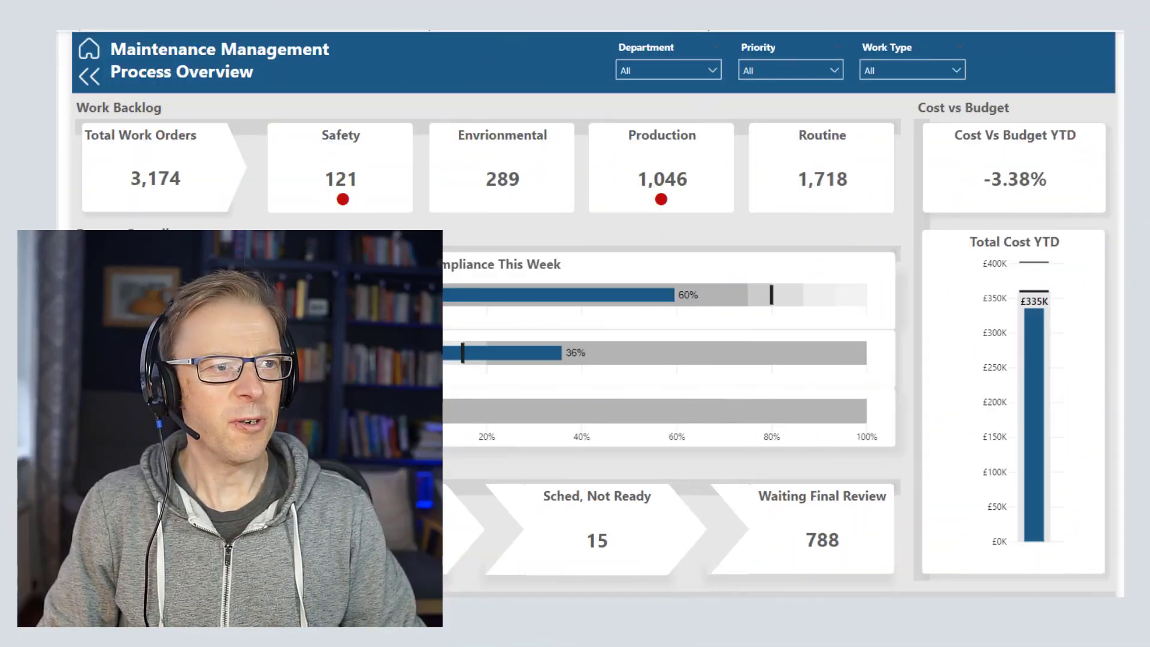
# - Try filtering to MAINTENANCE and priority 4, then return both slicers to All
pyautogui.click(711, 72)
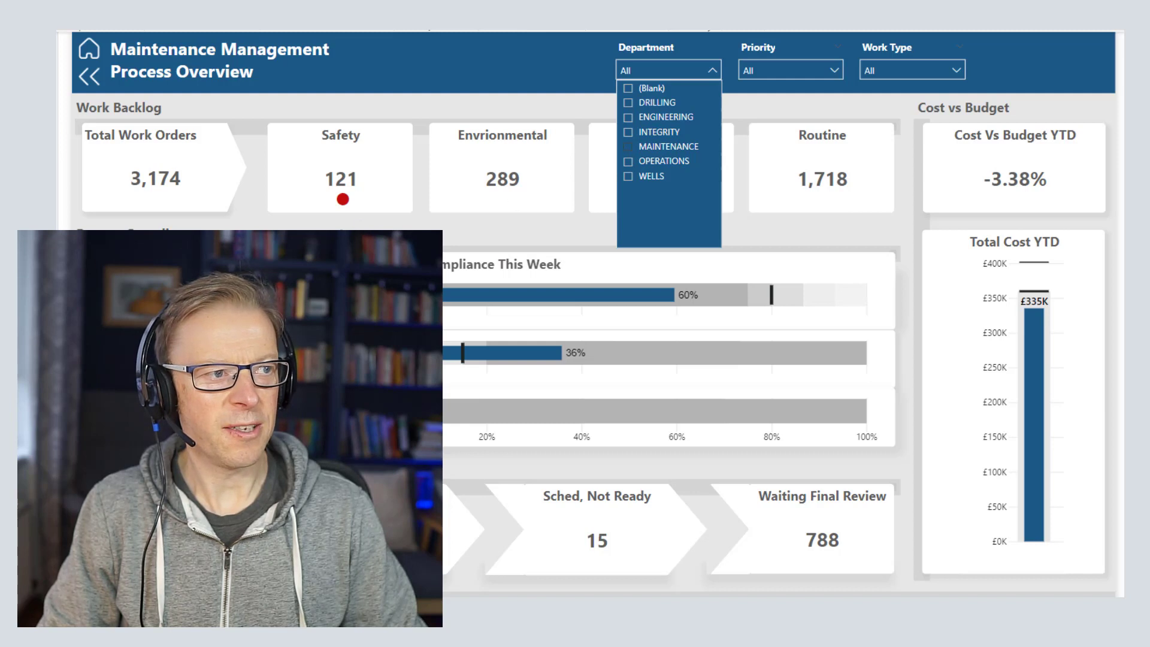
pyautogui.click(628, 146)
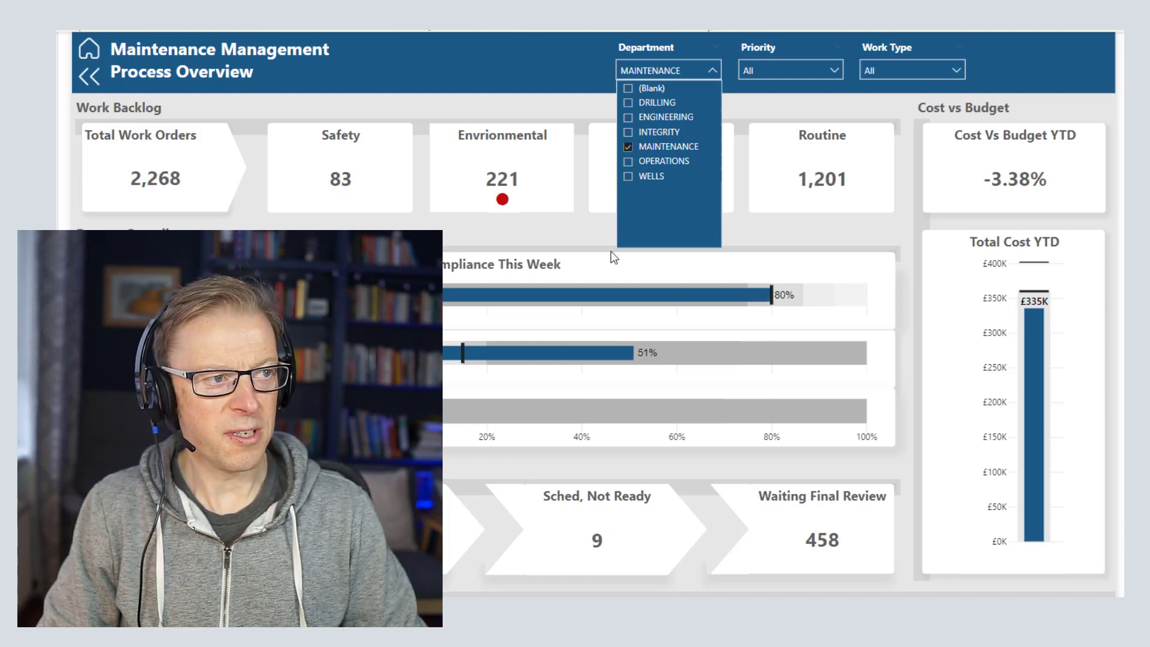
pyautogui.click(820, 72)
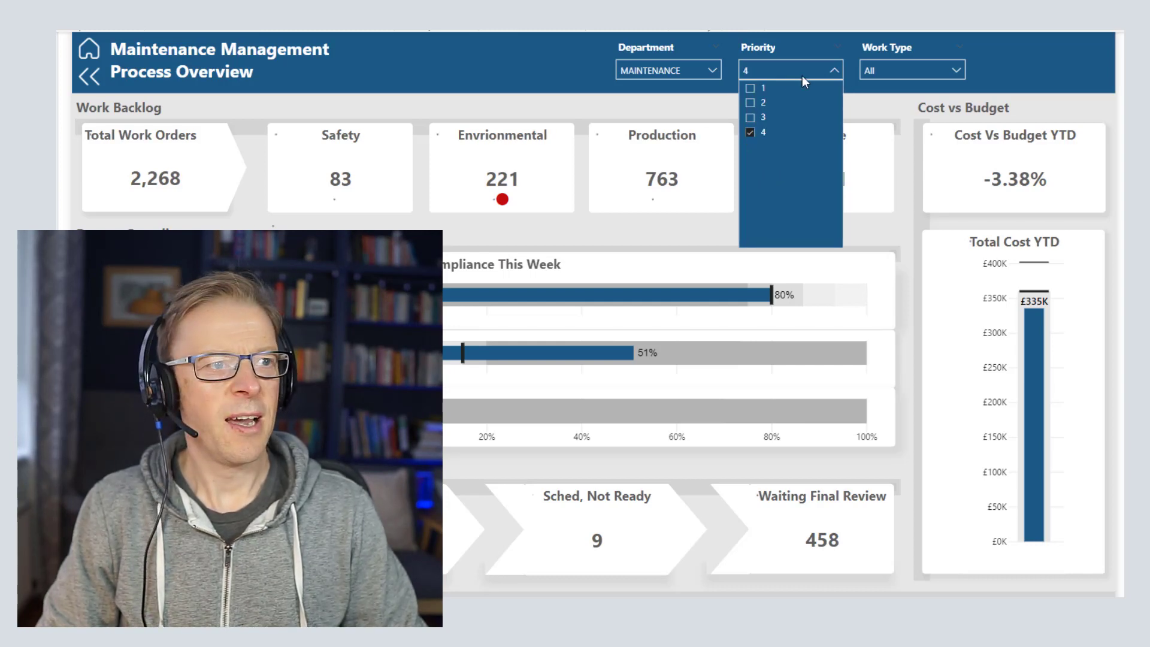
pyautogui.click(751, 134)
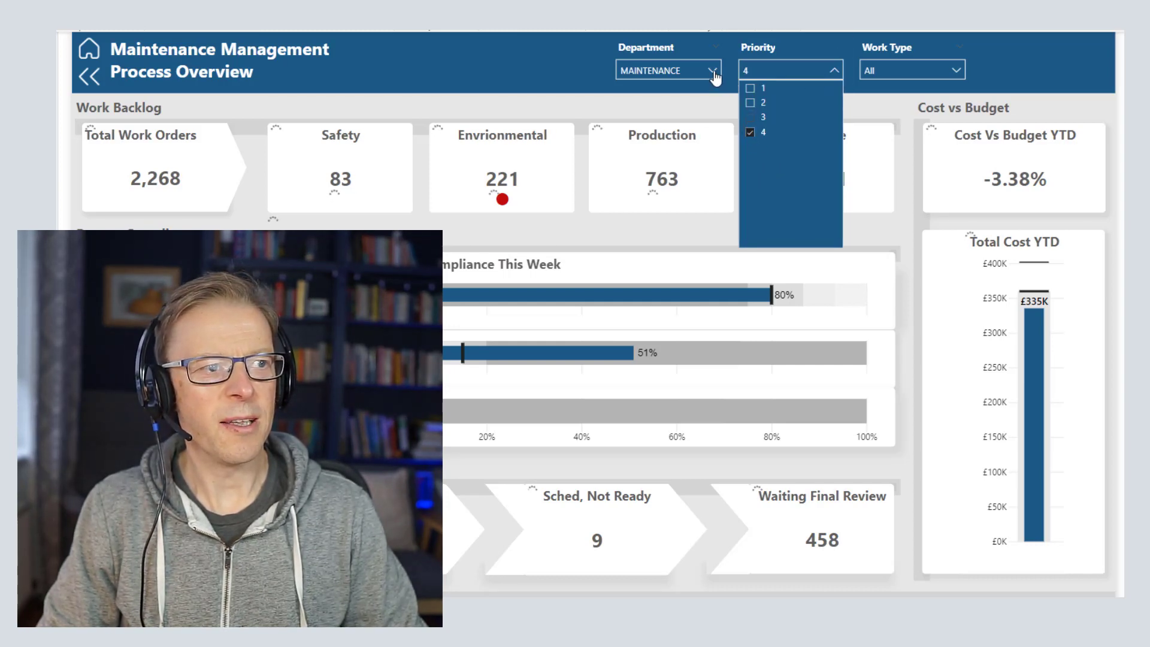
pyautogui.click(837, 47)
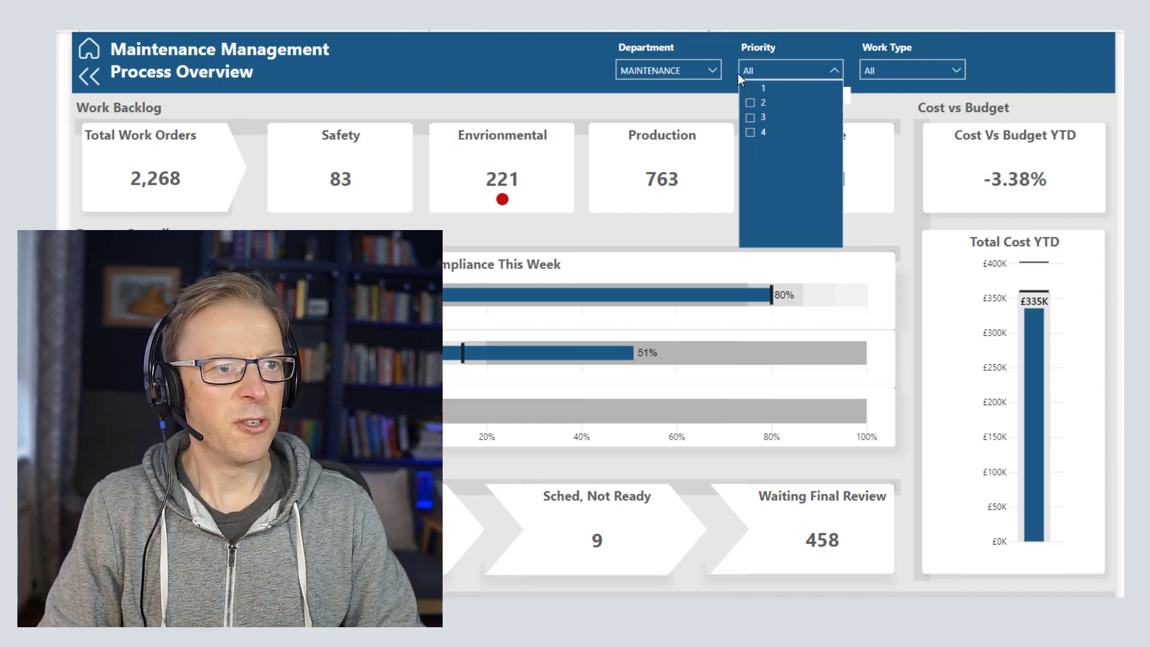
pyautogui.click(706, 71)
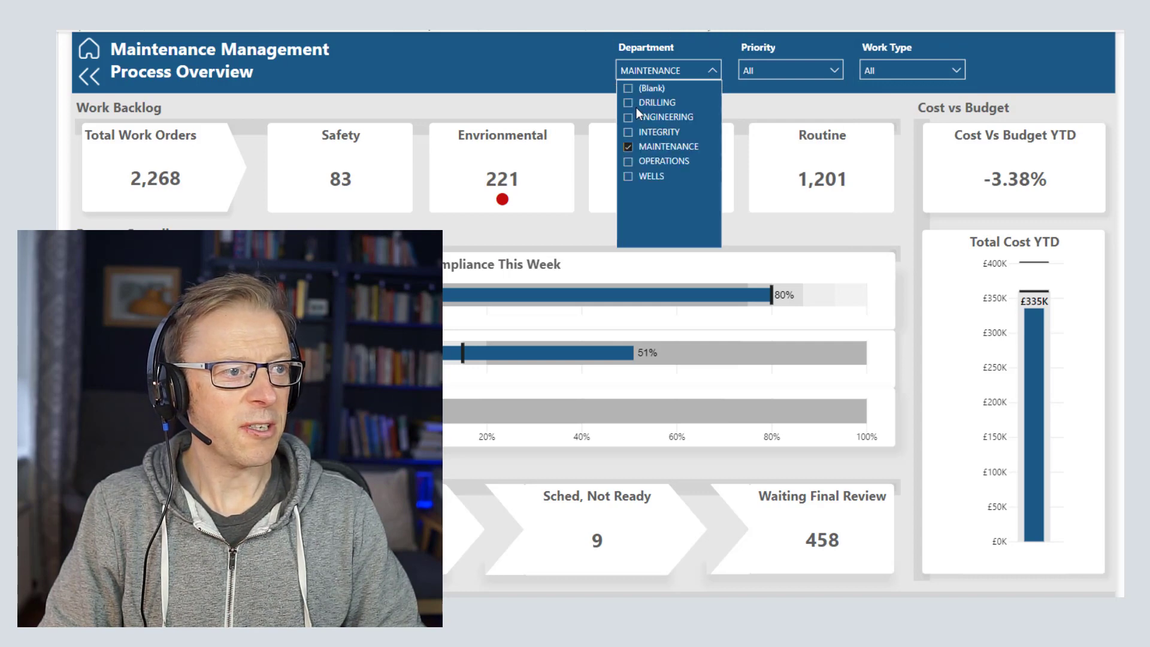
pyautogui.click(636, 107)
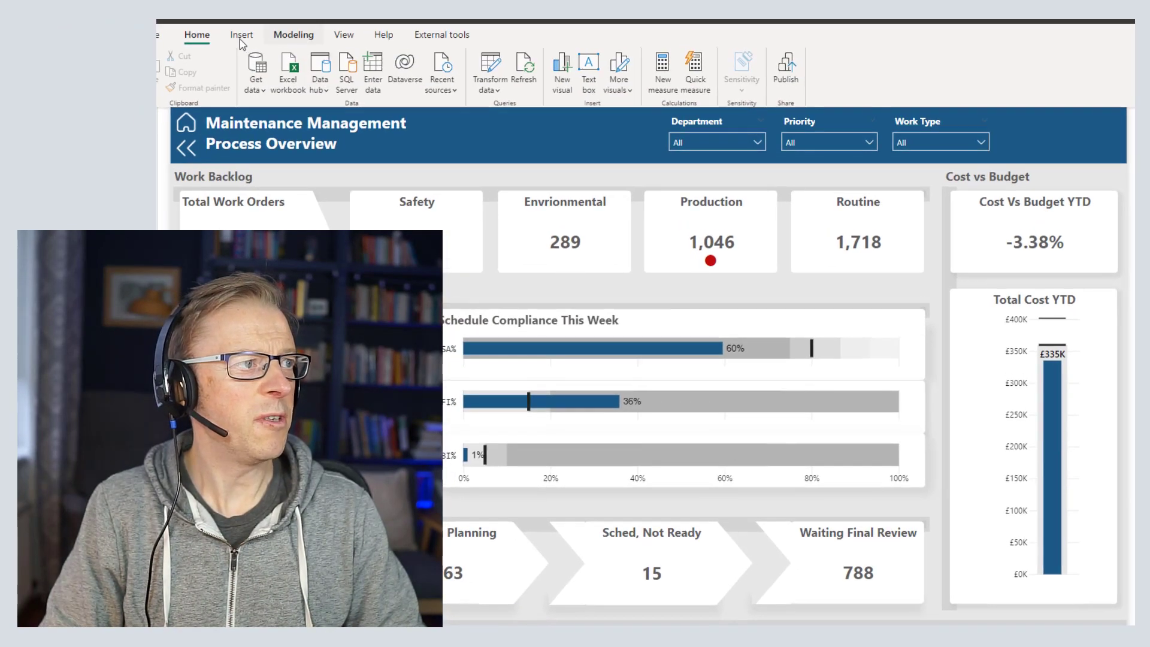
# - Insert an Apply all slicers button and place it beside the header slicers
pyautogui.click(240, 37)
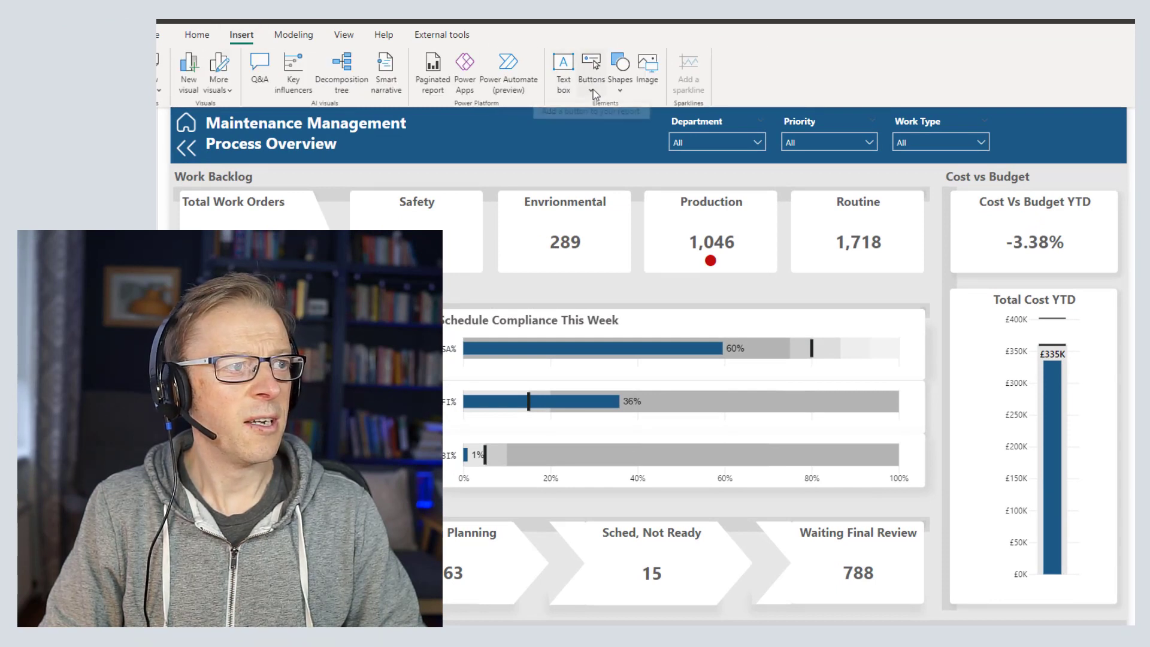
pyautogui.click(593, 89)
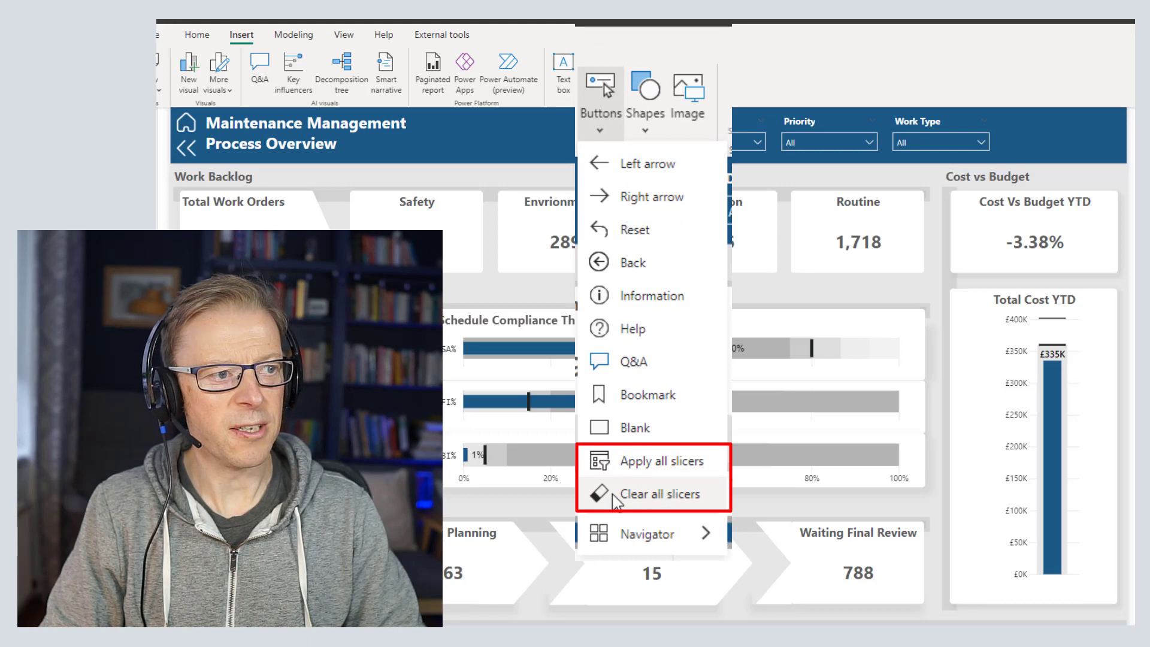
pyautogui.click(653, 462)
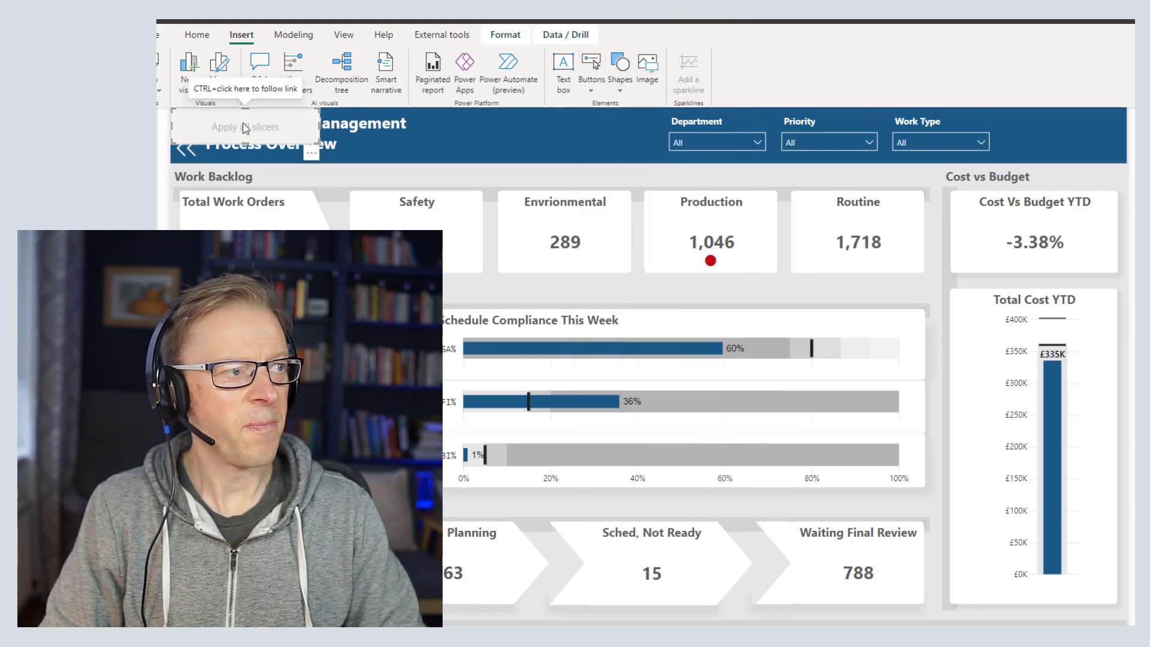
pyautogui.moveTo(240, 128); pyautogui.dragTo(569, 136)
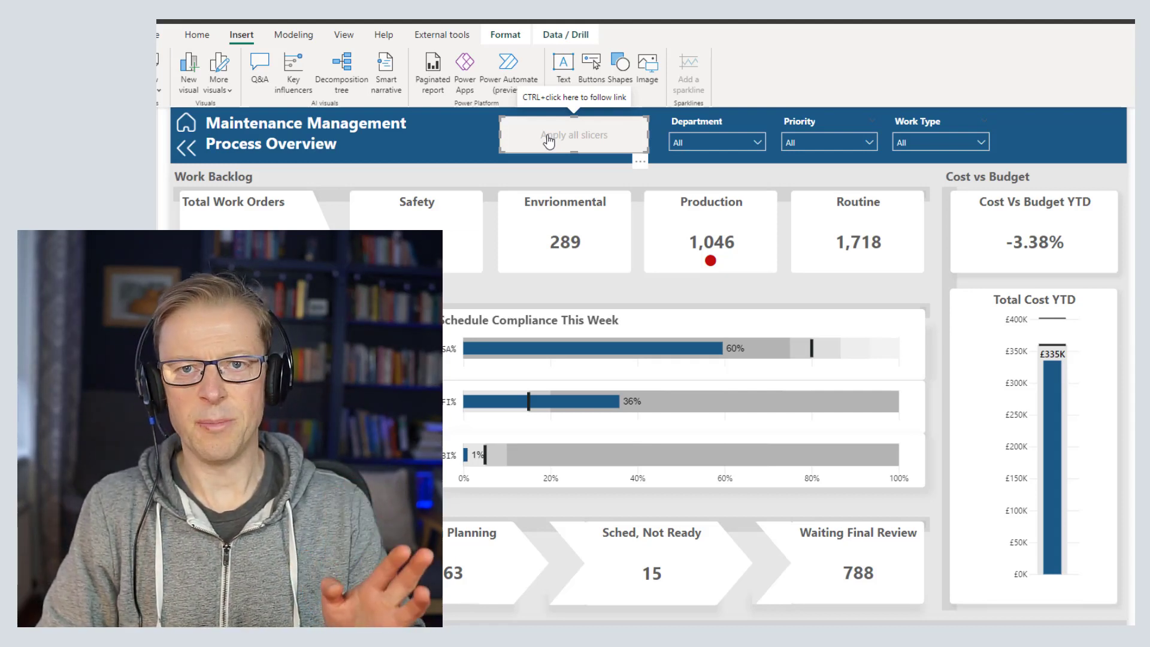
# - Pick MAINTENANCE, priority 1 and work type BR, then apply them together with Apply all slicers
pyautogui.click(753, 141)
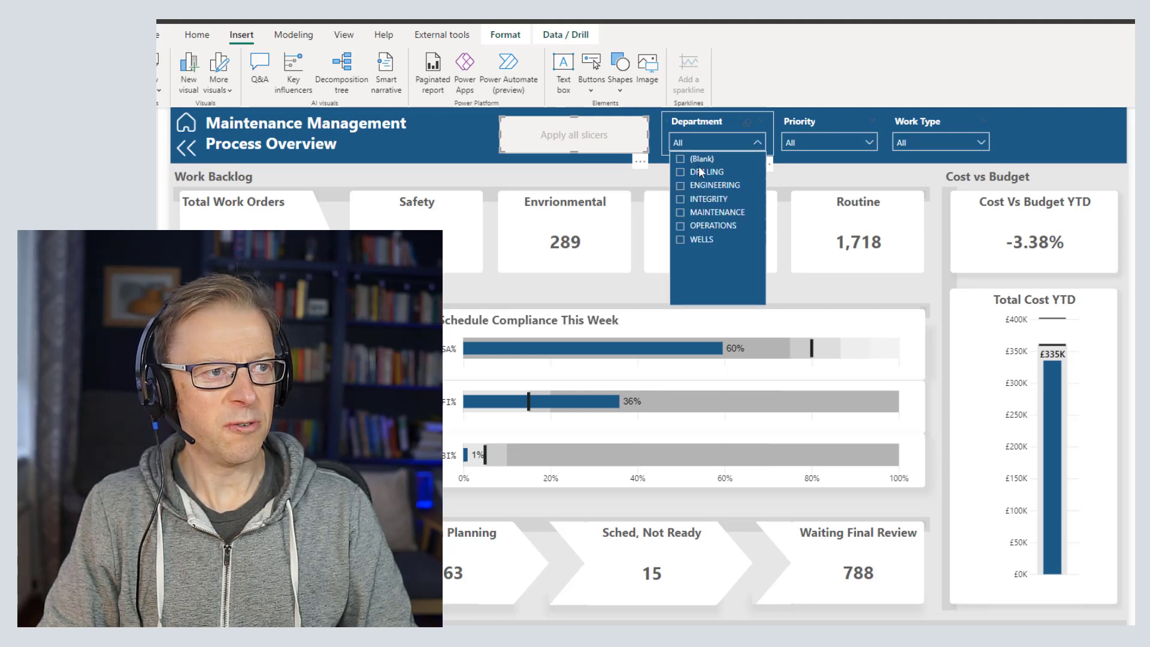
pyautogui.click(689, 216)
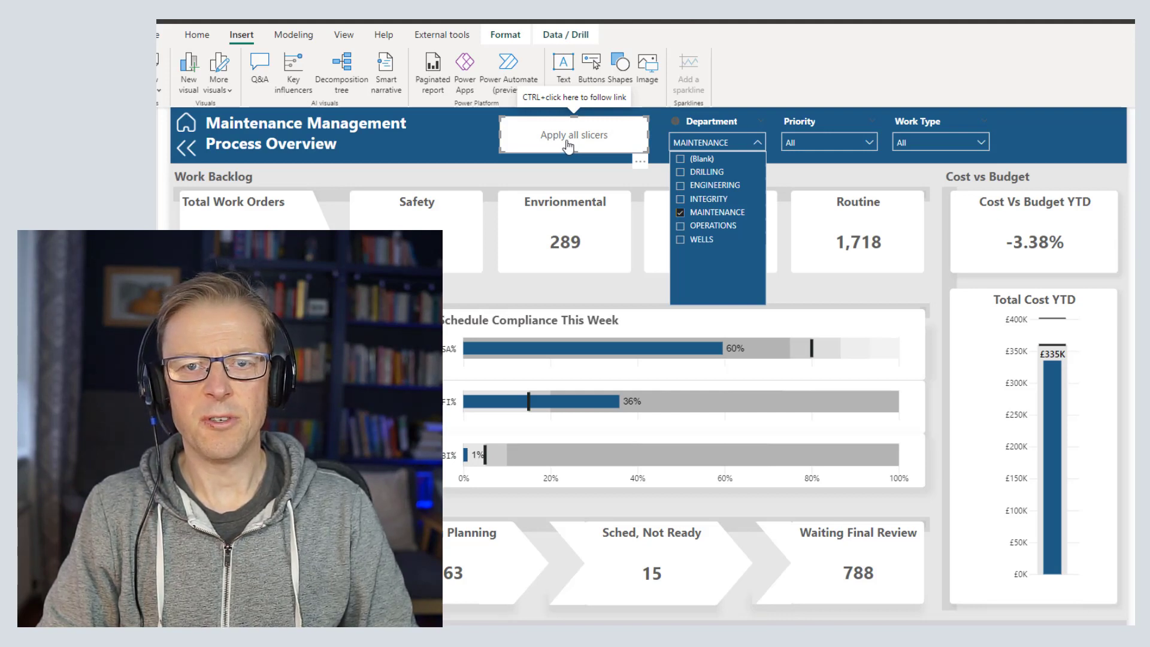
pyautogui.click(816, 144)
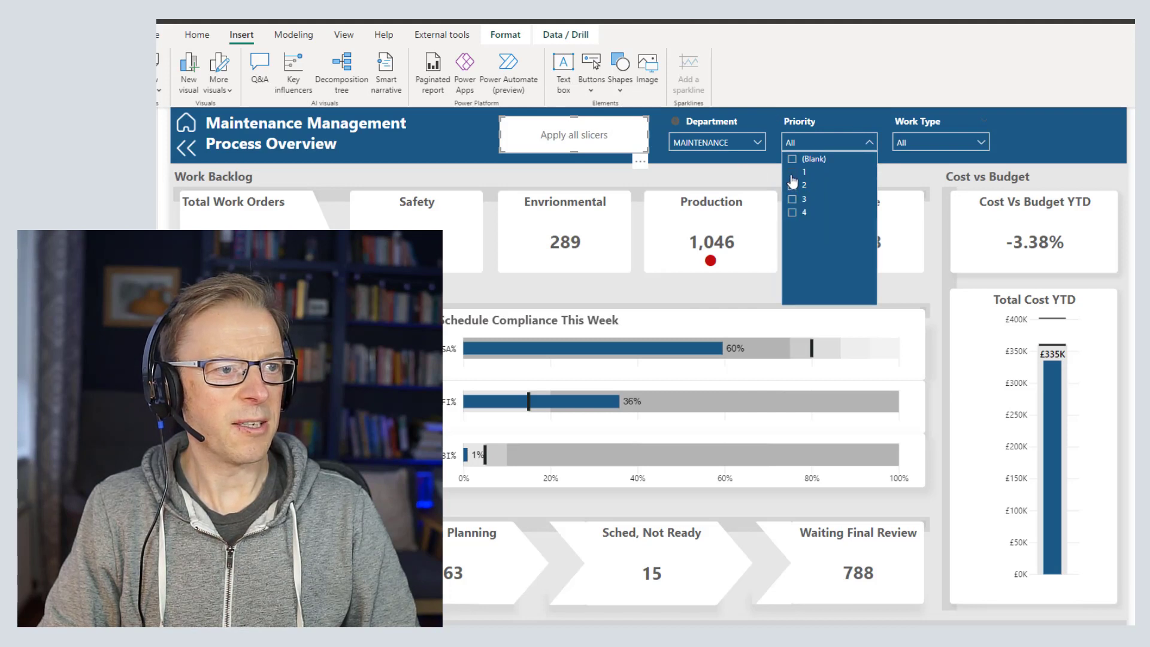
pyautogui.click(791, 172)
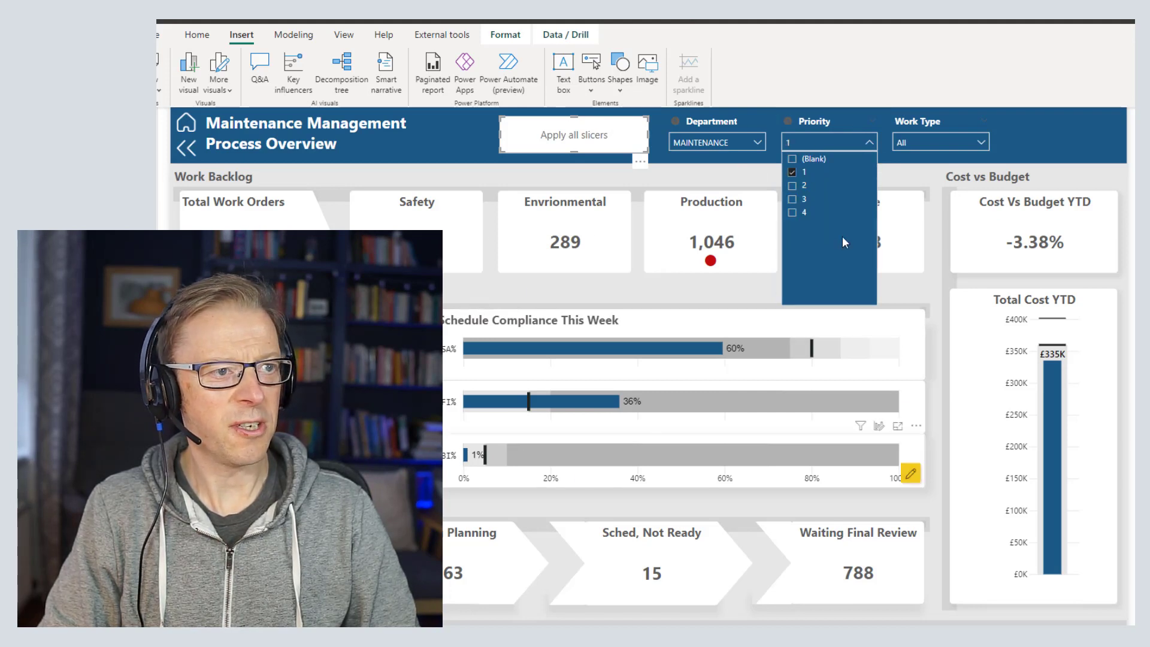
pyautogui.click(955, 144)
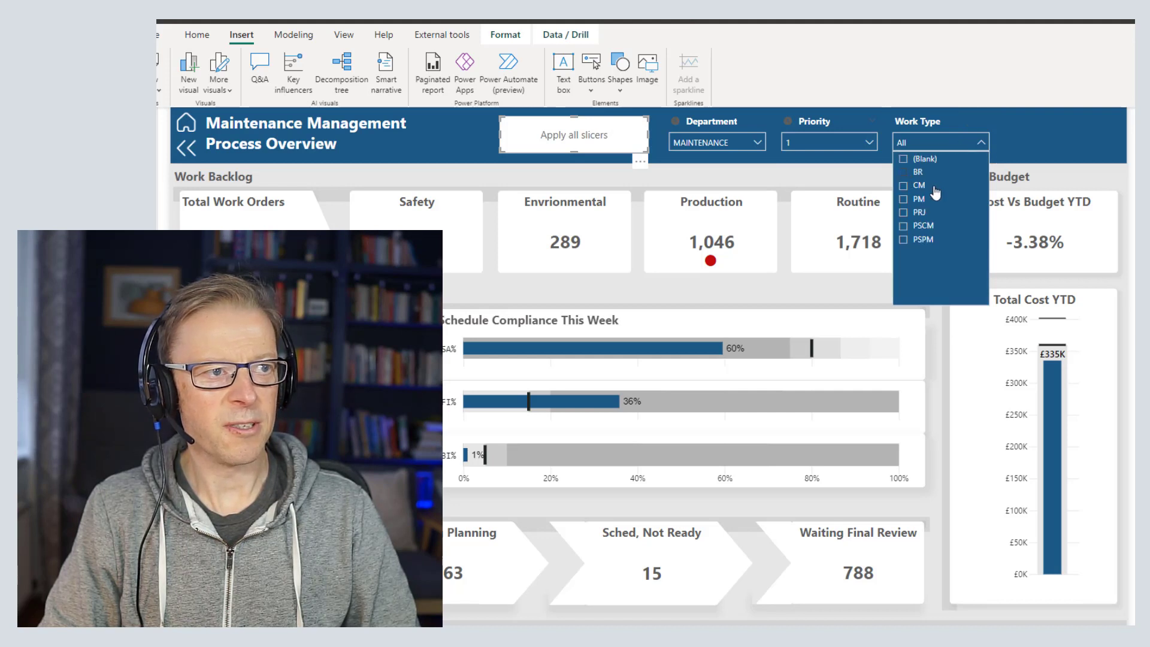
pyautogui.click(918, 173)
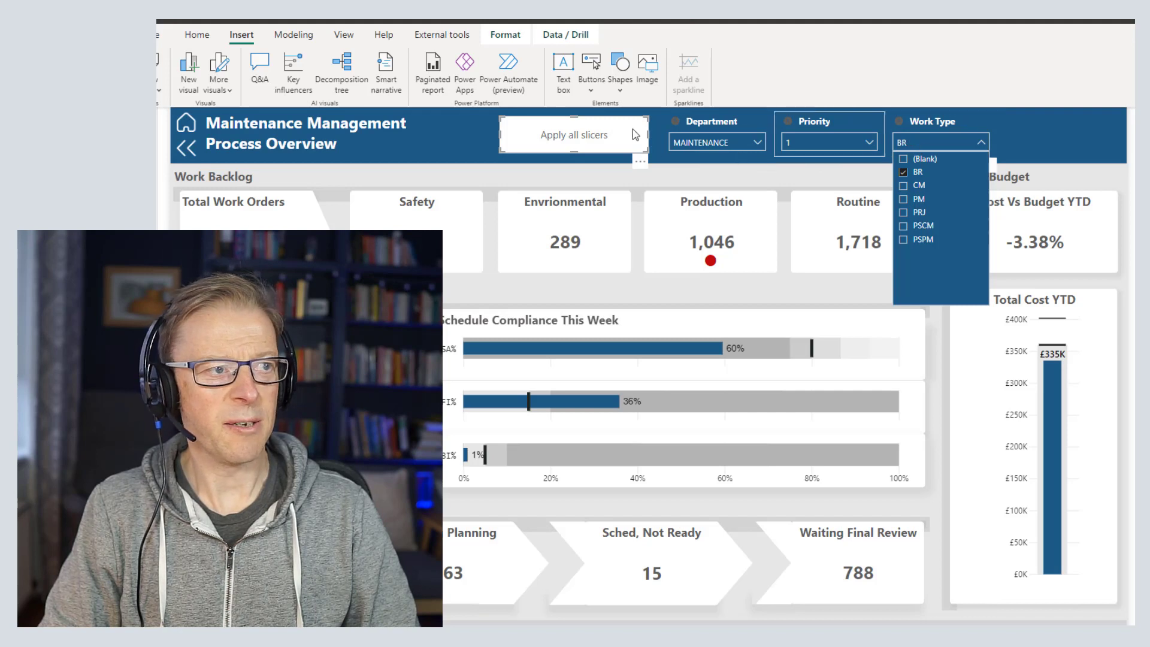
pyautogui.keyDown('ctrl'); pyautogui.click(595, 143); pyautogui.keyUp('ctrl')
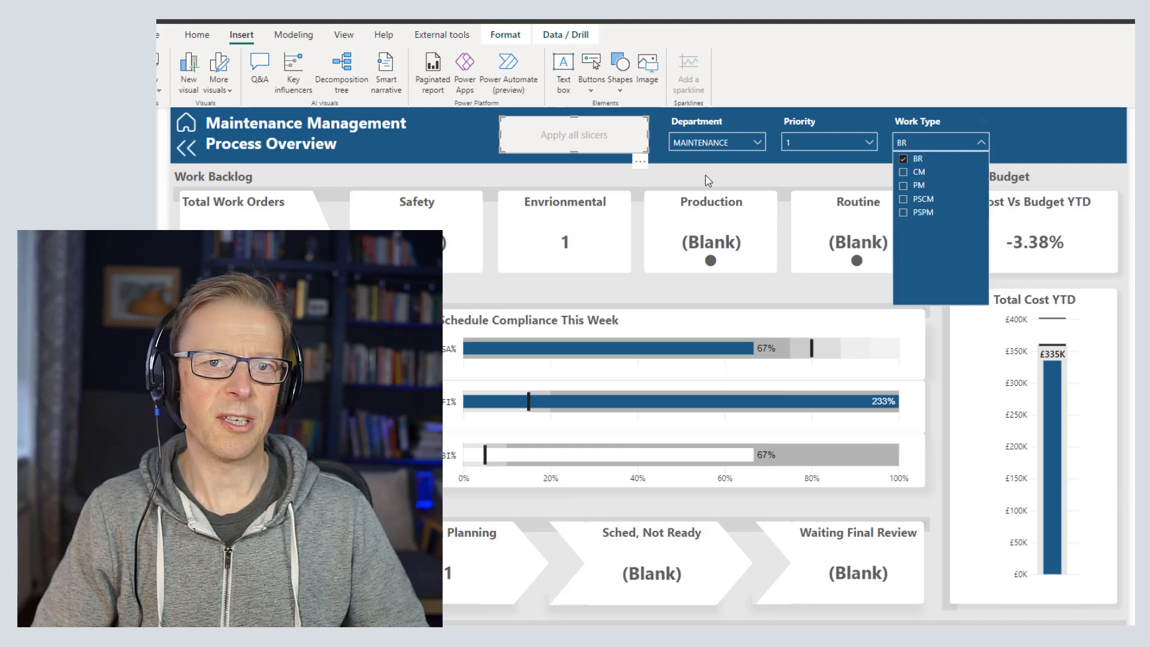
pyautogui.click(829, 178)
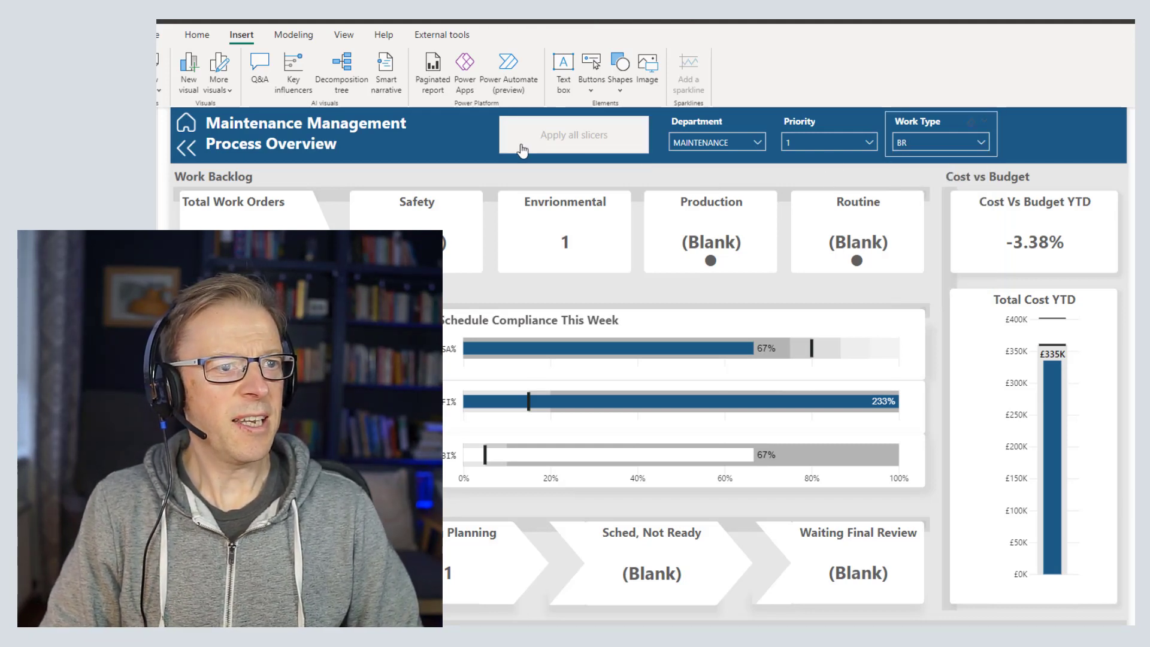
# - Insert a Clear all slicers button beside Work Type and use it to reset all slicers to All
pyautogui.click(592, 90)
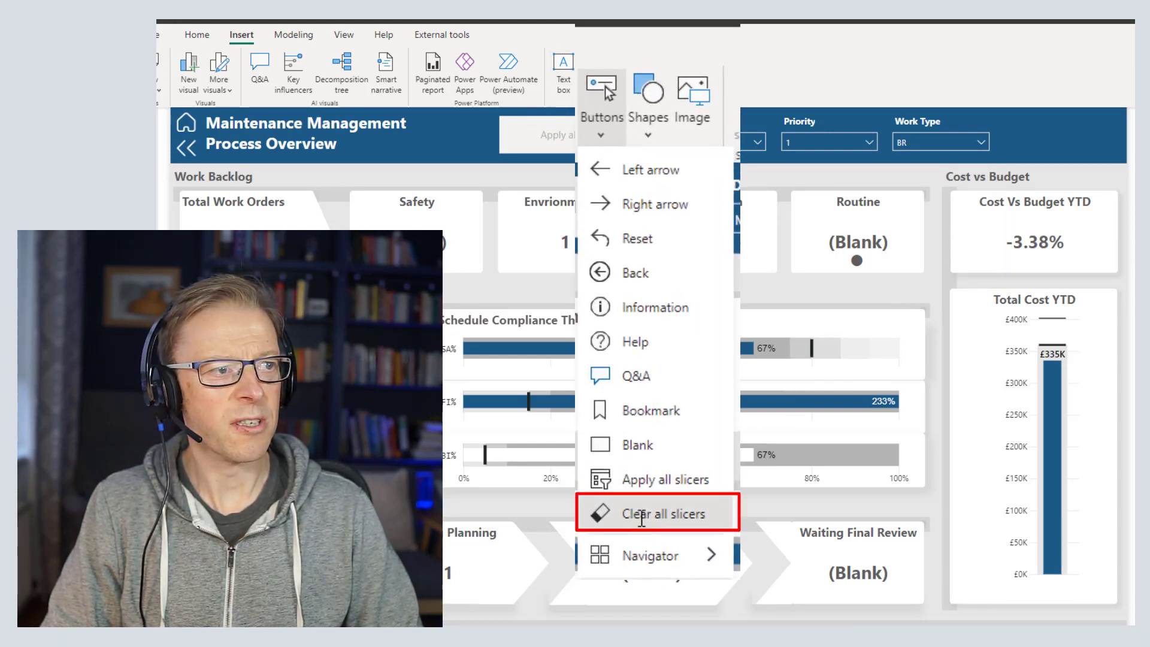
pyautogui.click(640, 523)
pyautogui.moveTo(257, 123); pyautogui.dragTo(1039, 134)
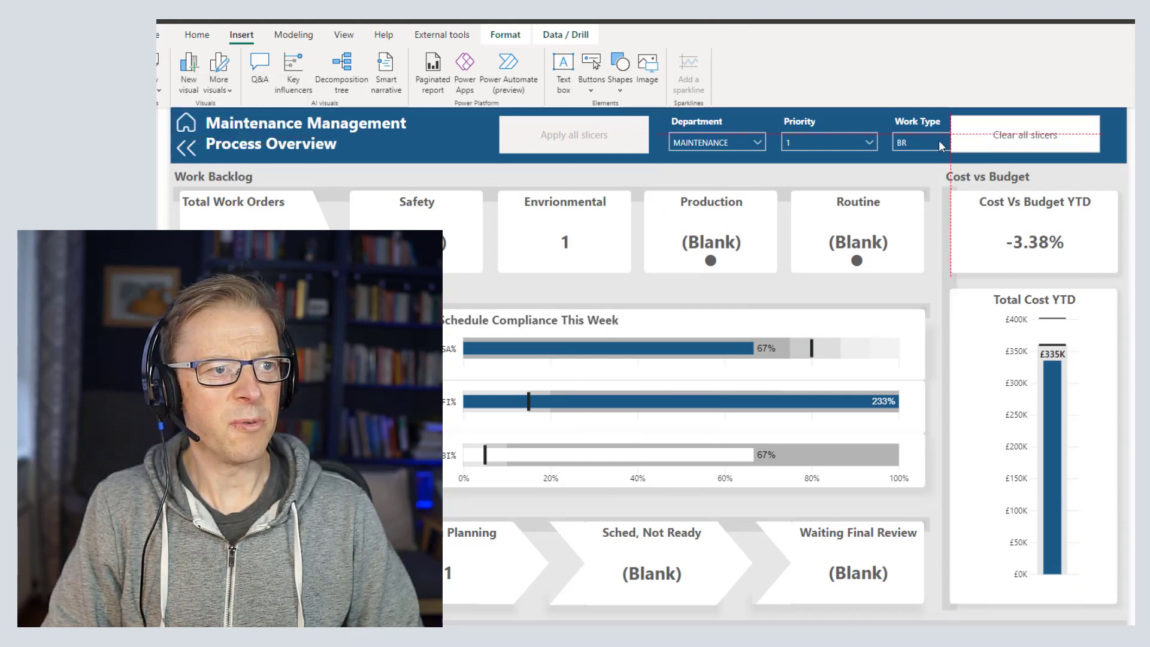
pyautogui.moveTo(940, 145); pyautogui.dragTo(1006, 138)
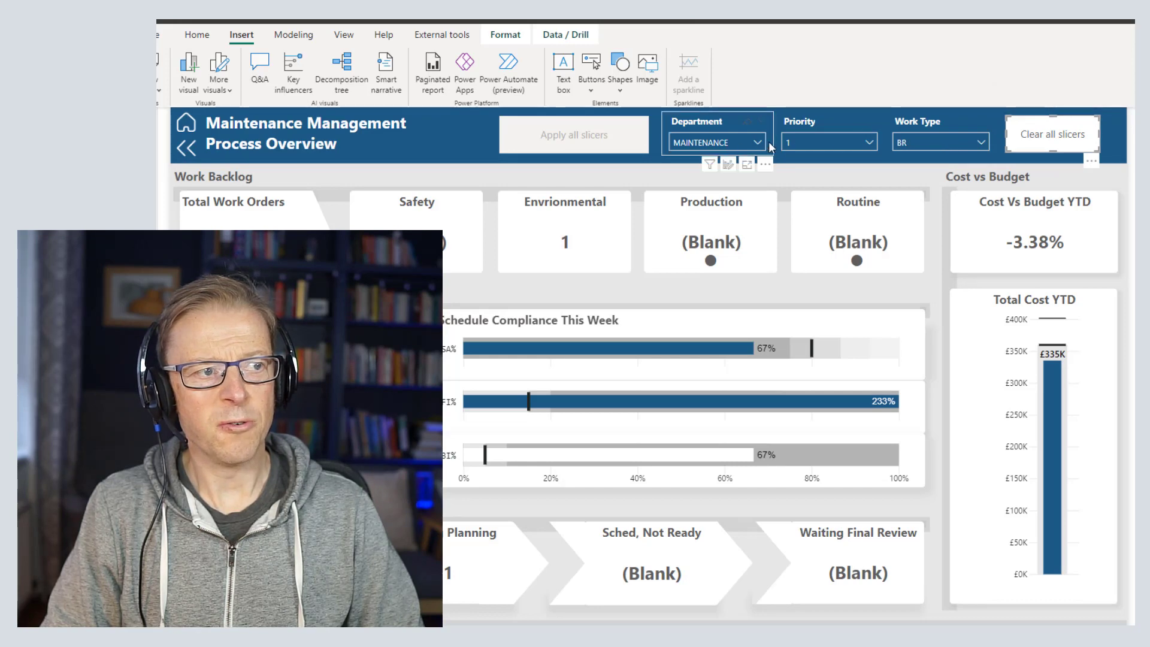
pyautogui.keyDown('ctrl'); pyautogui.click(1056, 144); pyautogui.keyUp('ctrl')
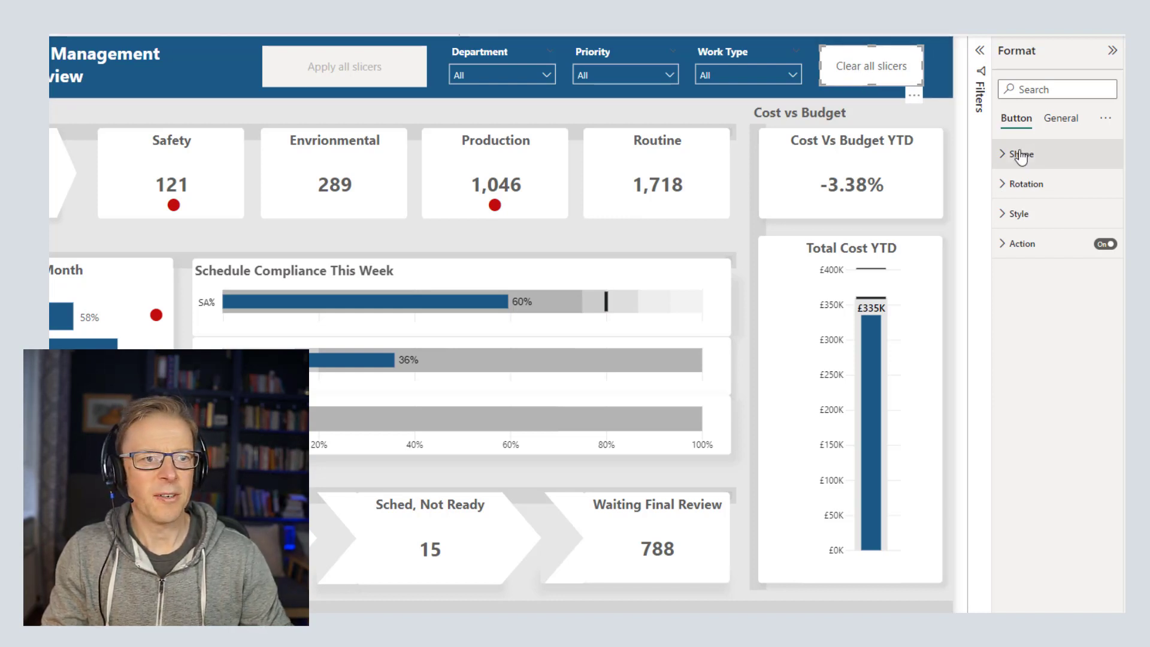
pyautogui.click(980, 54)
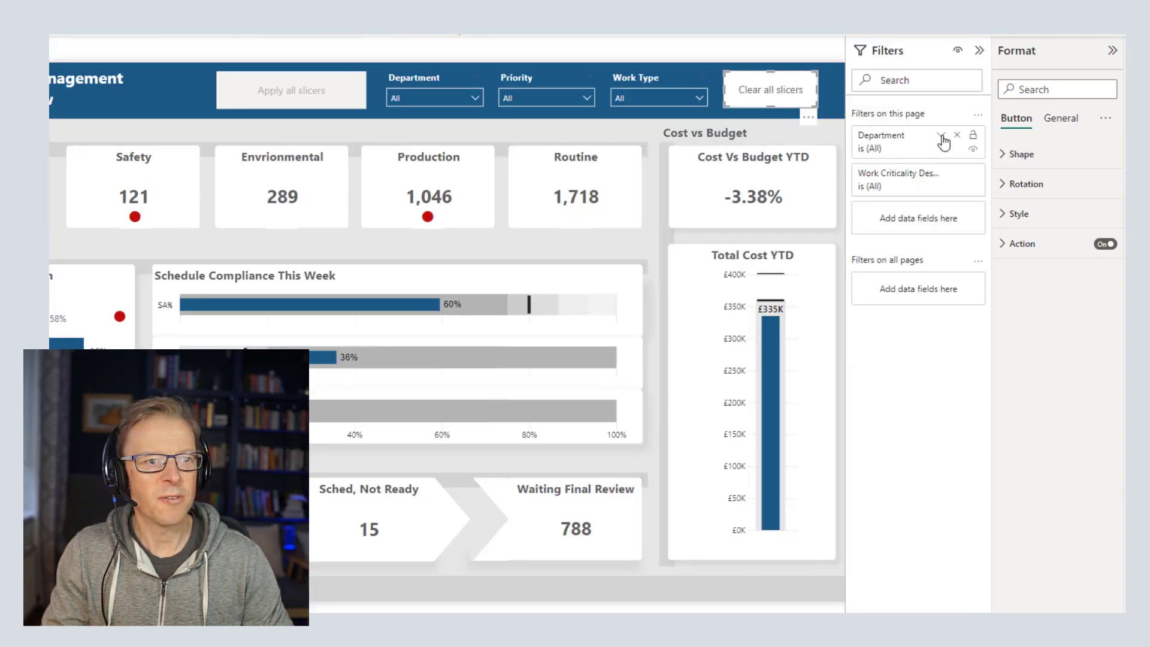
pyautogui.click(941, 136)
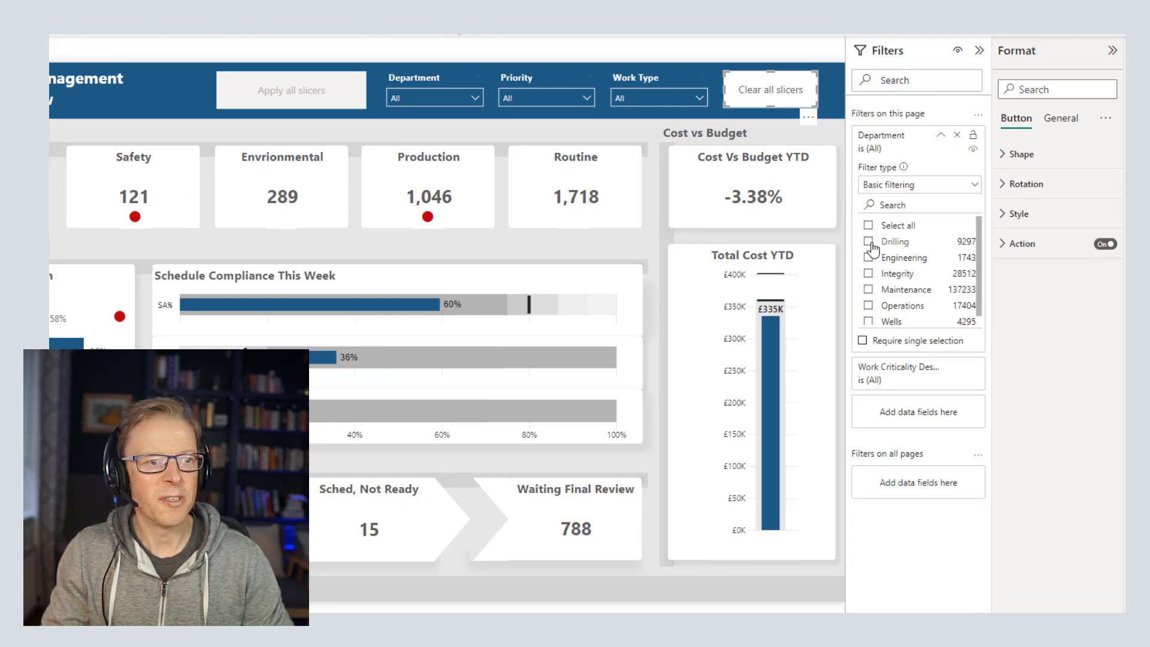
pyautogui.click(869, 242)
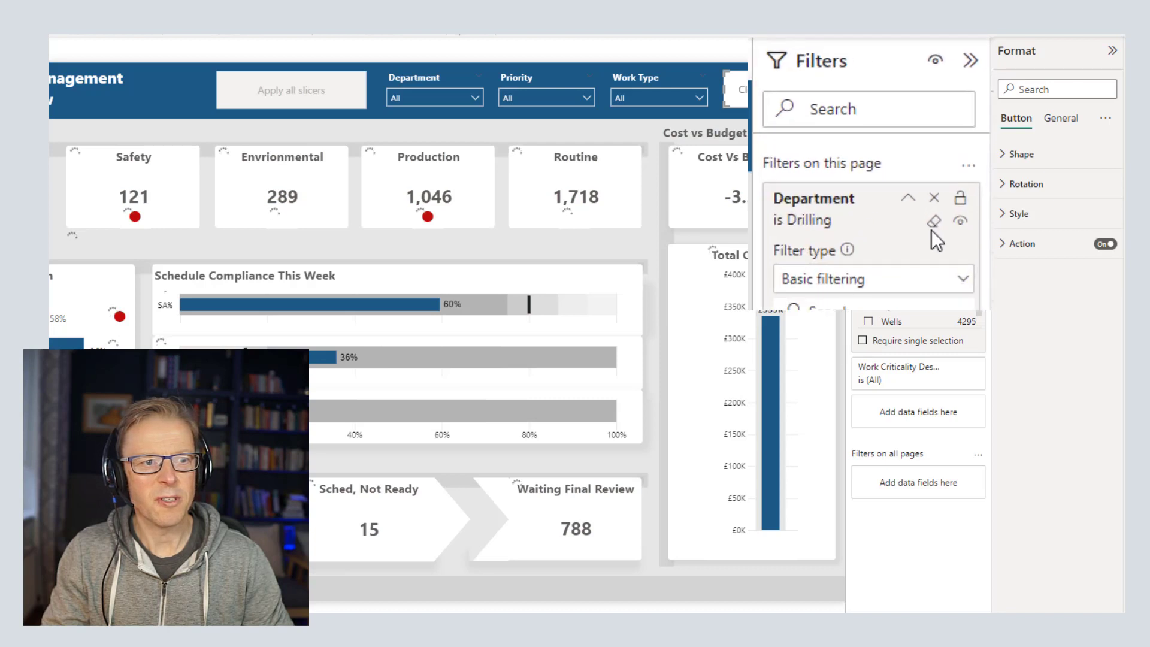
pyautogui.moveTo(898, 308)
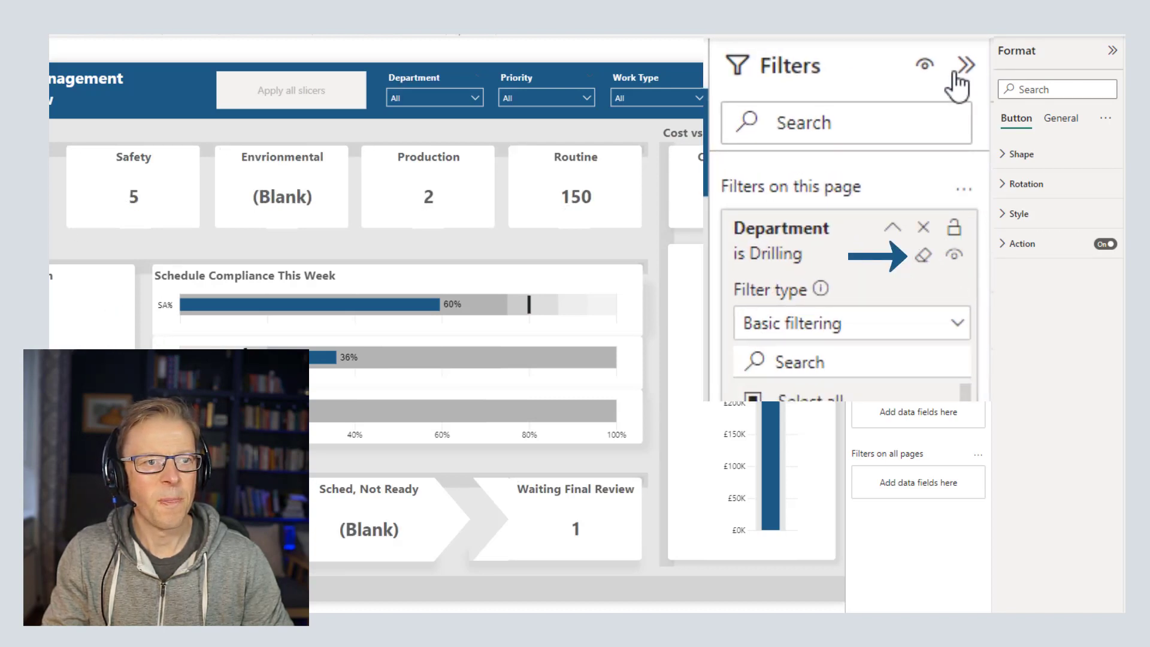
pyautogui.click(980, 51)
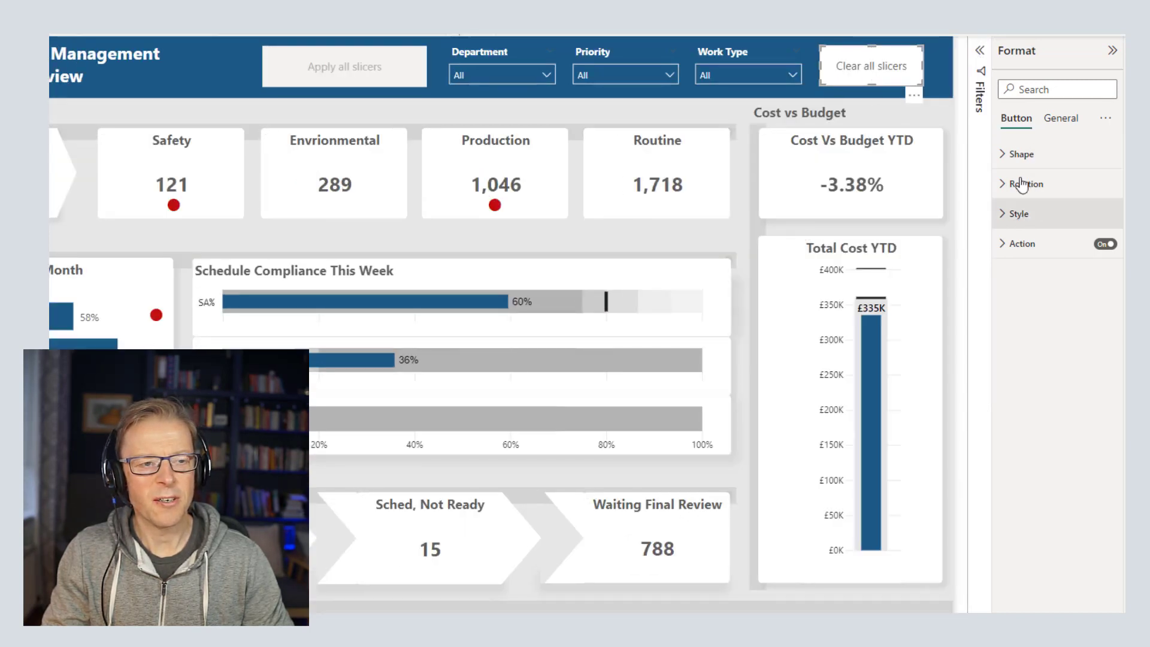
# - Turn off the Clear all slicers button's text label in its default state
pyautogui.click(1016, 215)
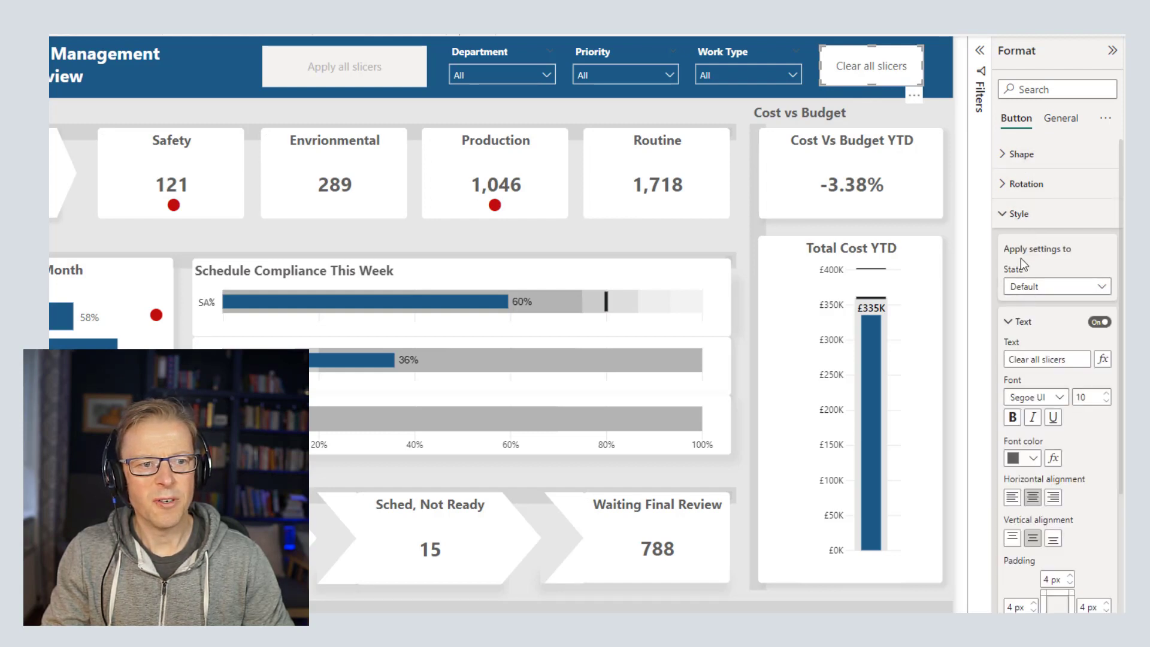
pyautogui.click(1029, 289)
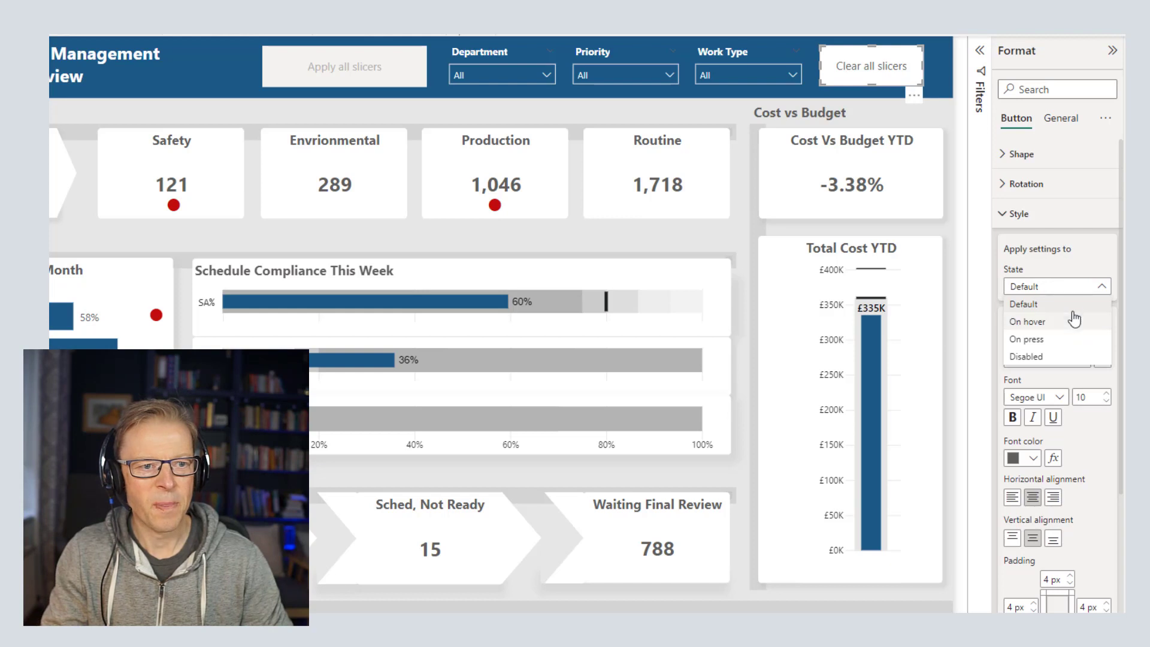
pyautogui.click(1059, 281)
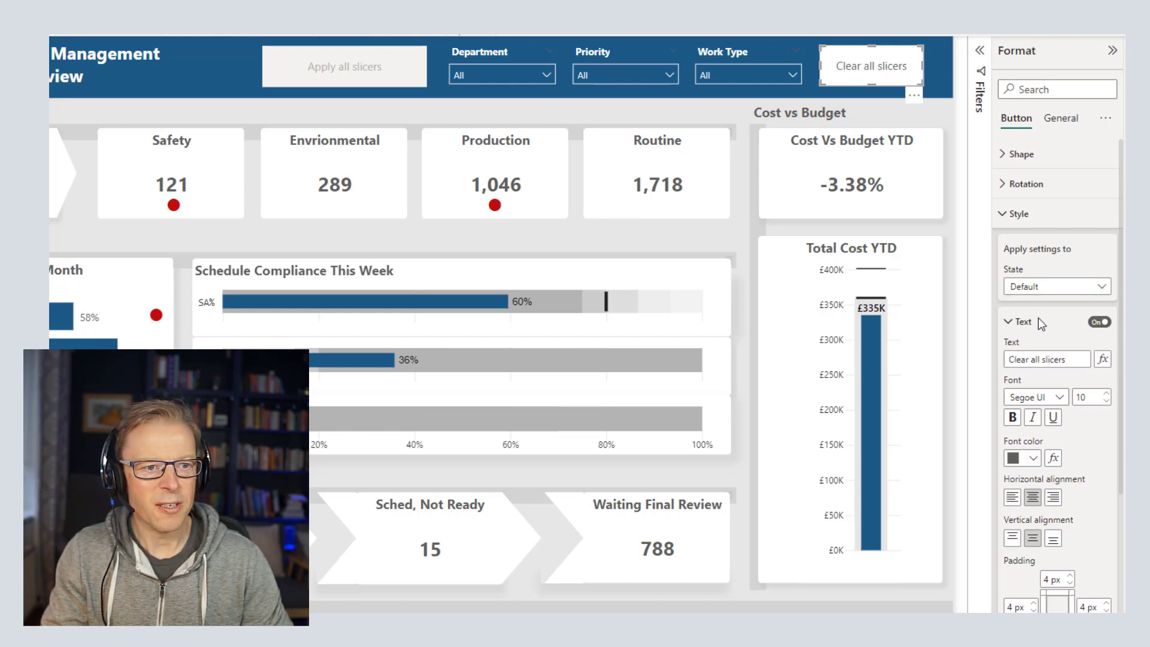
pyautogui.click(1011, 327)
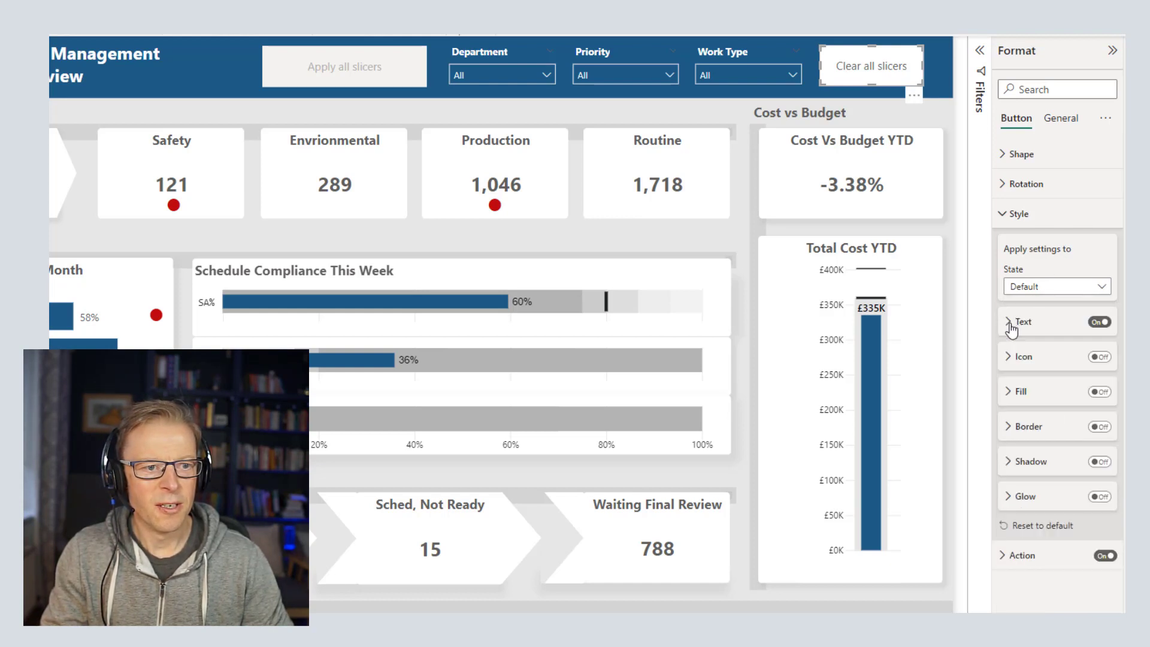
pyautogui.click(1013, 327)
pyautogui.click(1101, 323)
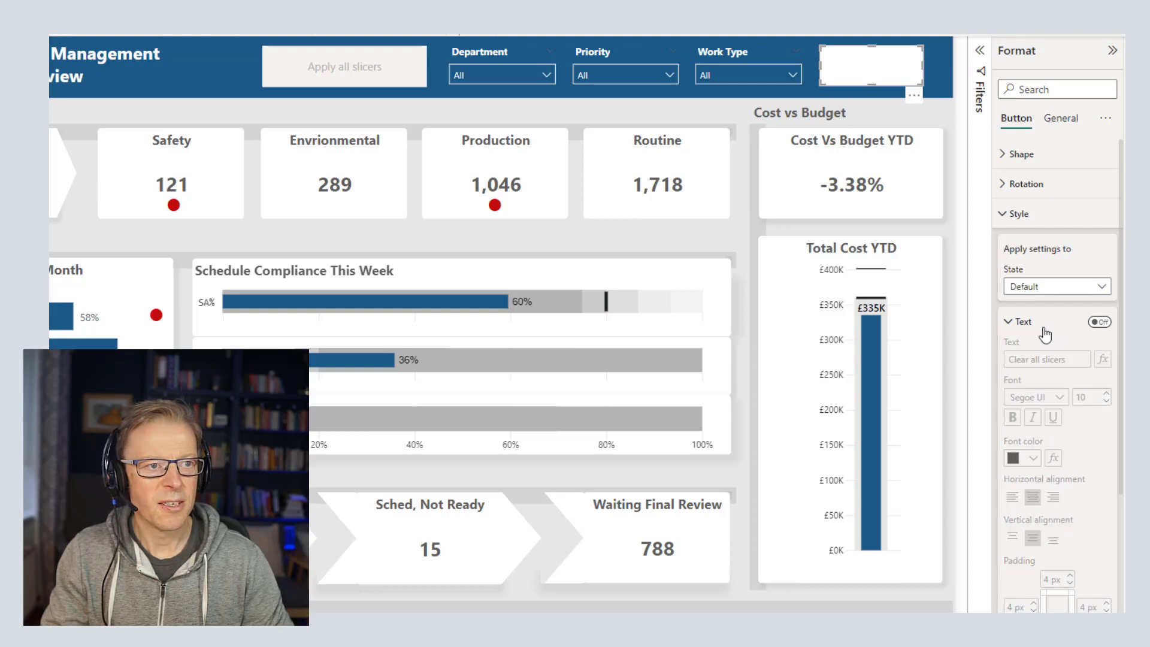
pyautogui.click(1014, 327)
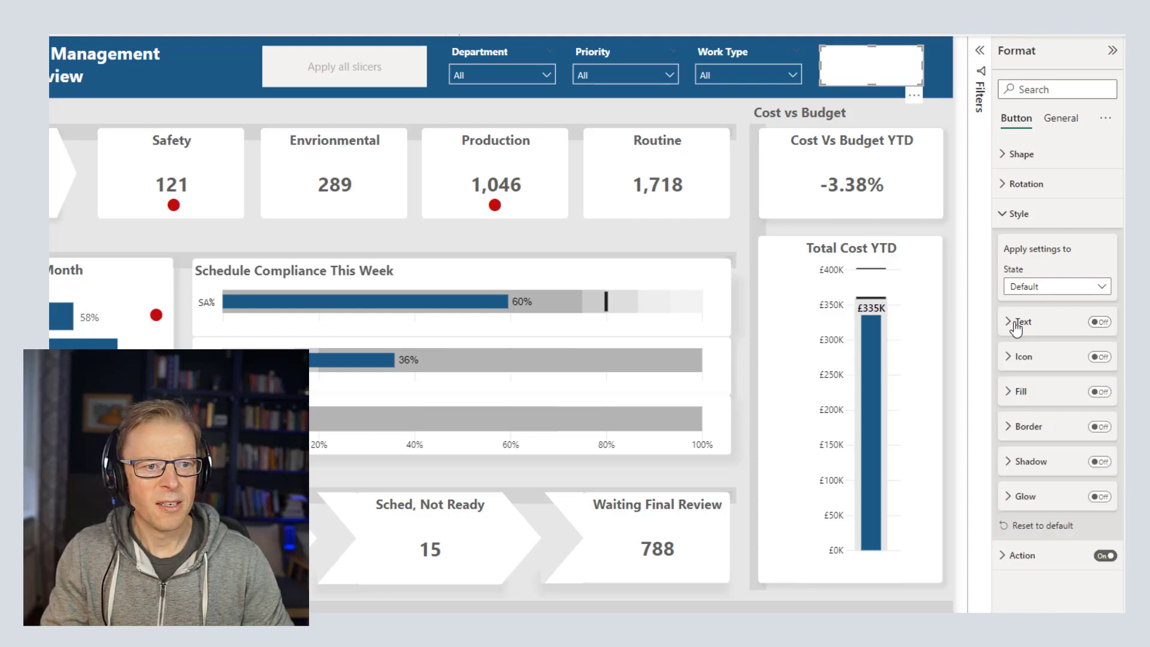
# - Show a Clear all slicers icon on the button with white line colour
pyautogui.click(1017, 358)
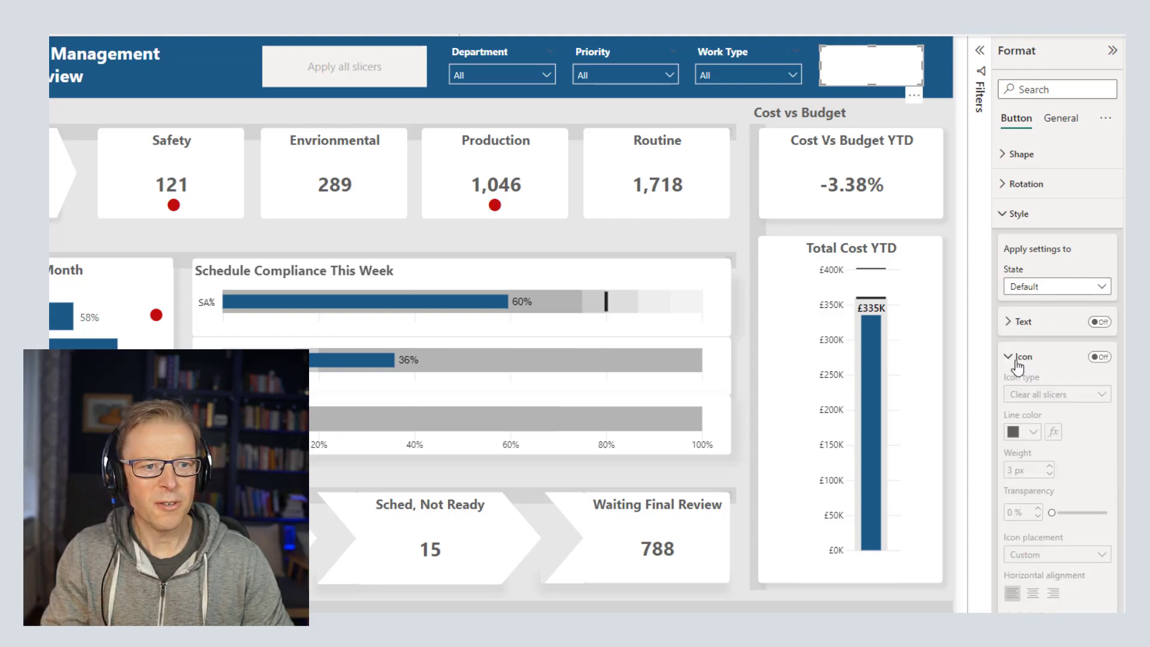
pyautogui.click(1100, 357)
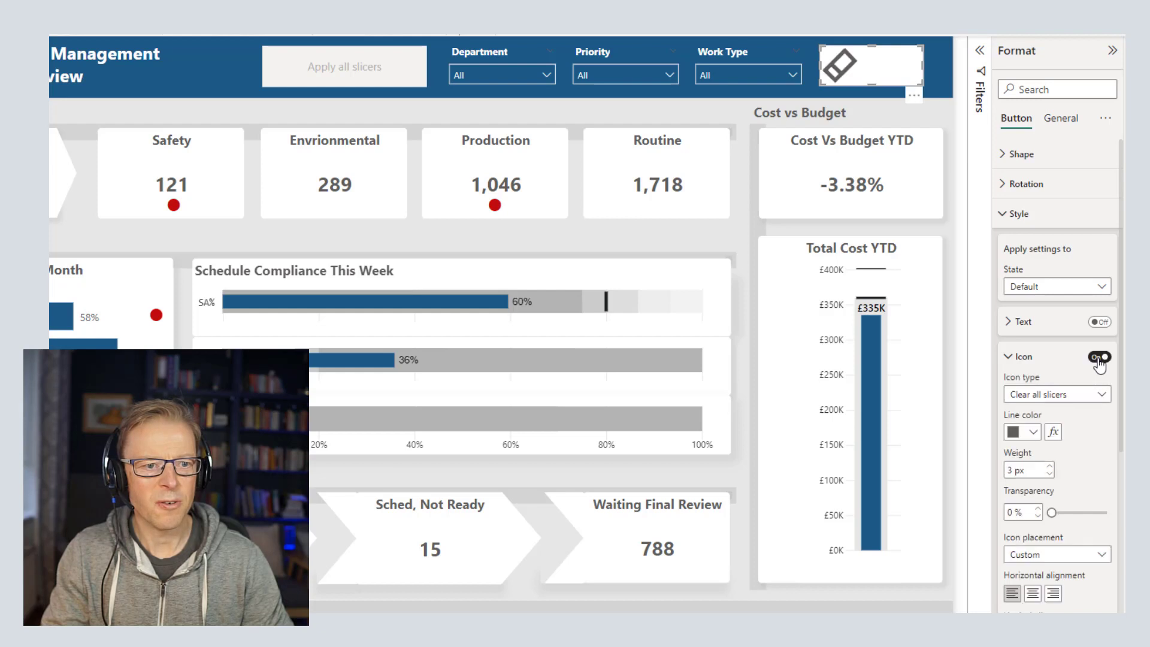
pyautogui.click(1048, 395)
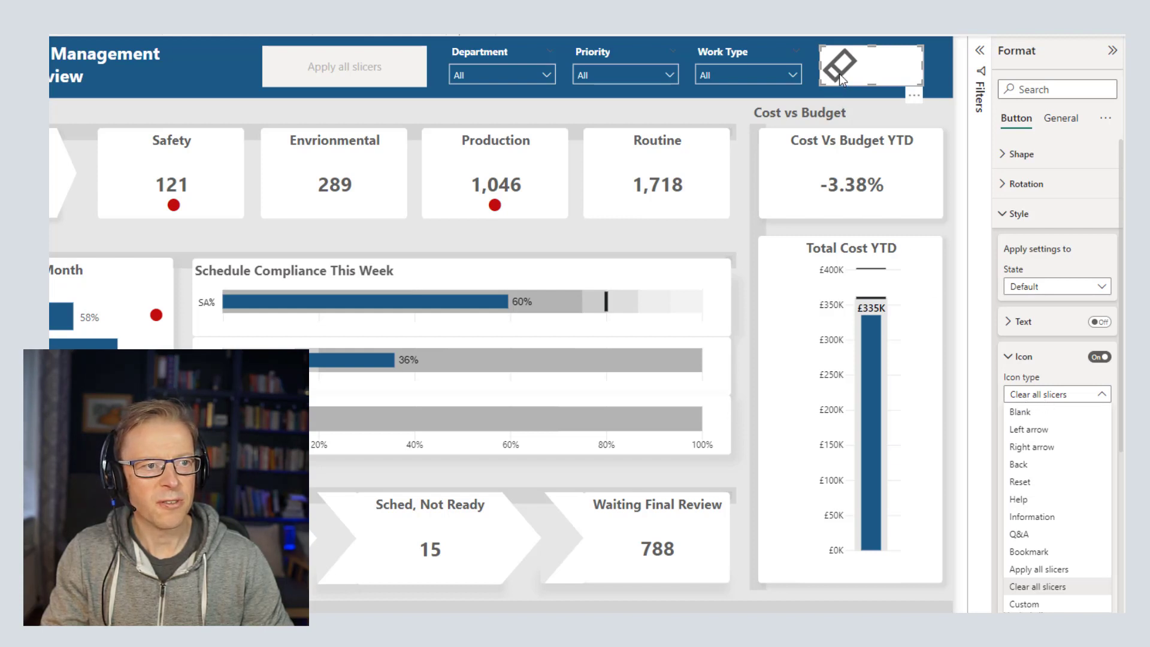
pyautogui.click(1033, 394)
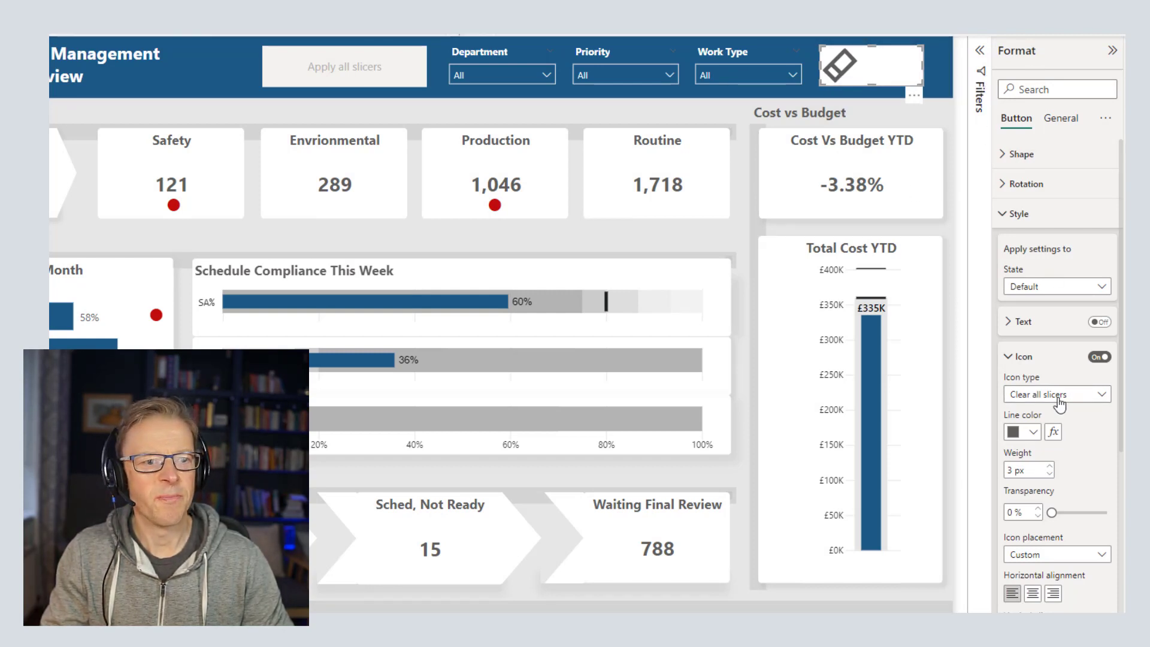
pyautogui.click(1031, 441)
pyautogui.click(1027, 382)
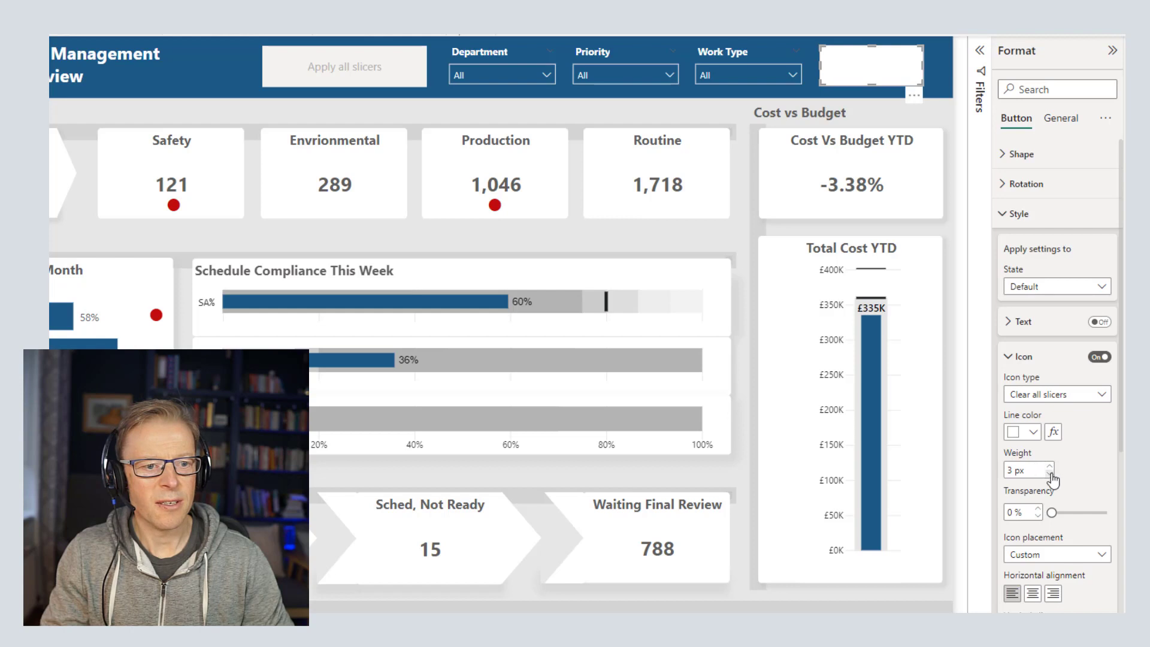
pyautogui.click(1012, 360)
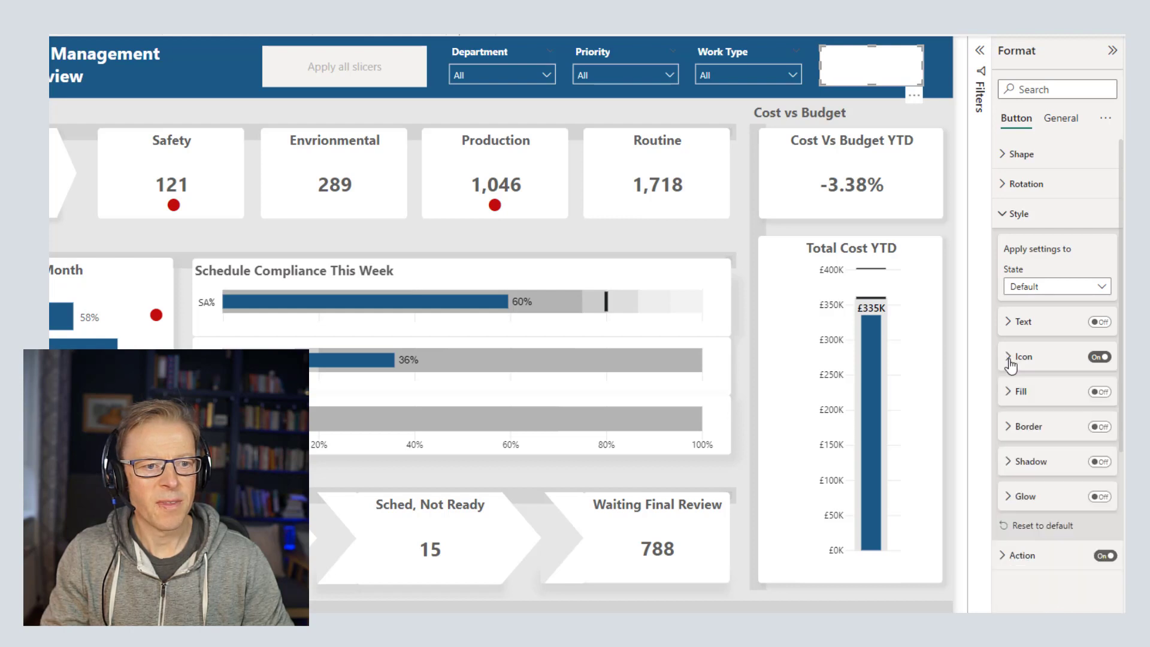
# - Give the button a dark blue fill at 0% transparency and shrink it to a small square
pyautogui.click(1011, 401)
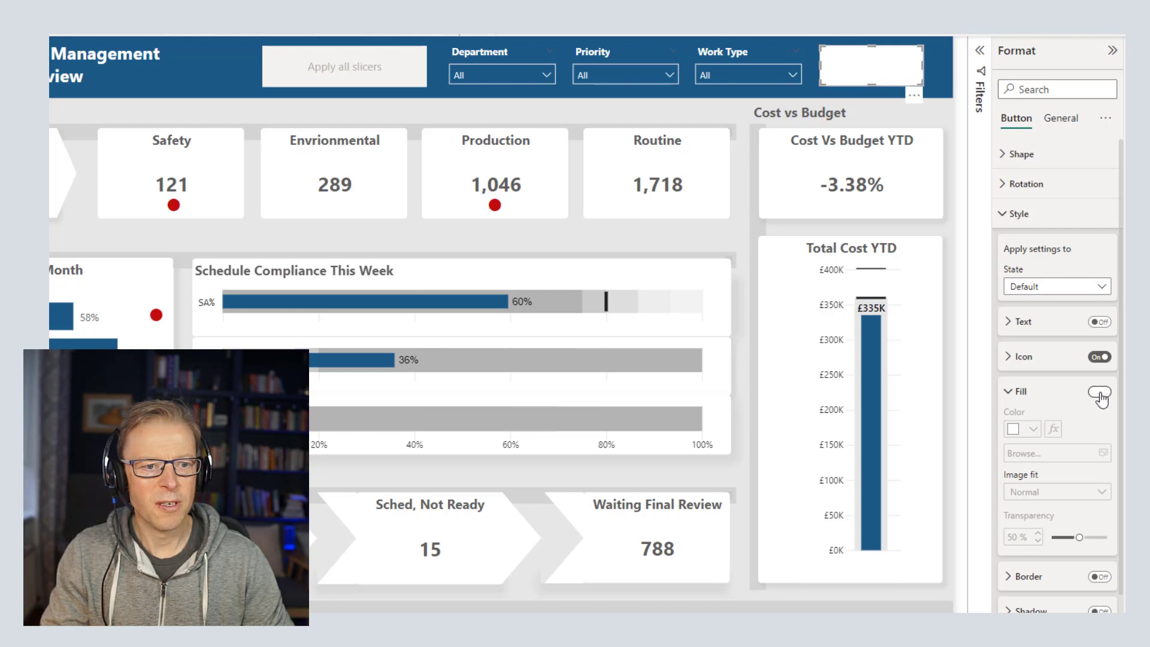
pyautogui.click(1100, 392)
pyautogui.click(1031, 430)
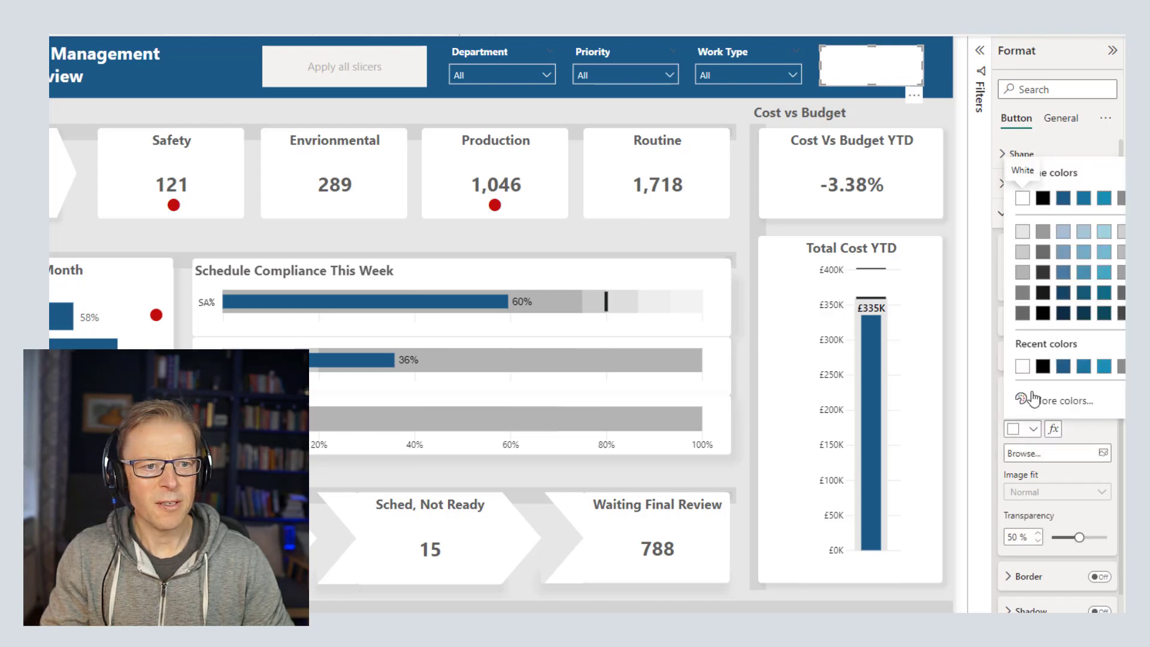
pyautogui.click(1064, 200)
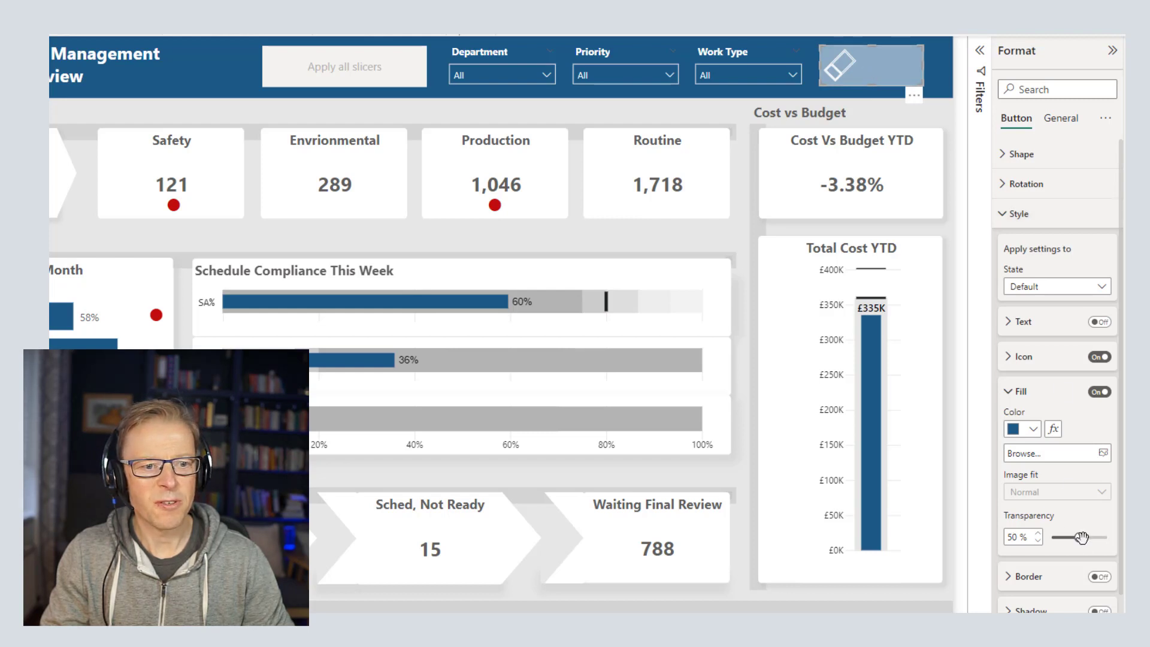
pyautogui.moveTo(1078, 538); pyautogui.dragTo(1050, 534)
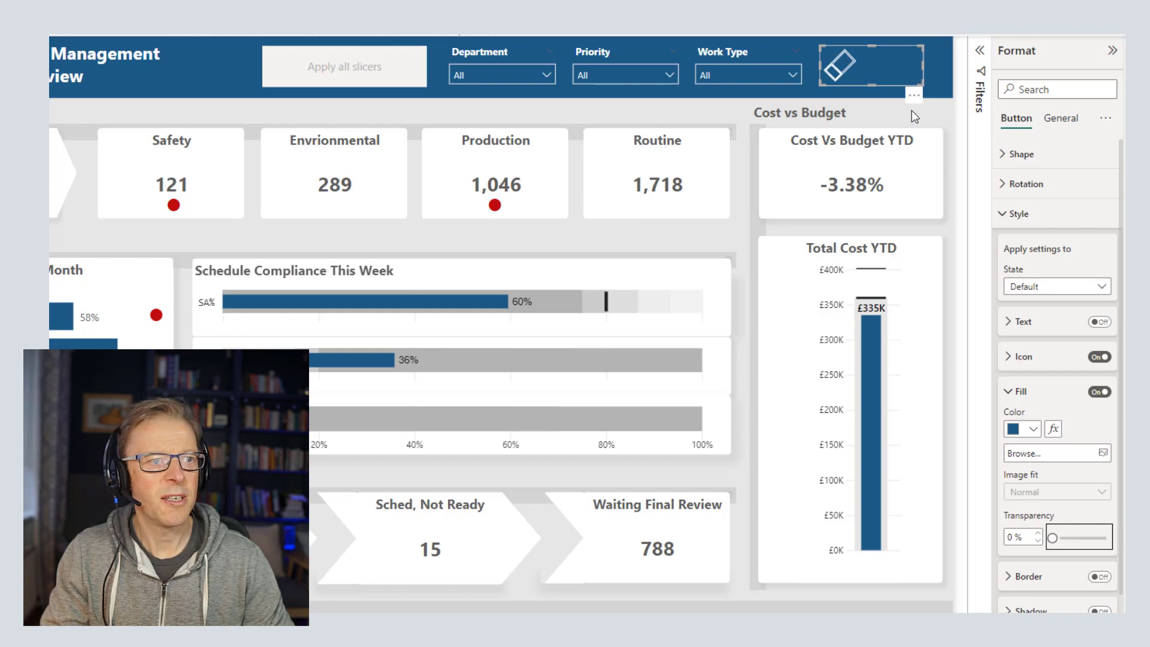
pyautogui.moveTo(923, 46)
pyautogui.mouseDown()
pyautogui.moveTo(889, 70)
pyautogui.moveTo(827, 75)
pyautogui.mouseUp()
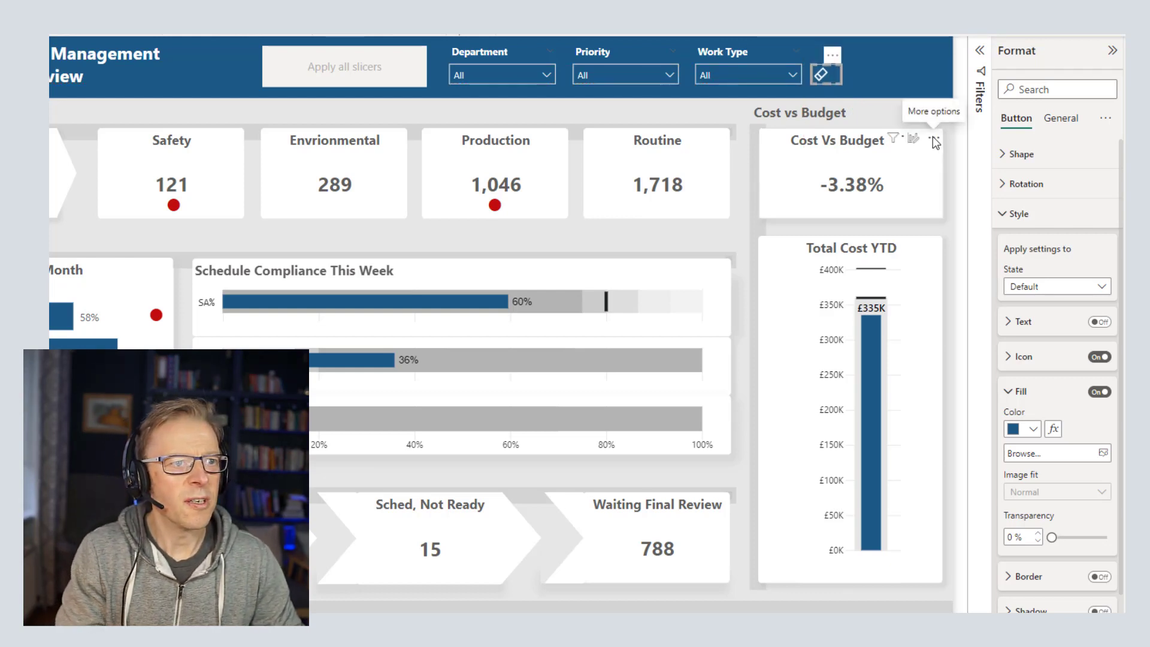
# - Nudge the eraser button left and right to align it beside Work Type
pyautogui.press('Left')
pyautogui.press('Left')
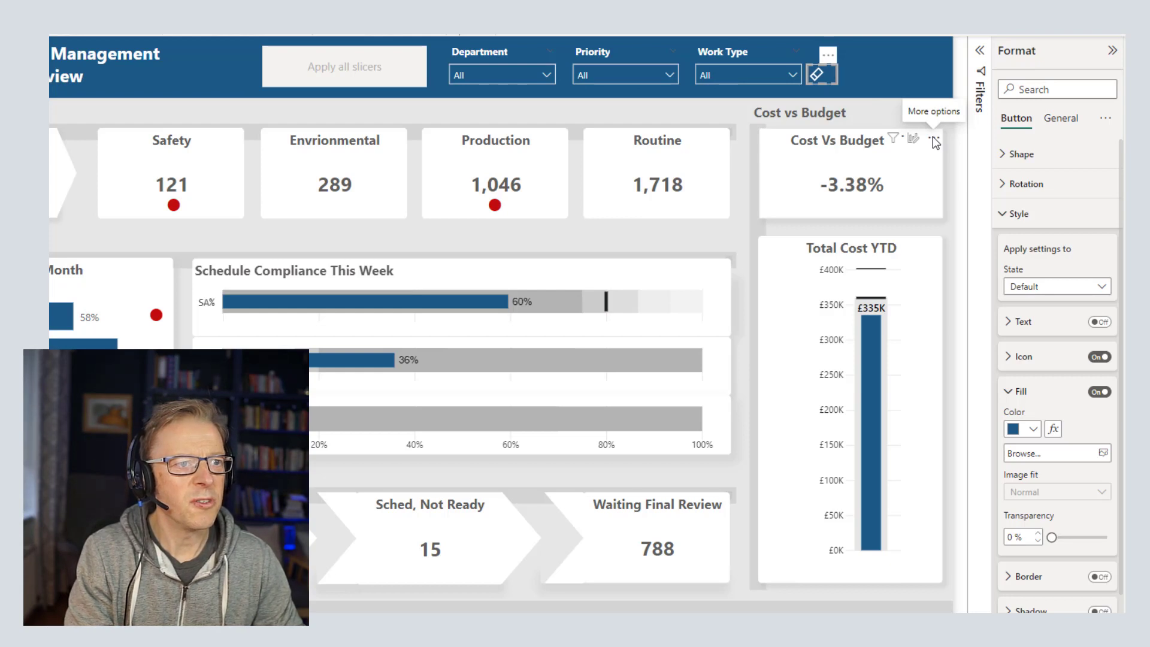
pyautogui.press('Right')
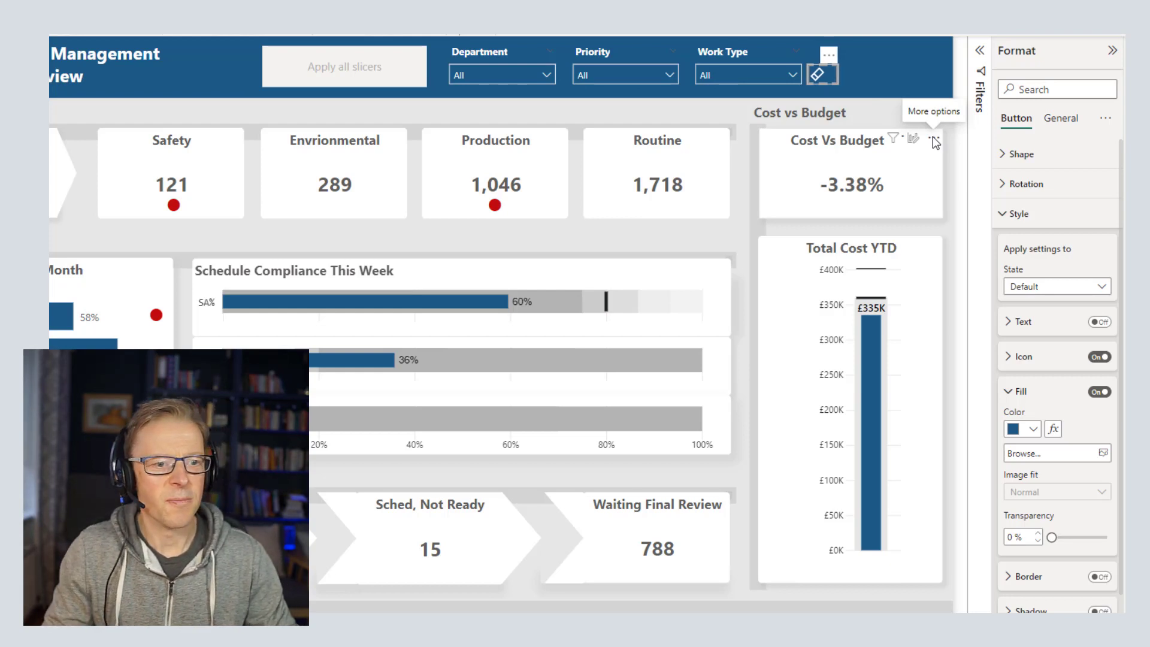
pyautogui.click(1010, 392)
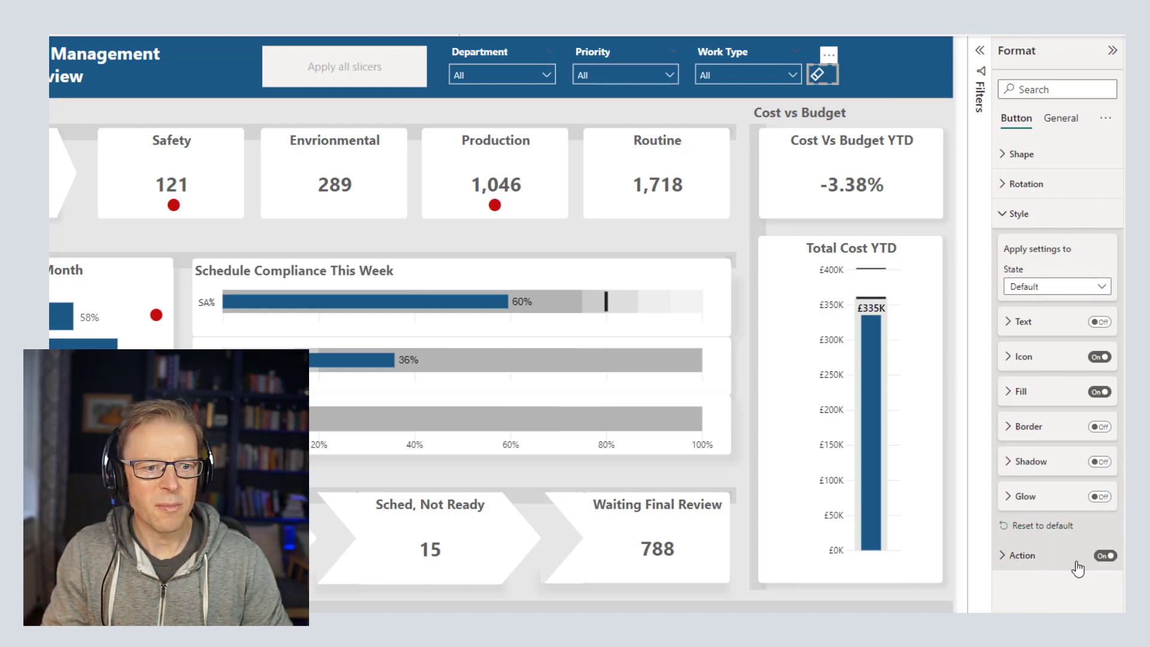
# - Check that the eraser button's action type is Clear all slicers
pyautogui.click(1010, 555)
pyautogui.scroll(-3, 1043, 502)
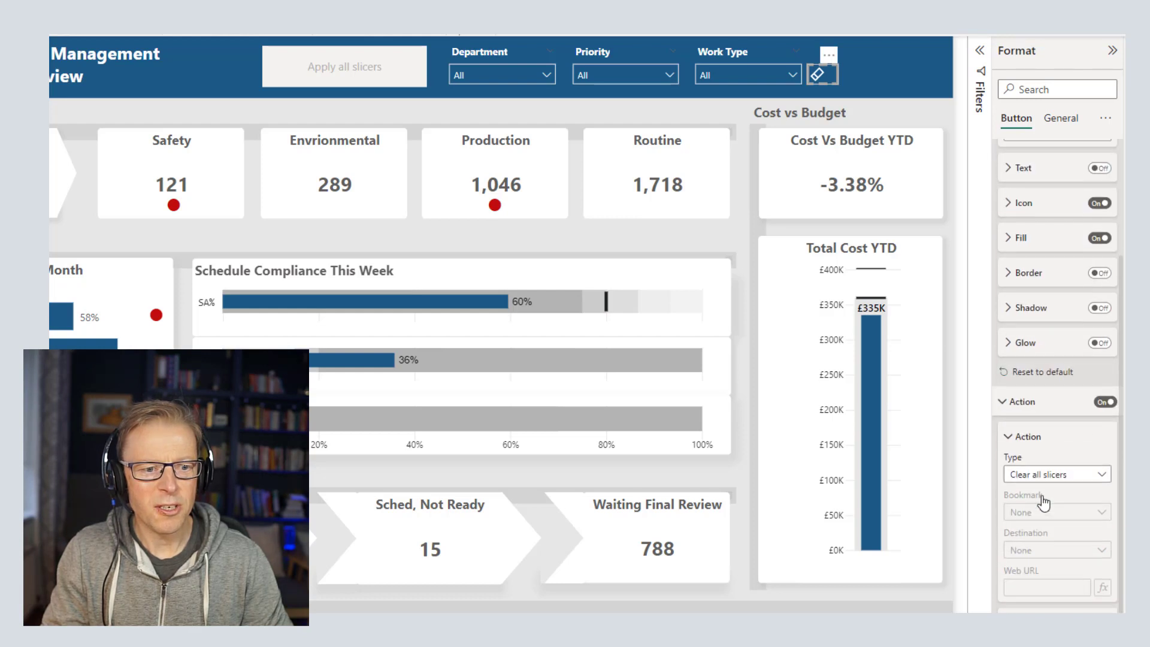
pyautogui.click(1056, 478)
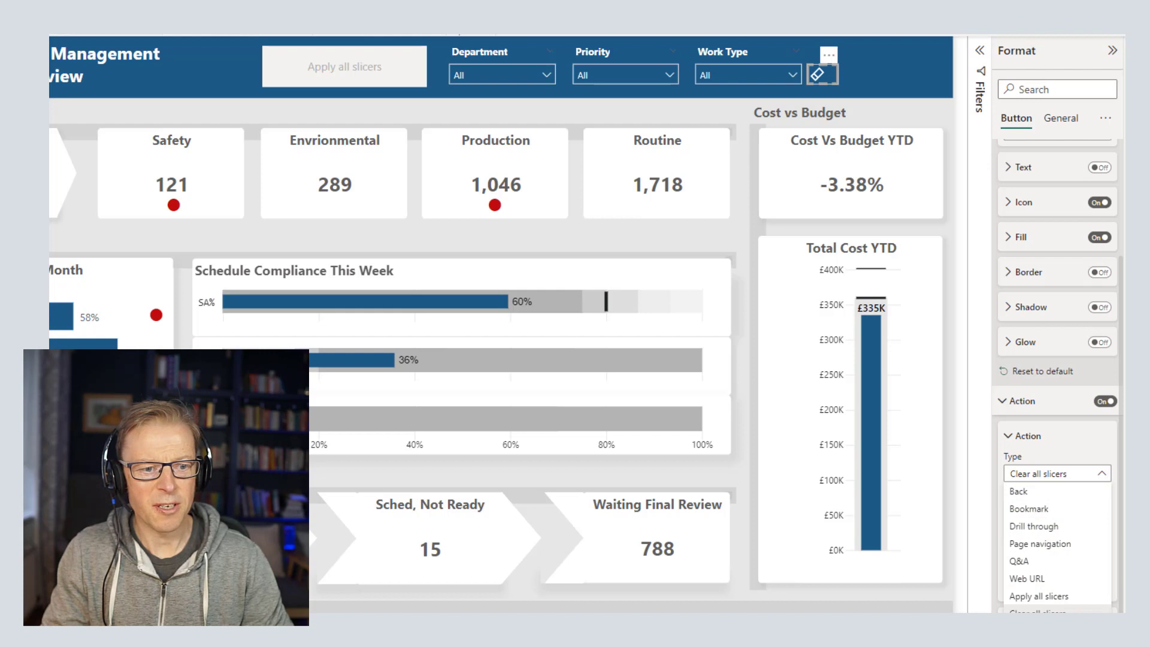
pyautogui.press('Escape')
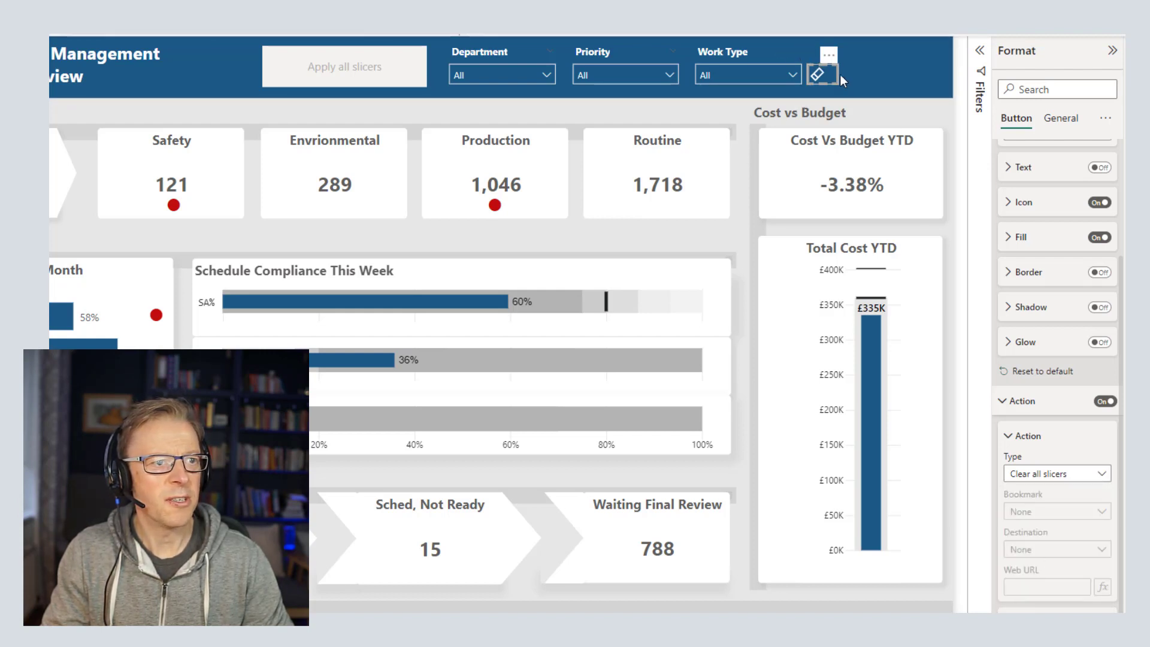
# - Turn off the eraser button's visual background in the general Effects settings
pyautogui.click(869, 106)
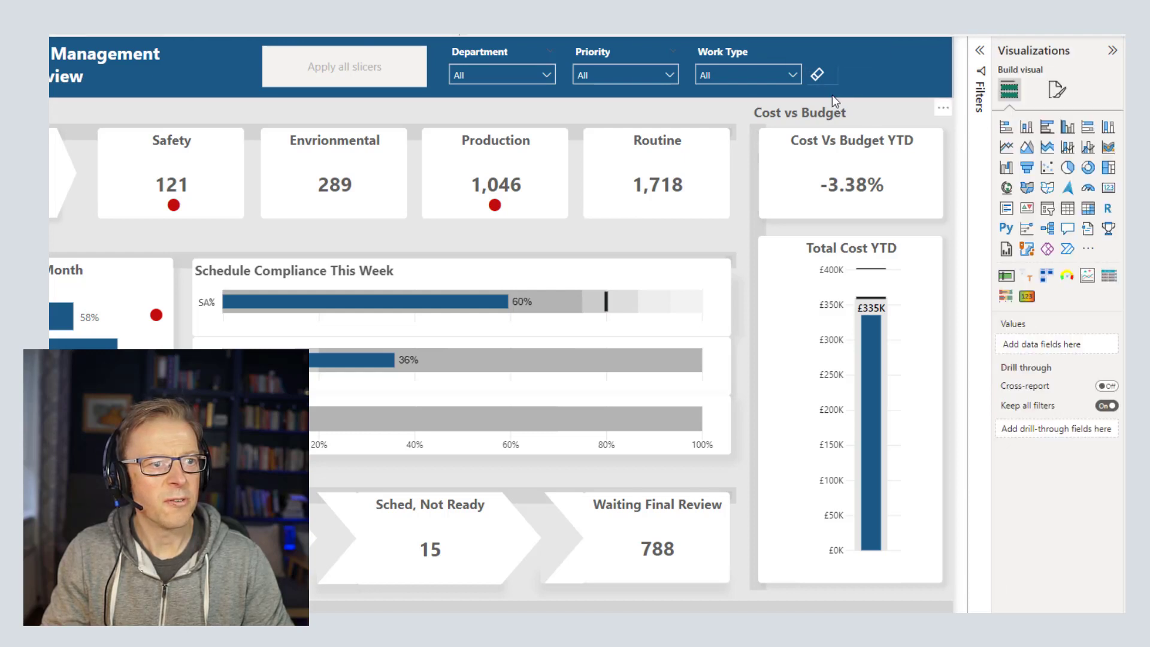
pyautogui.click(830, 79)
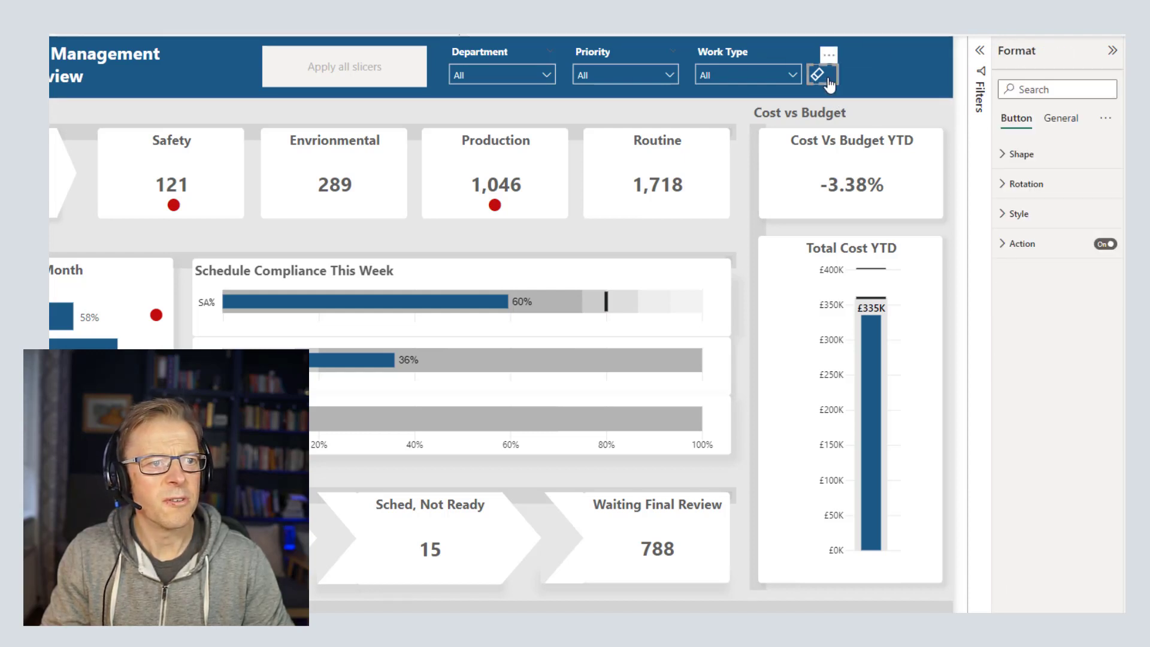
pyautogui.click(1059, 119)
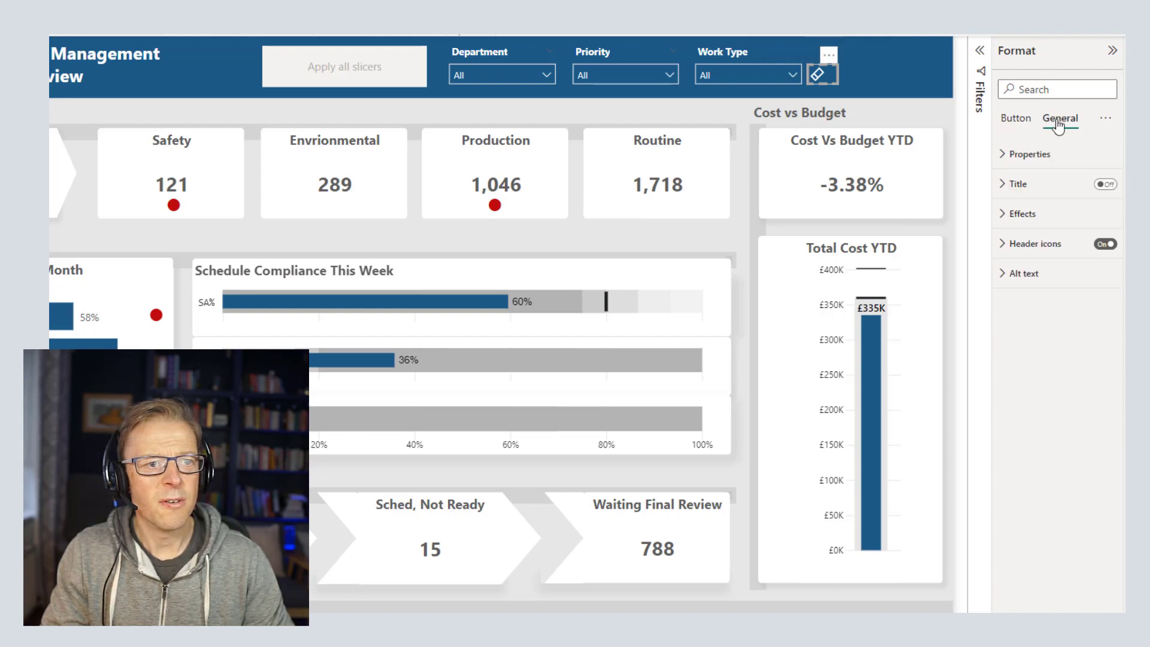
pyautogui.click(1020, 212)
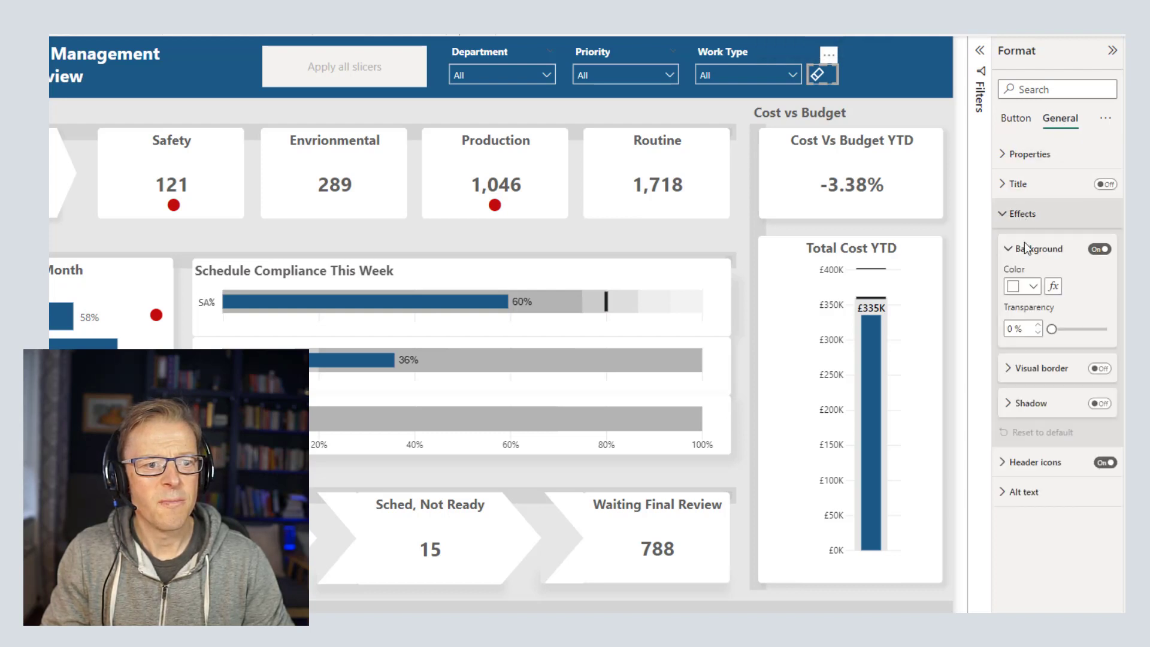
pyautogui.click(1104, 253)
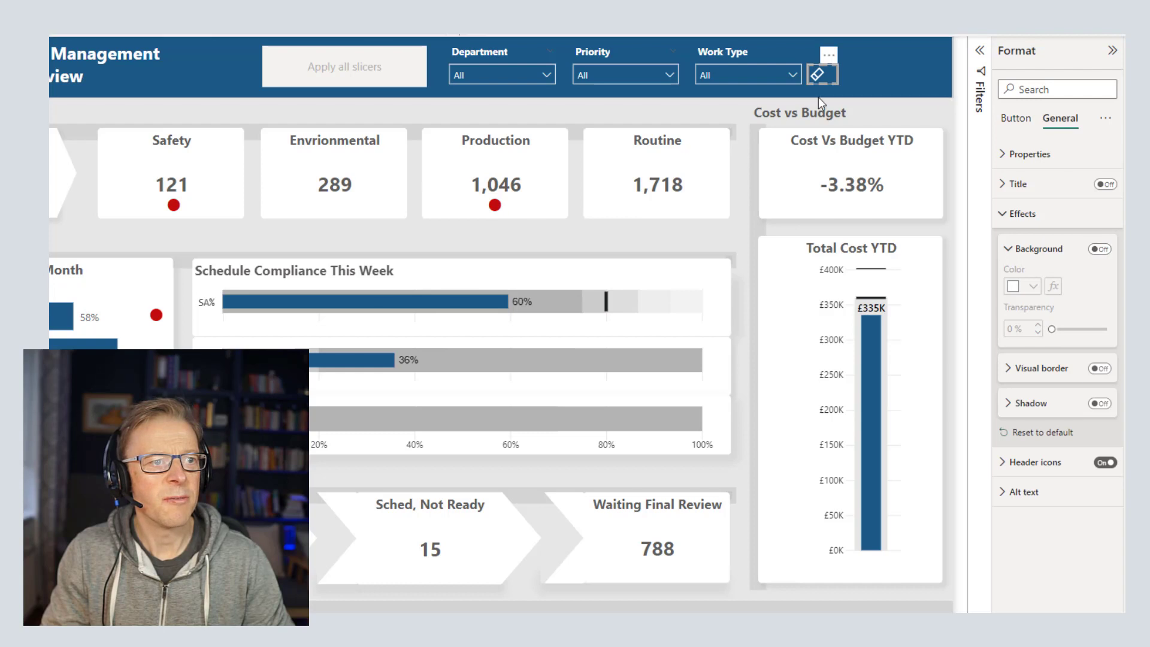
pyautogui.click(822, 100)
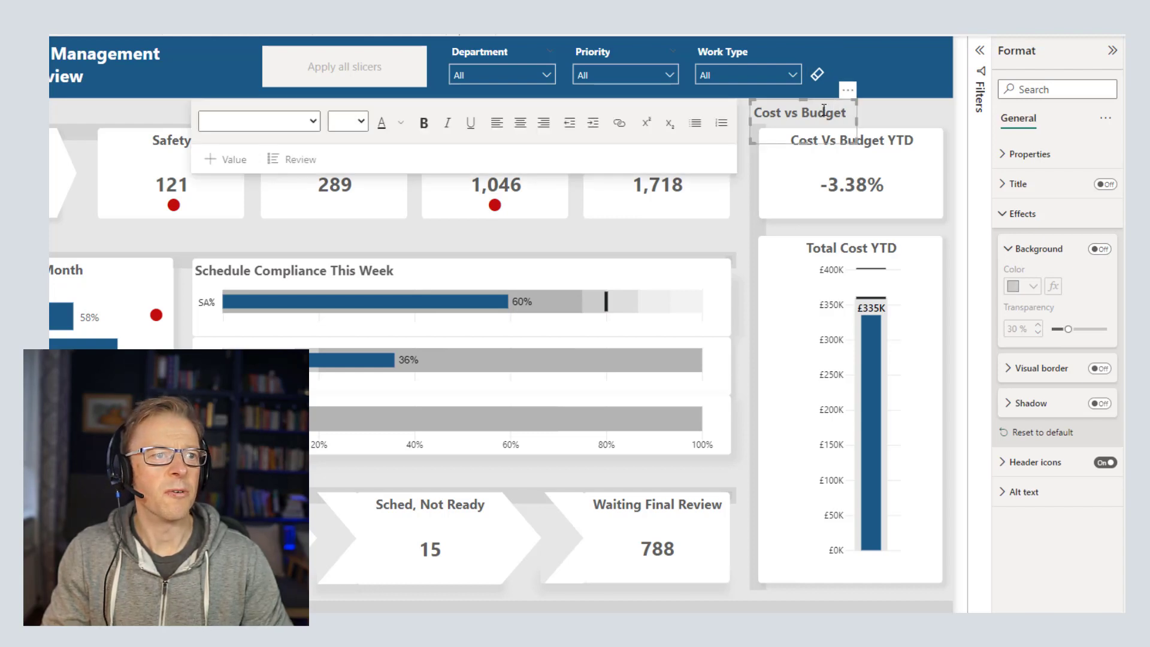
# - Filter Department to MAINTENANCE, then reset it with the eraser button
pyautogui.click(545, 73)
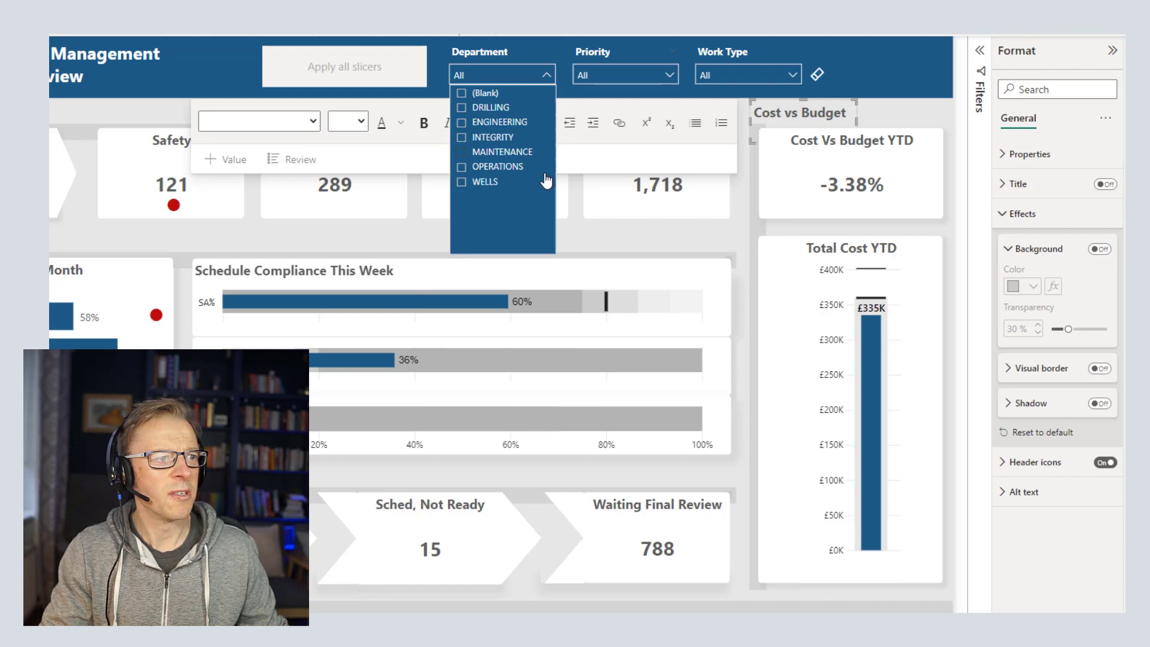
pyautogui.click(539, 152)
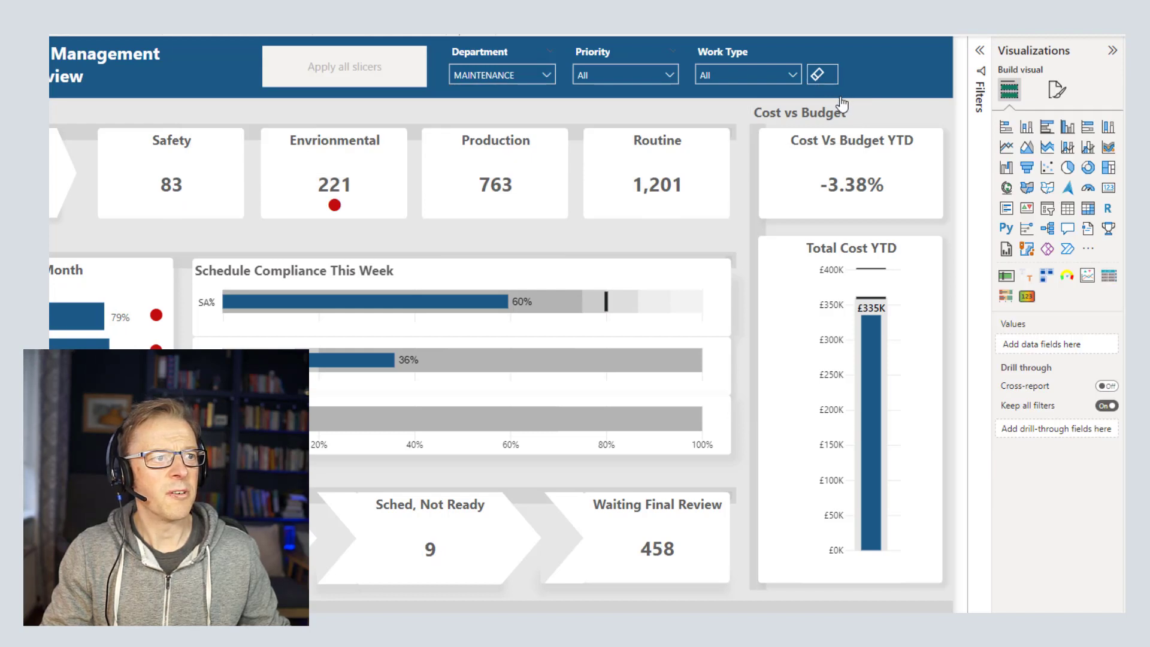
pyautogui.click(822, 75)
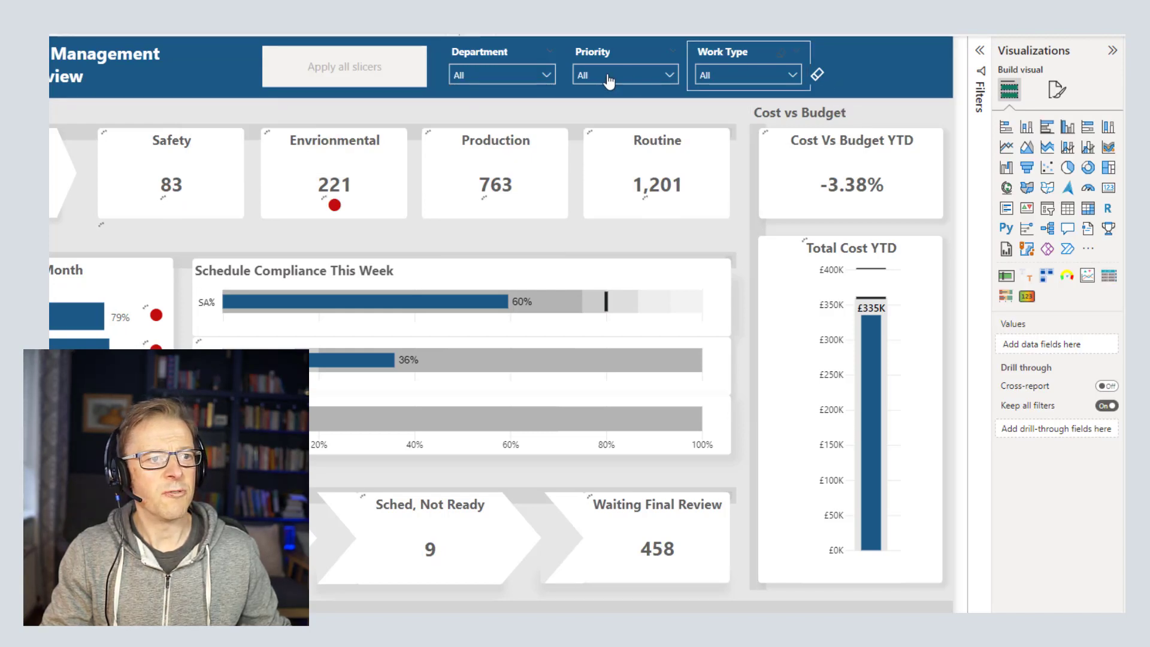
# - Set the eraser button's tooltip text to 'Click to reset slicers'
pyautogui.click(822, 84)
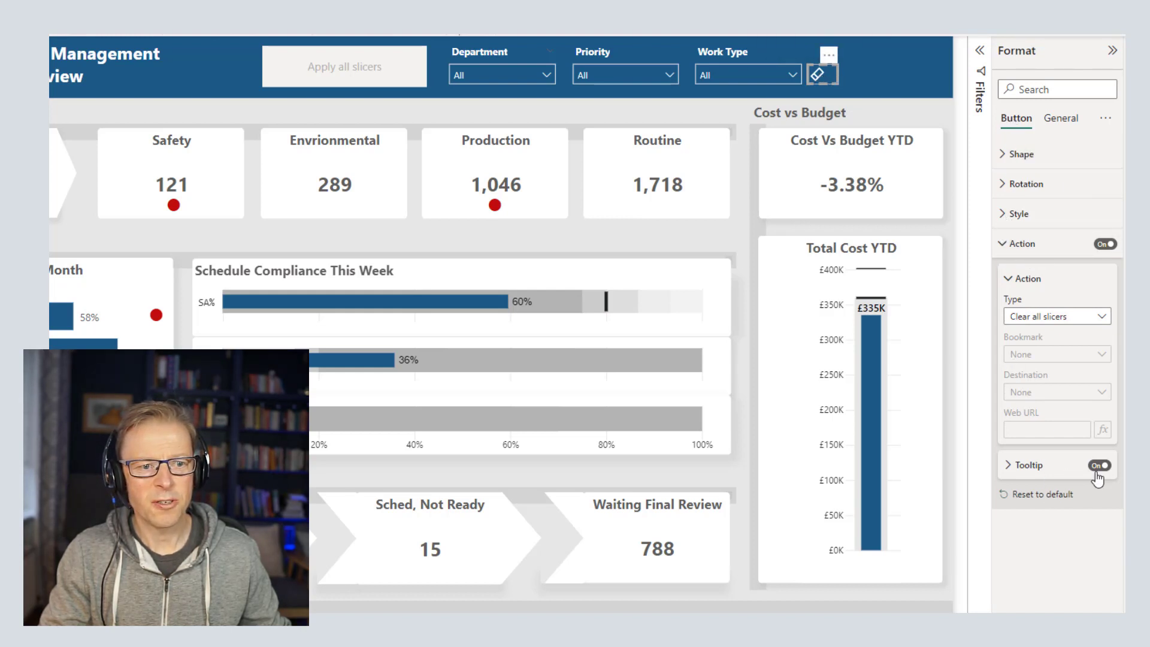
pyautogui.click(1008, 466)
pyautogui.click(1045, 503)
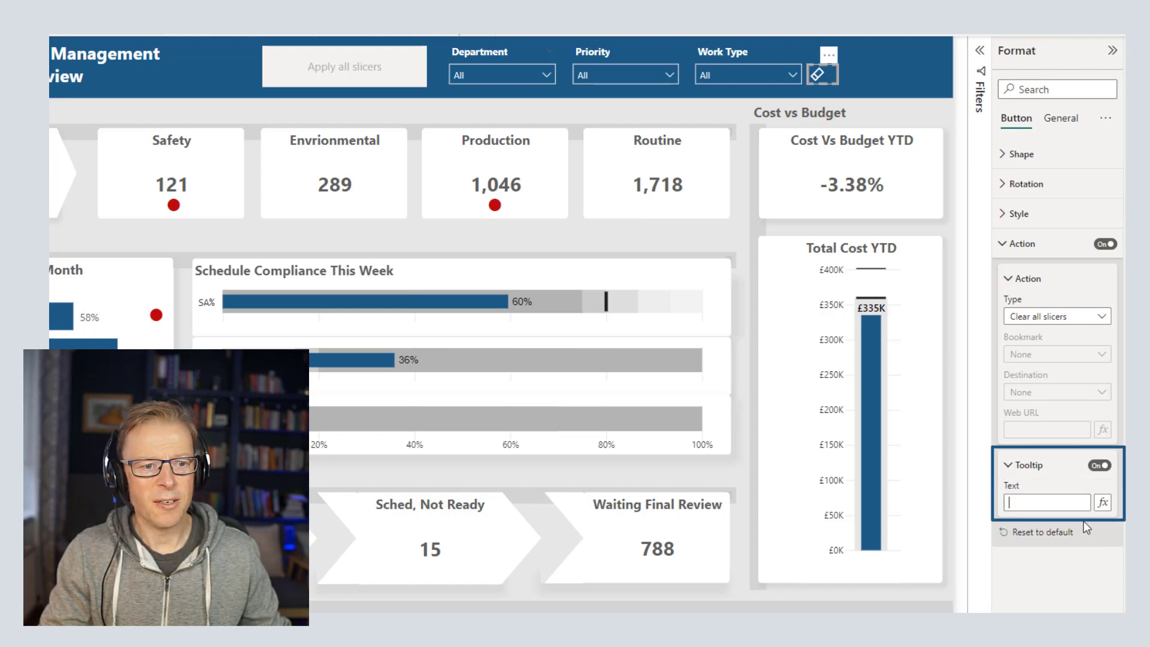
pyautogui.write('Click to reset slicers')
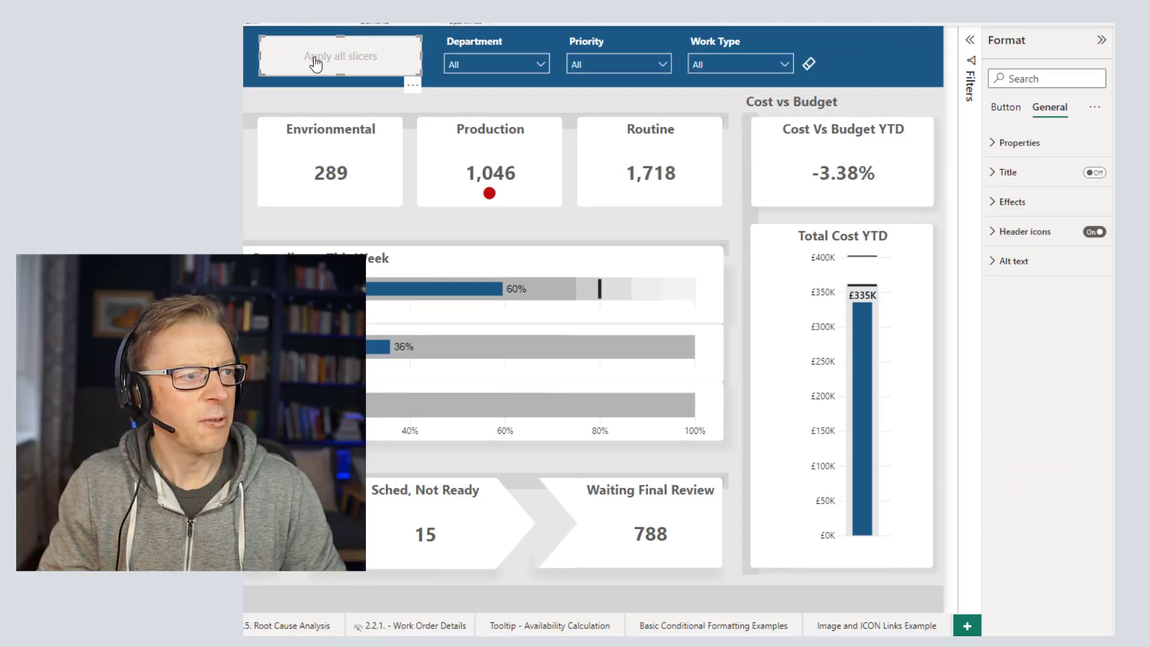
# - Move the Apply all slicers button right of Work Type and shrink it to fit the header
pyautogui.moveTo(405, 65); pyautogui.dragTo(838, 59)
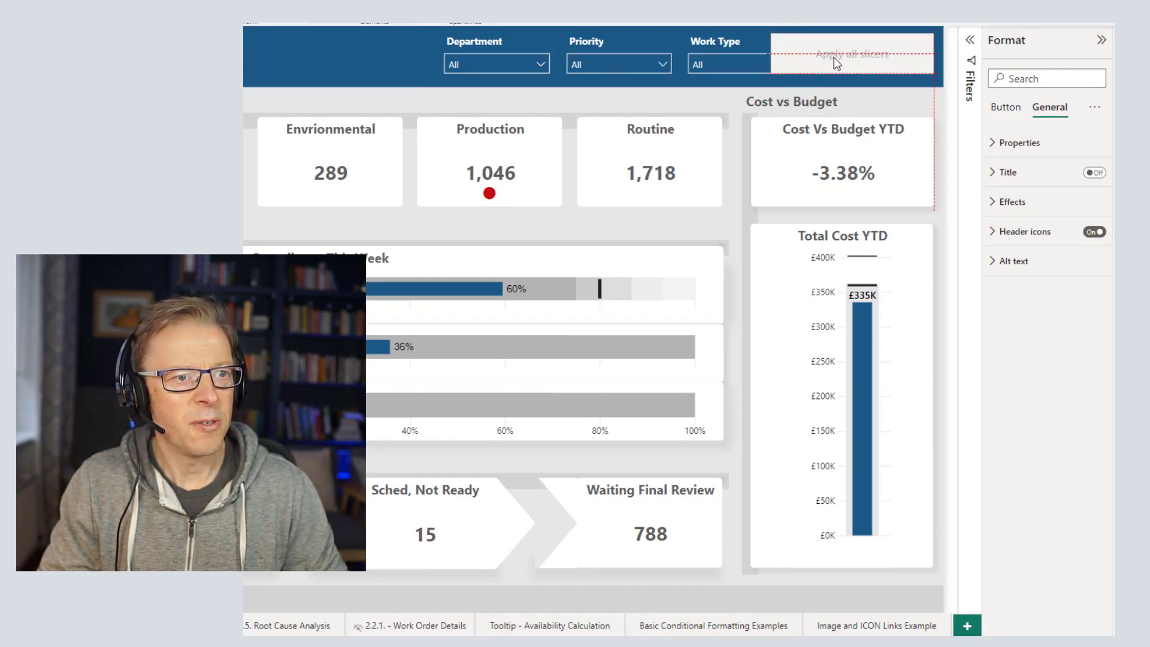
pyautogui.moveTo(771, 35)
pyautogui.mouseDown()
pyautogui.moveTo(847, 49)
pyautogui.moveTo(833, 52)
pyautogui.mouseUp()
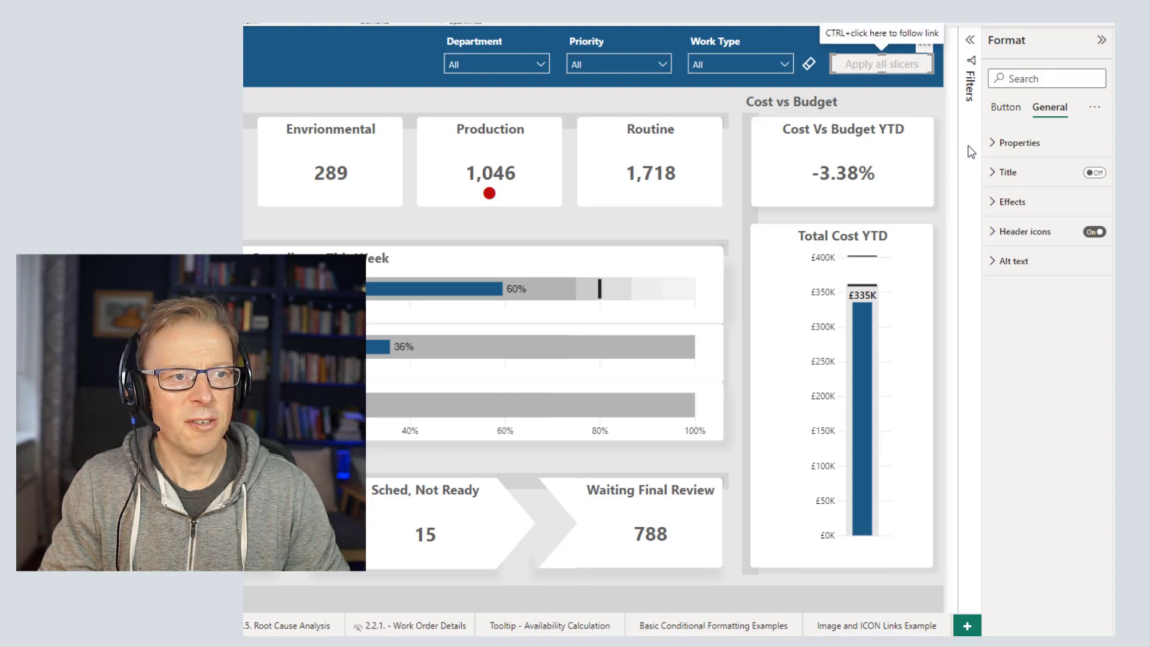
pyautogui.click(1007, 107)
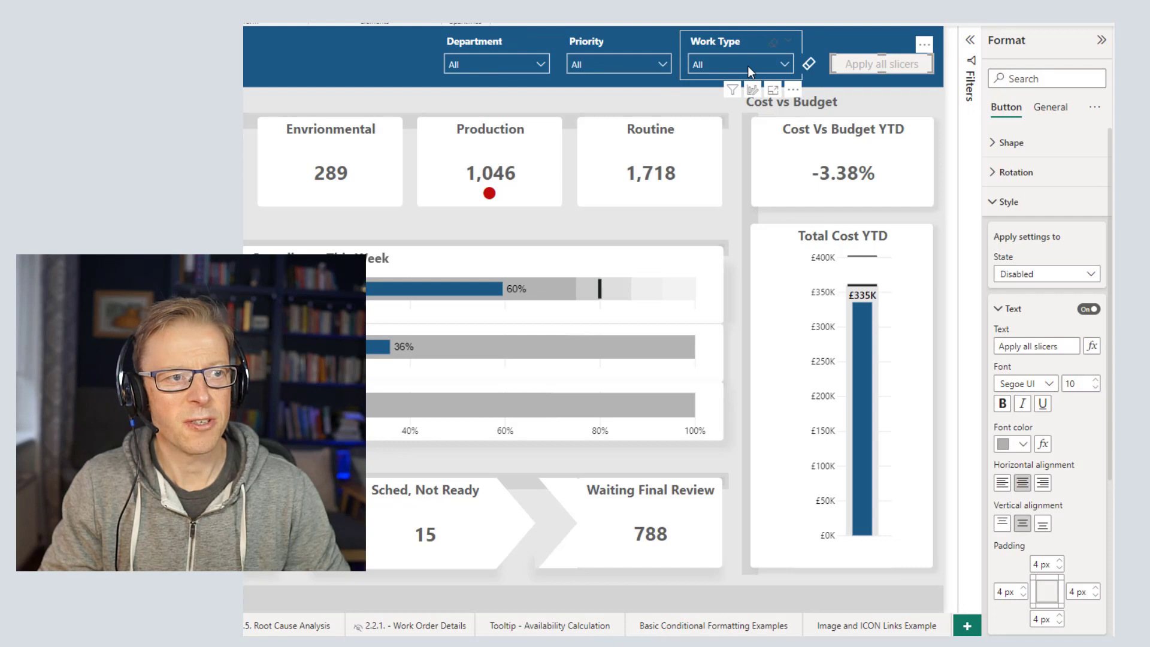
# - Set the Apply all slicers button's Disabled-state font colour to dark blue
pyautogui.click(1048, 275)
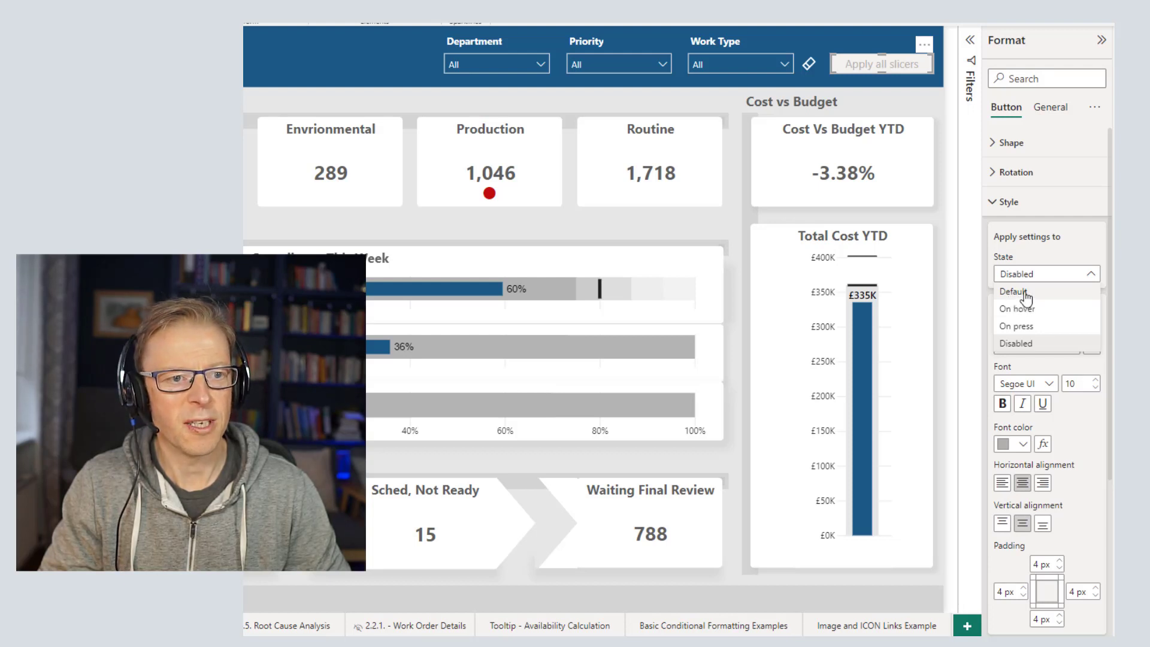
pyautogui.click(1041, 346)
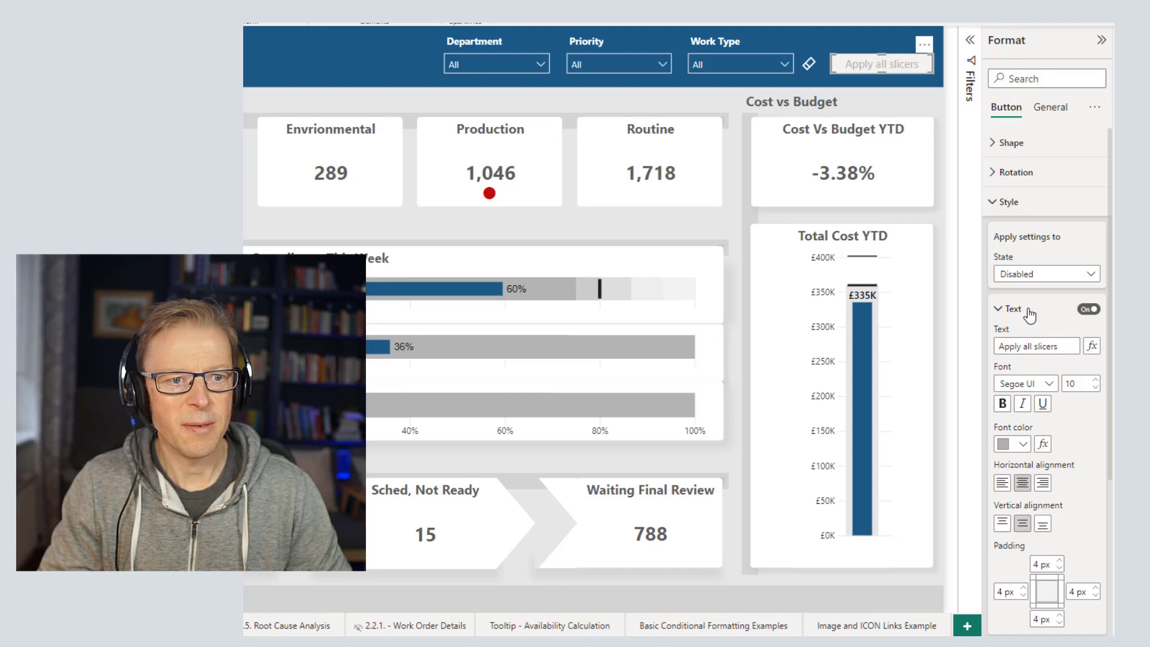
pyautogui.scroll(-2, 1030, 317)
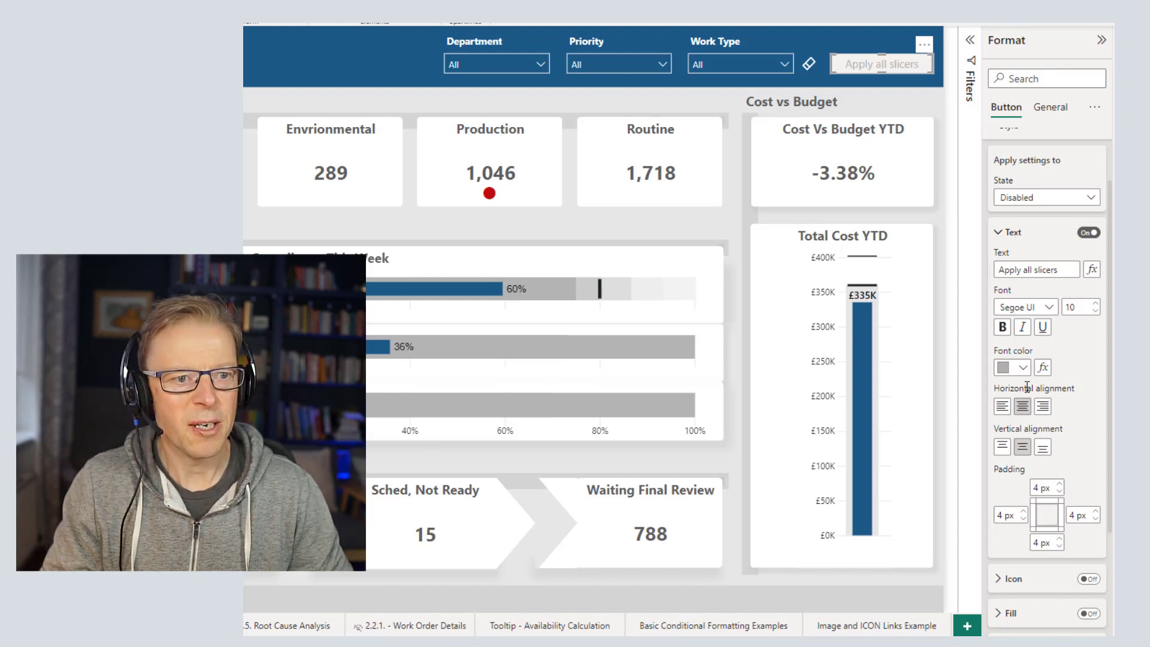
pyautogui.click(1024, 368)
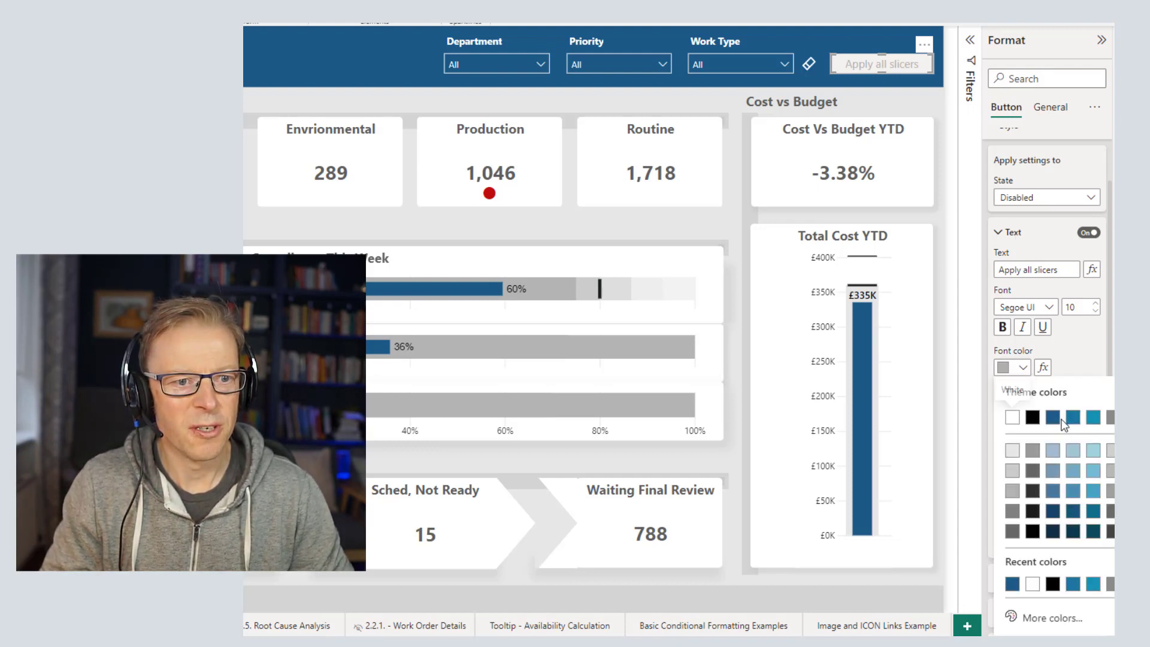
pyautogui.click(1056, 421)
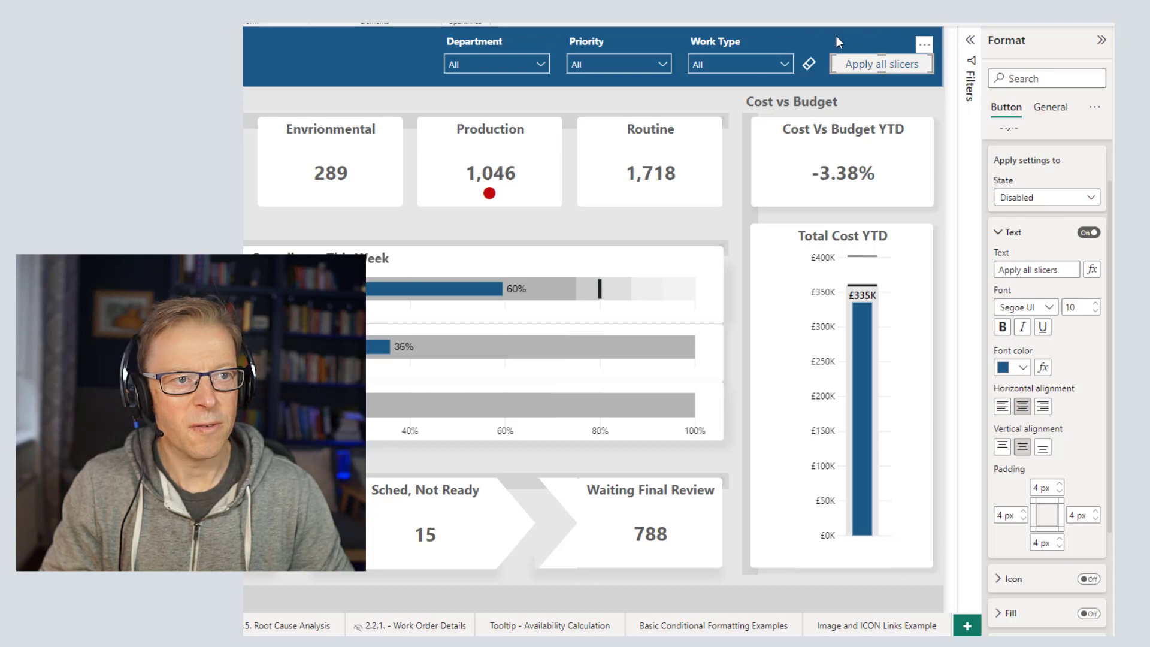
pyautogui.click(997, 234)
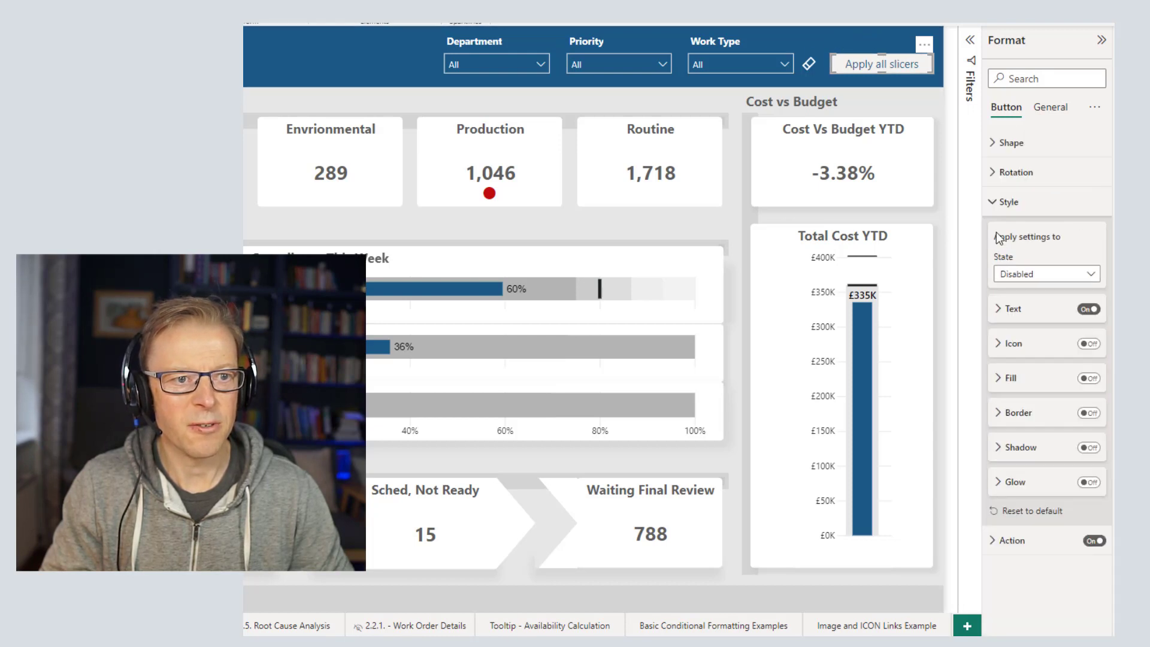
# - Turn on a dark blue fill for the button's Disabled state
pyautogui.click(1007, 382)
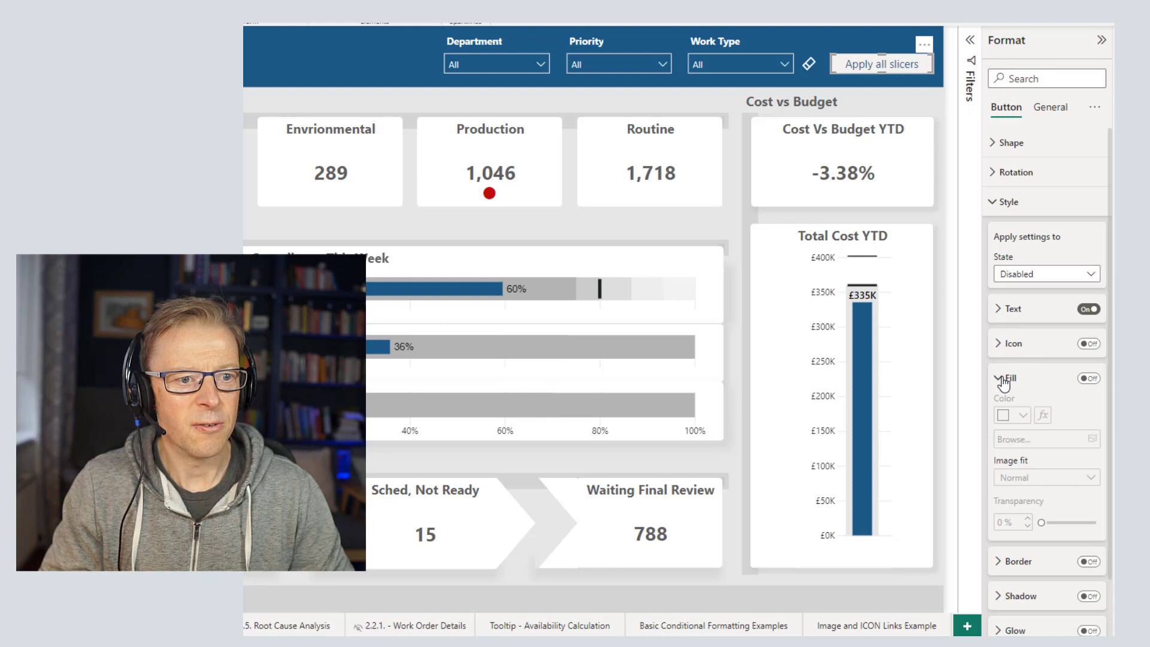
pyautogui.click(1089, 378)
pyautogui.click(1022, 416)
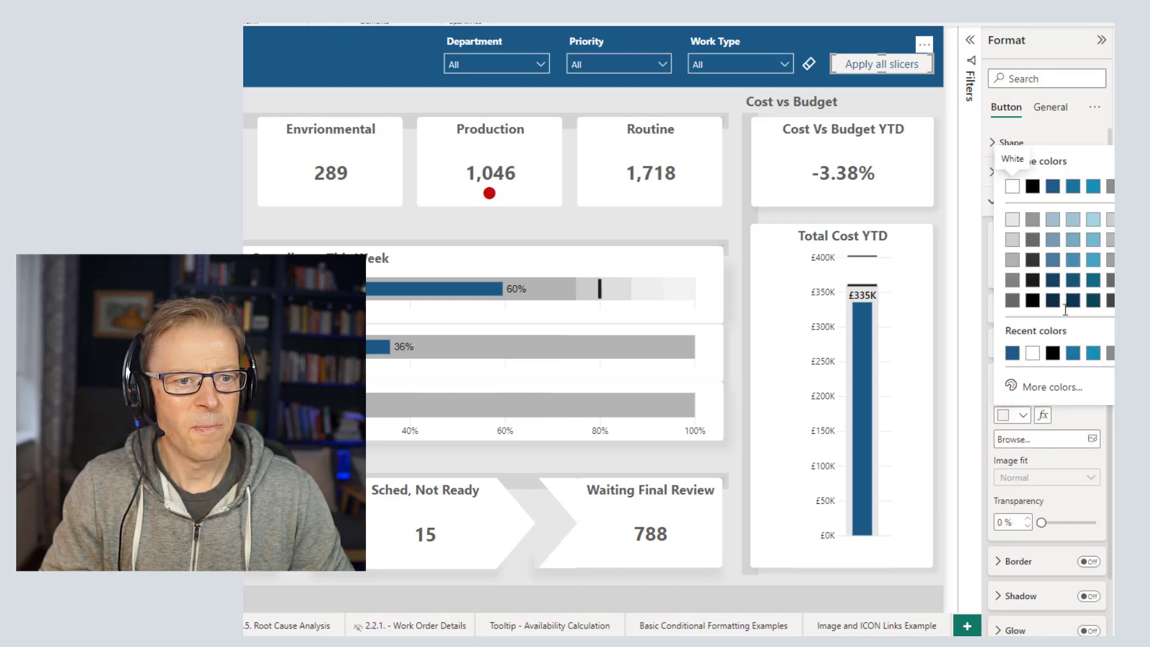
pyautogui.click(1053, 187)
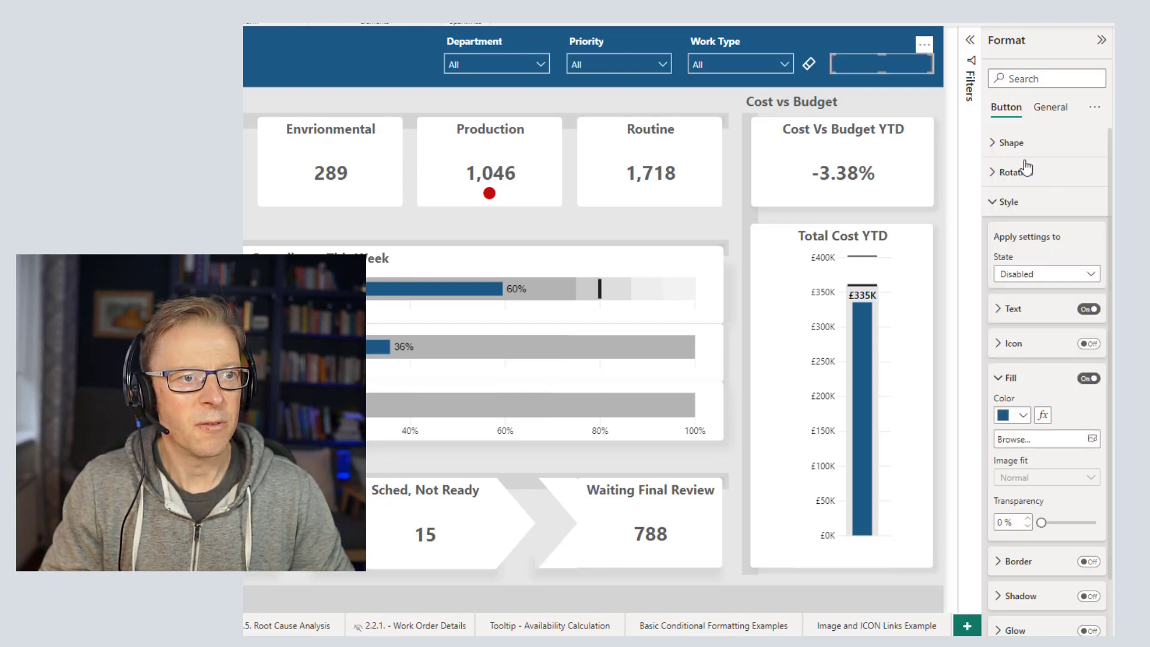
pyautogui.click(877, 93)
# - Review the Apply all slicers button's General background effects and preview it deselected
pyautogui.click(898, 70)
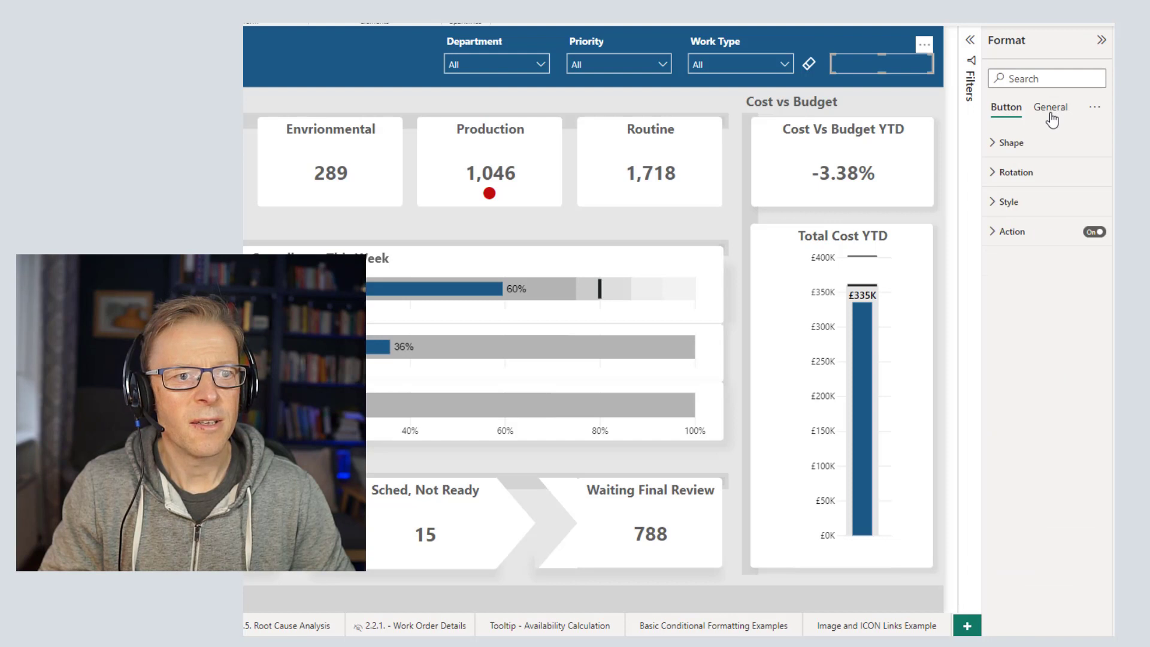
pyautogui.click(1051, 111)
pyautogui.click(1018, 202)
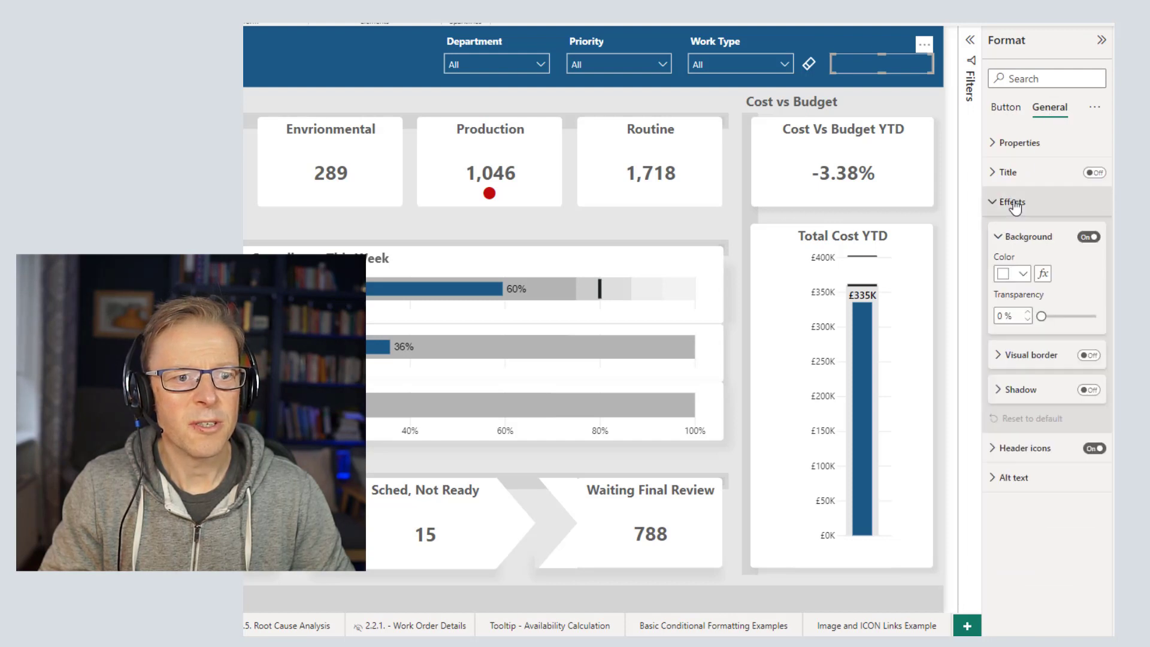
pyautogui.click(881, 99)
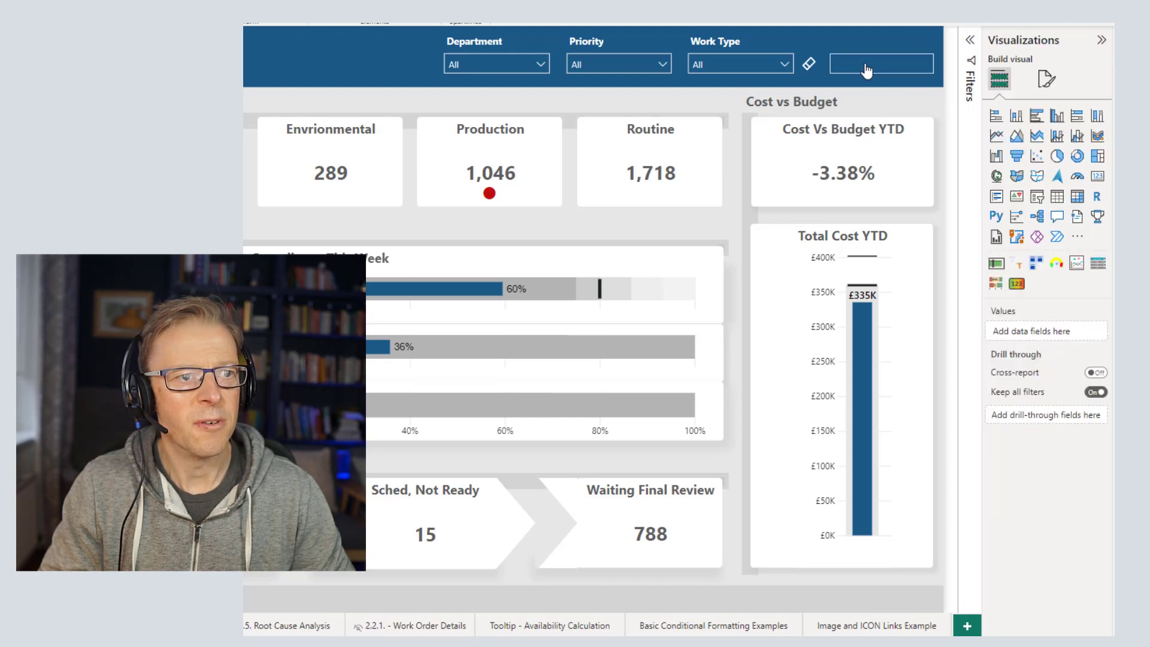
# - Narrow the Apply all slicers button slightly and tick 1 in the Priority slicer
pyautogui.click(866, 70)
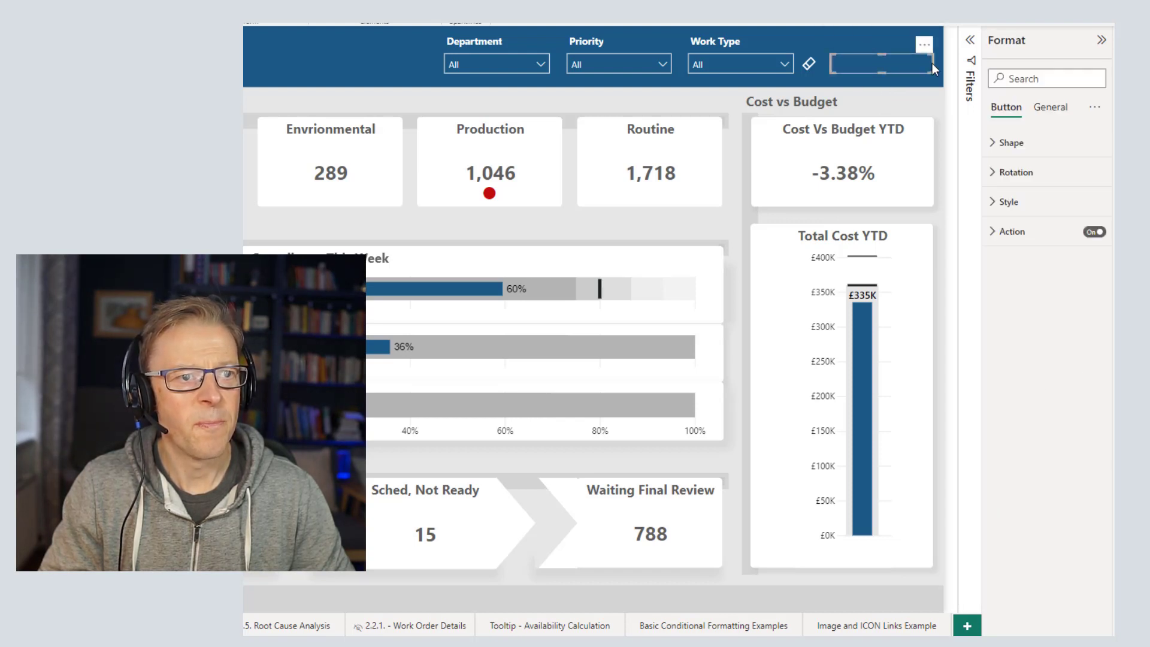
pyautogui.moveTo(933, 63); pyautogui.dragTo(923, 63)
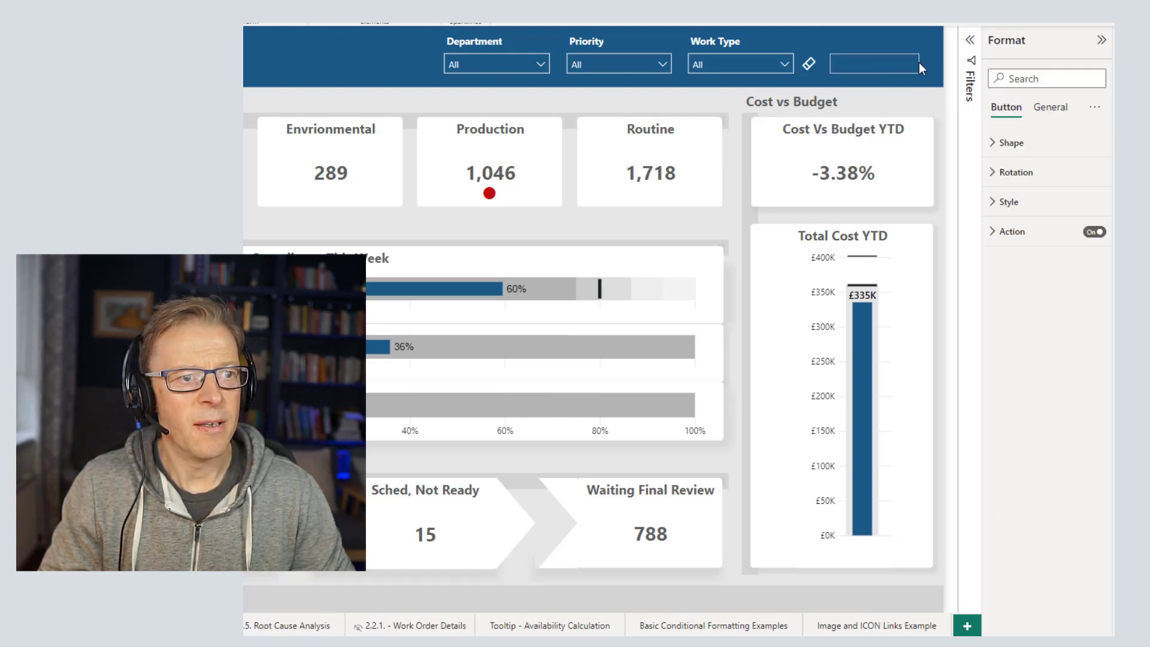
pyautogui.click(662, 62)
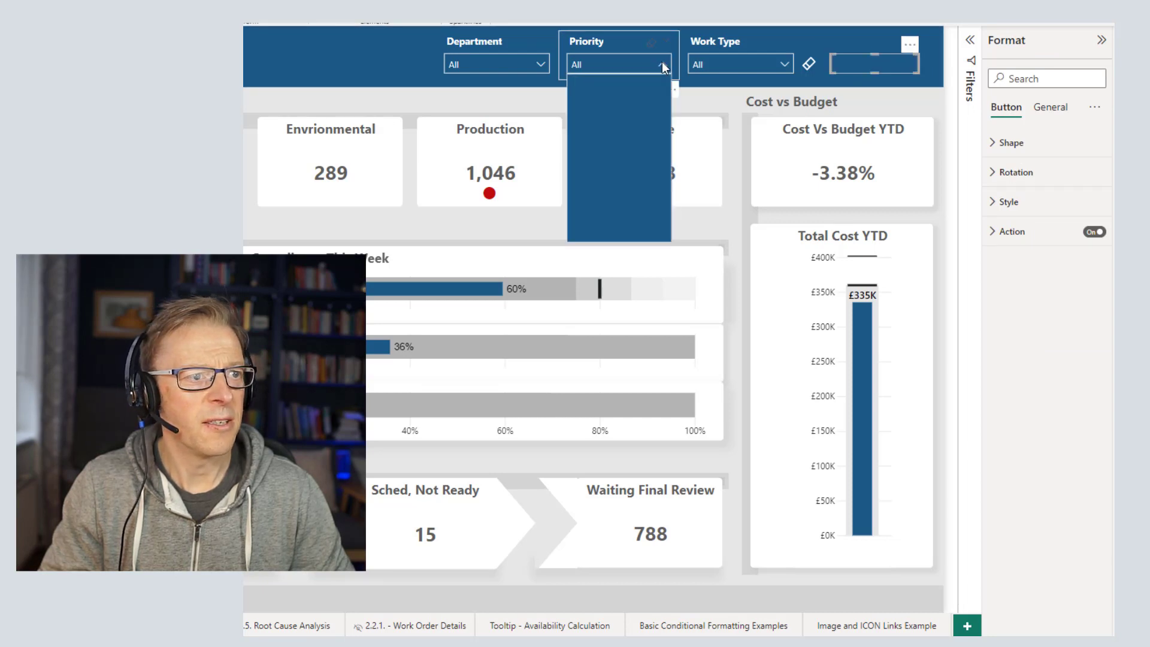
pyautogui.click(582, 98)
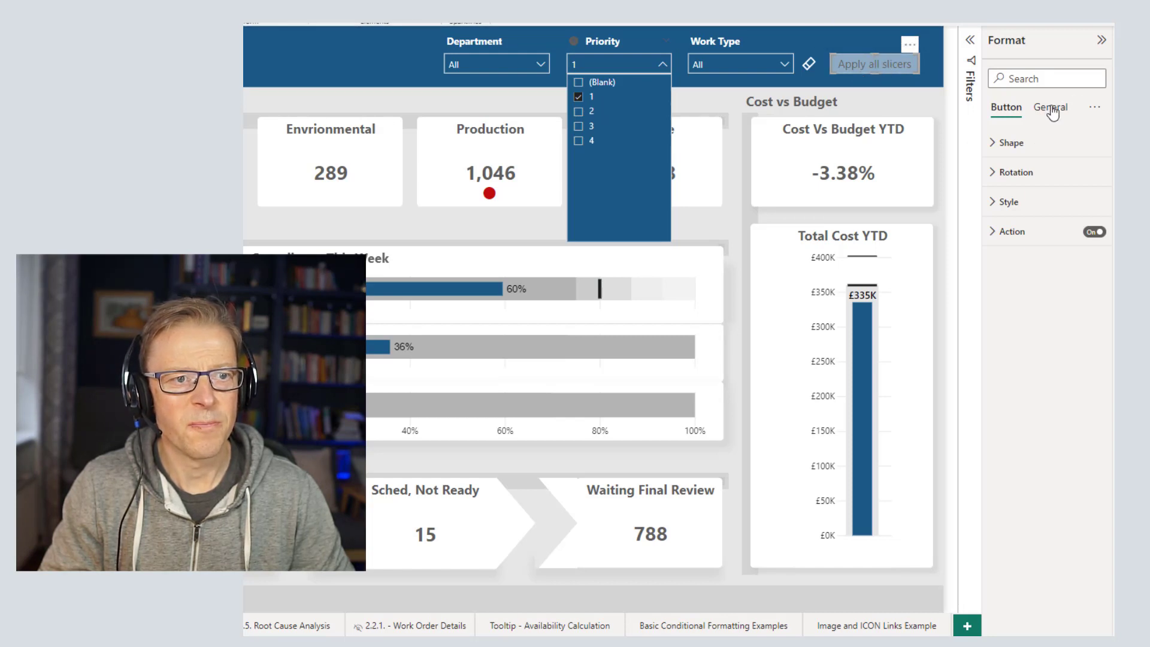
# - Switch the button's Style to the Default state and review its fill at 50% transparency
pyautogui.click(1010, 202)
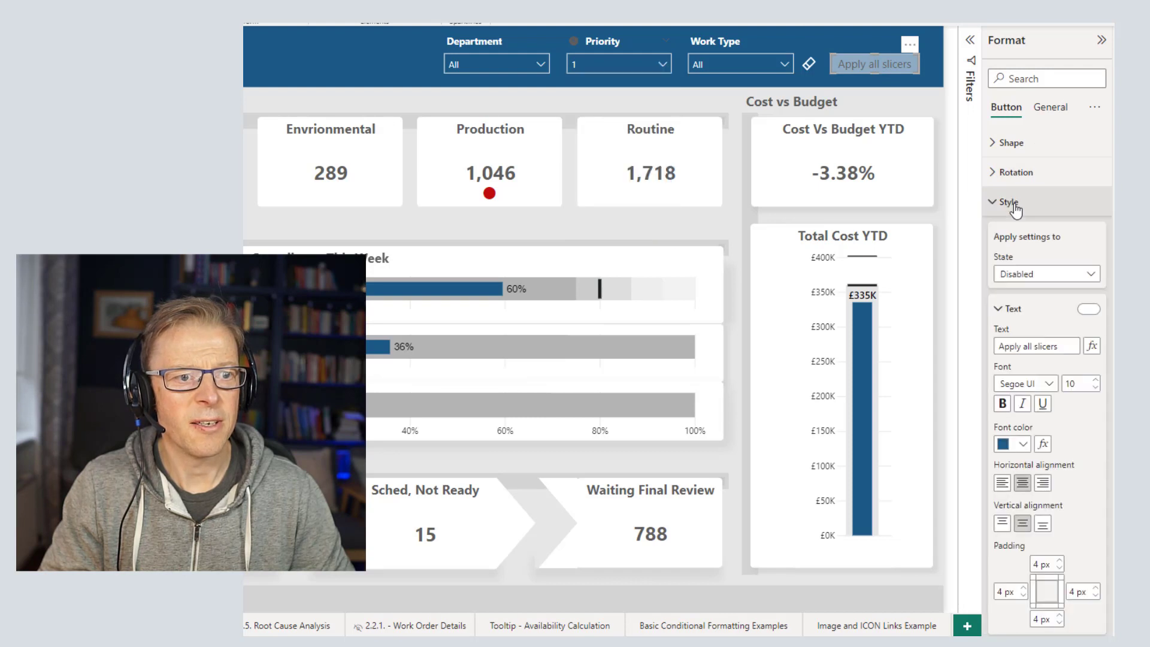
pyautogui.click(1024, 278)
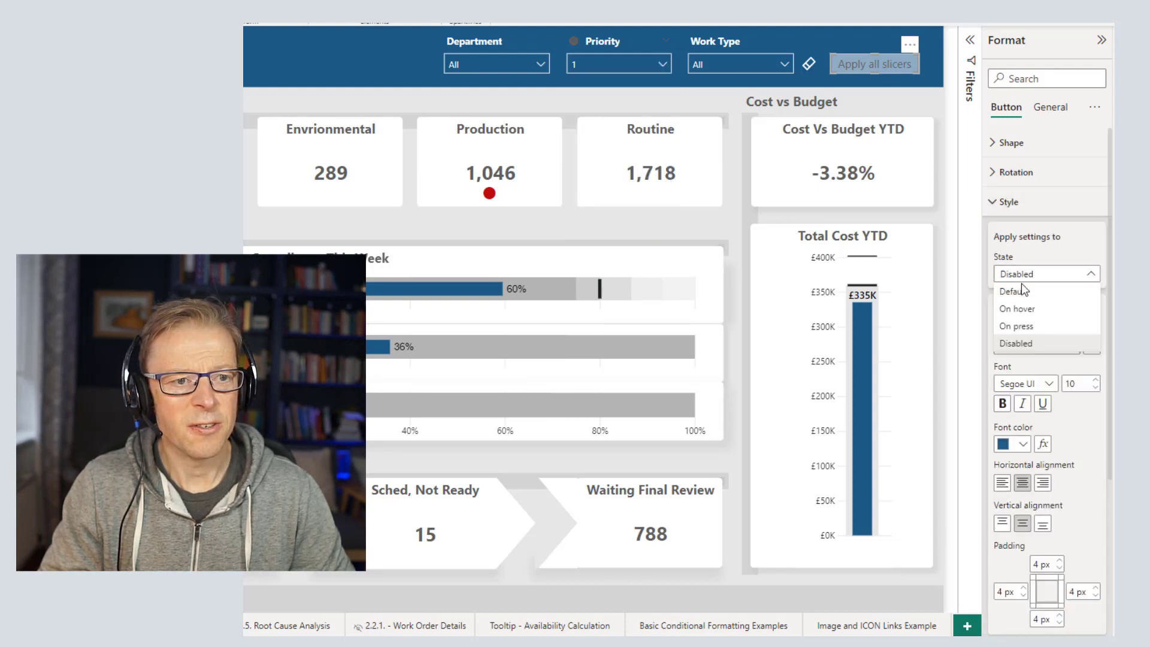
pyautogui.click(1024, 293)
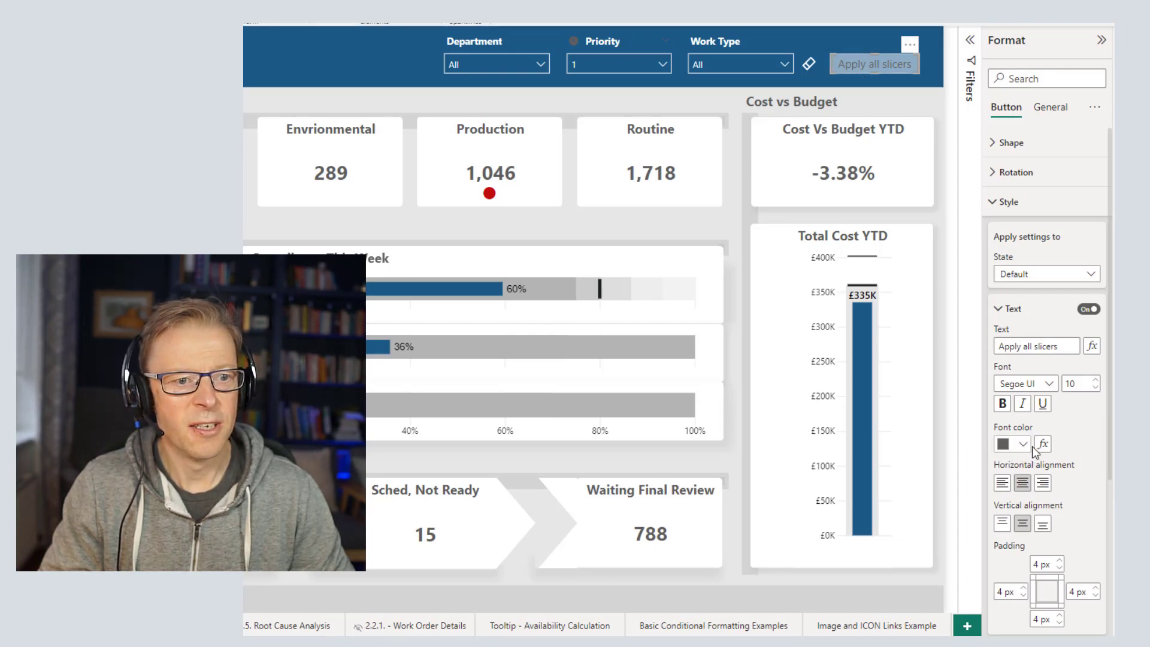
pyautogui.scroll(-4, 1048, 473)
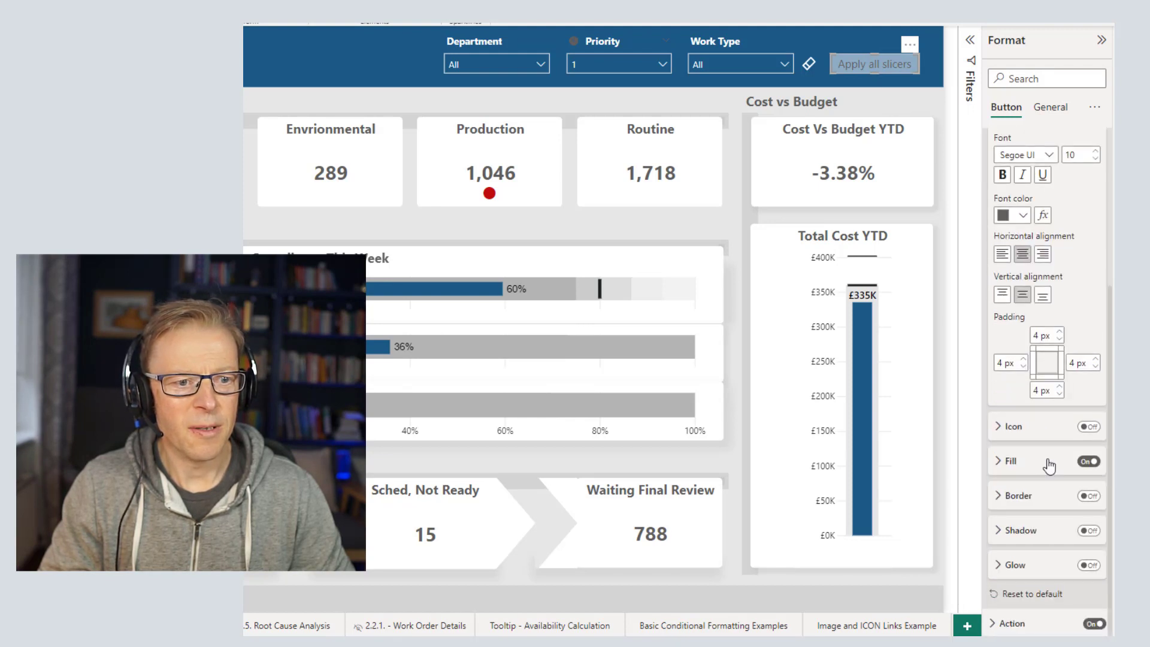
pyautogui.click(1009, 462)
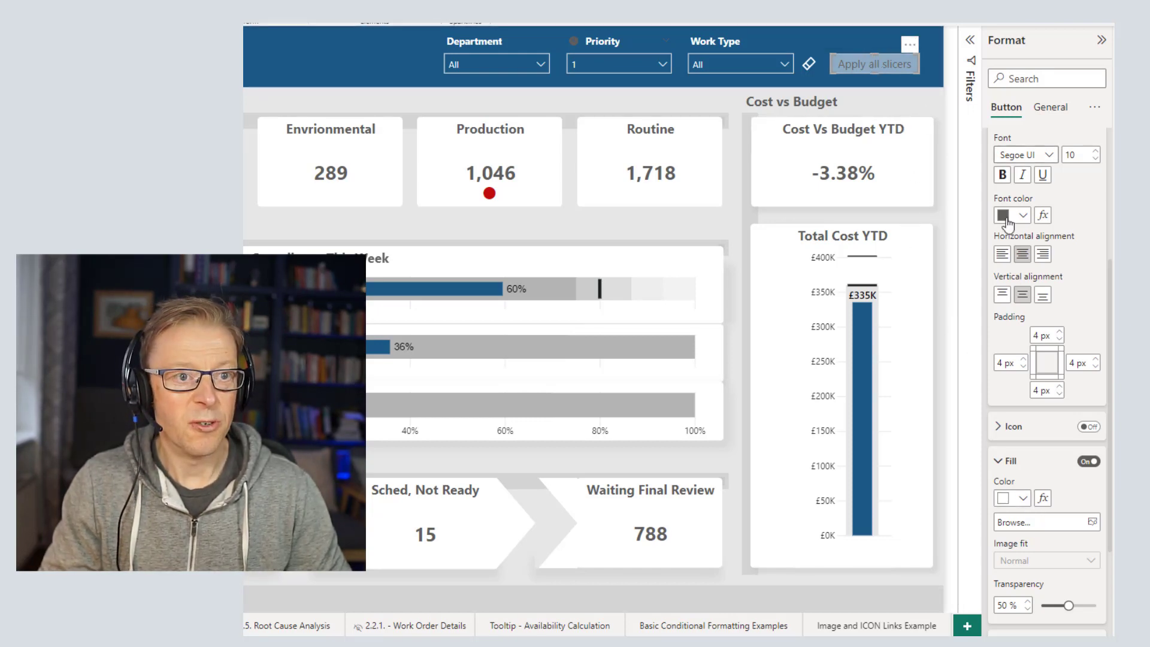
pyautogui.scroll(4, 1031, 270)
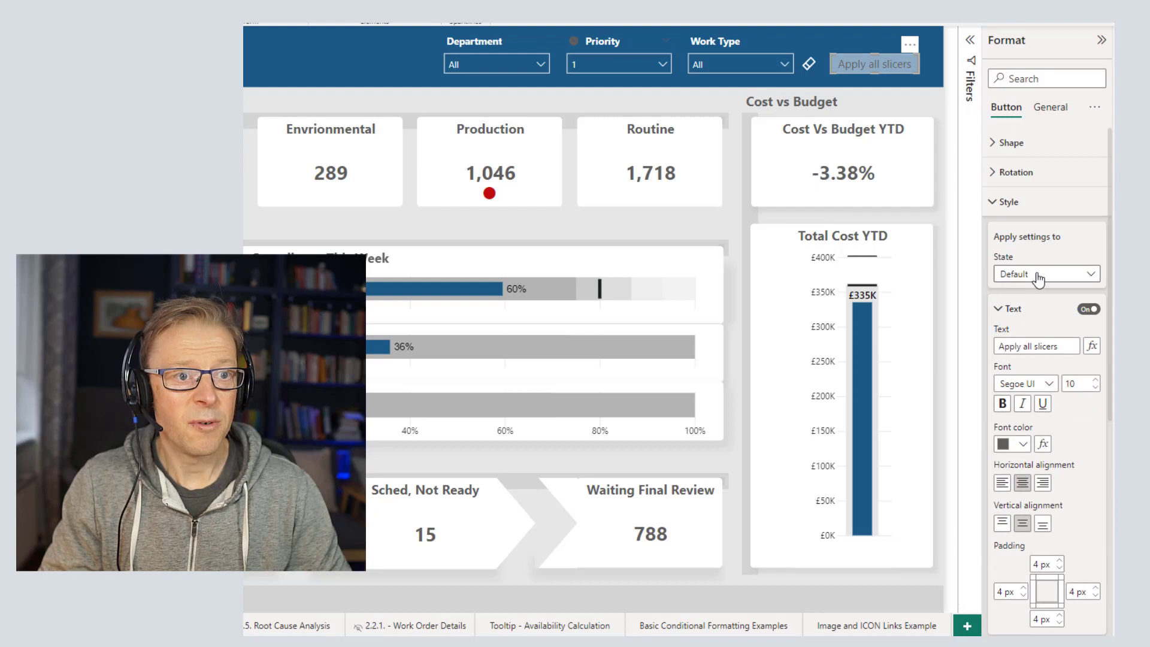
# - Set the button's shape to Rounded Rectangle with 25% rounded corners
pyautogui.click(1011, 144)
pyautogui.click(1028, 216)
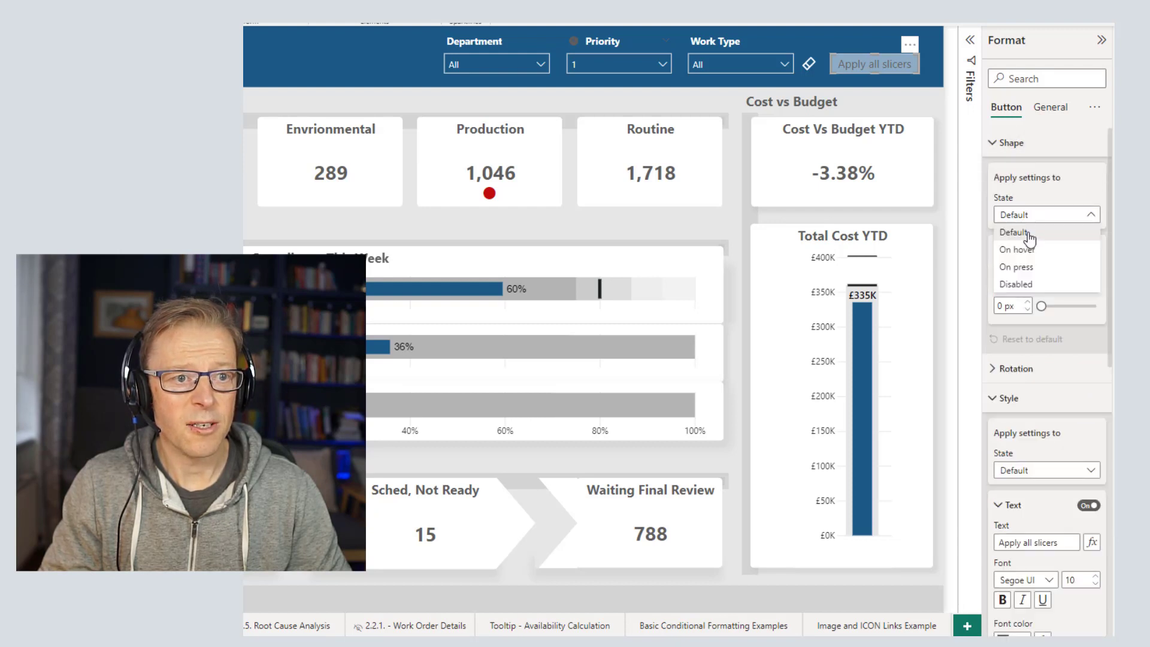
pyautogui.click(1016, 151)
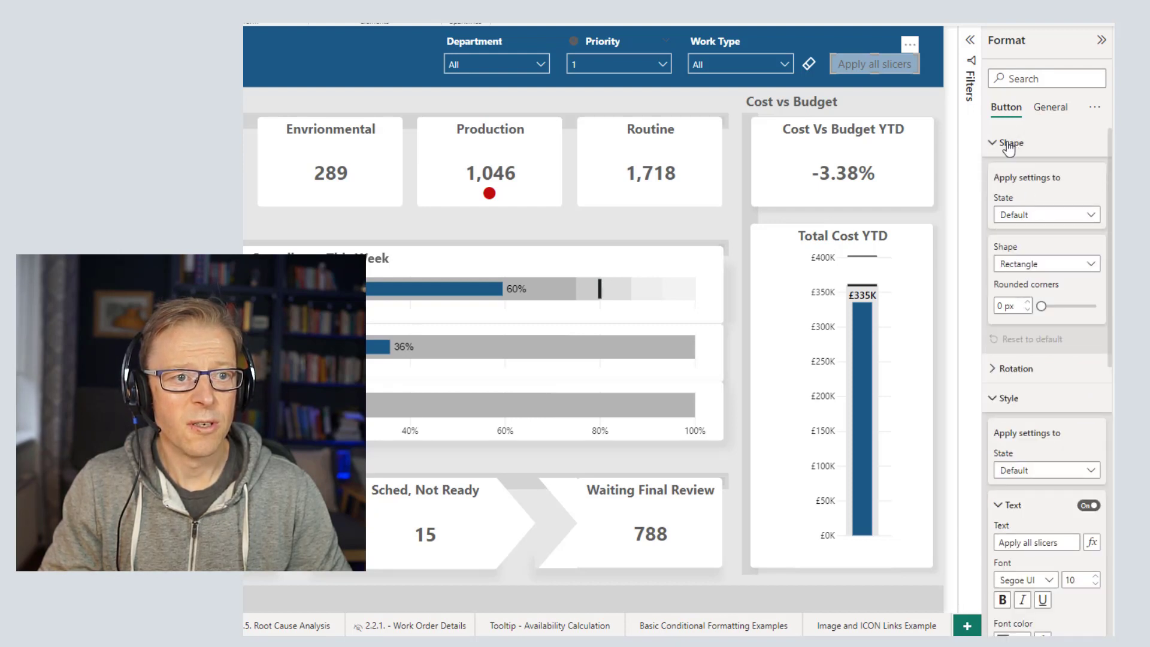
pyautogui.click(1010, 146)
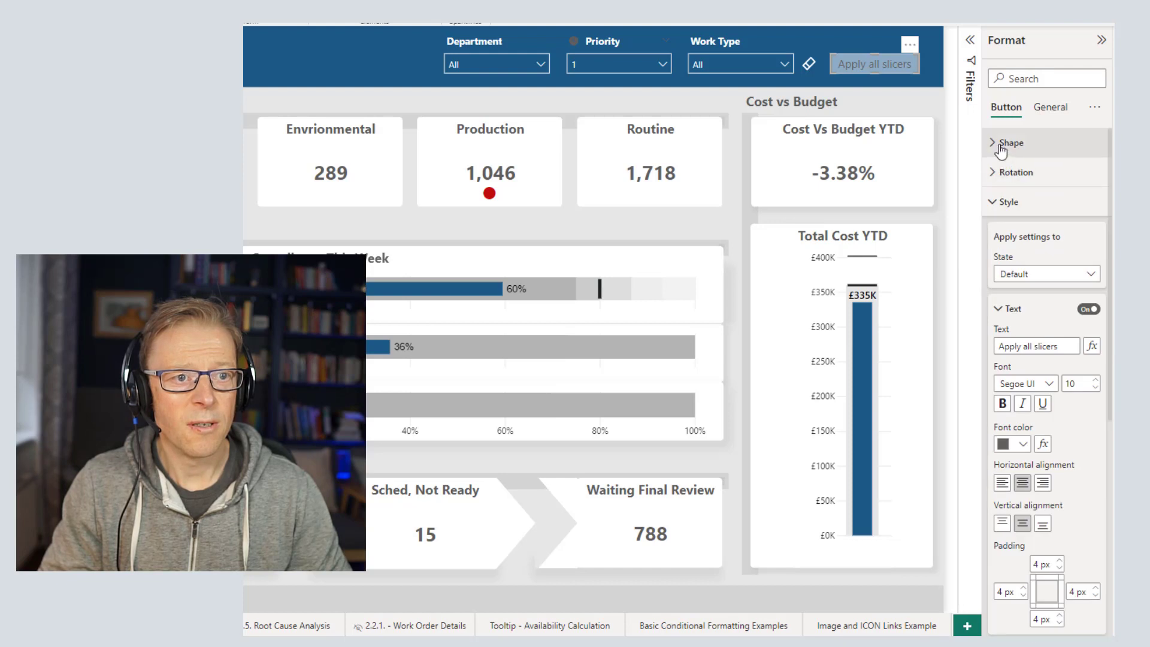
pyautogui.click(1000, 148)
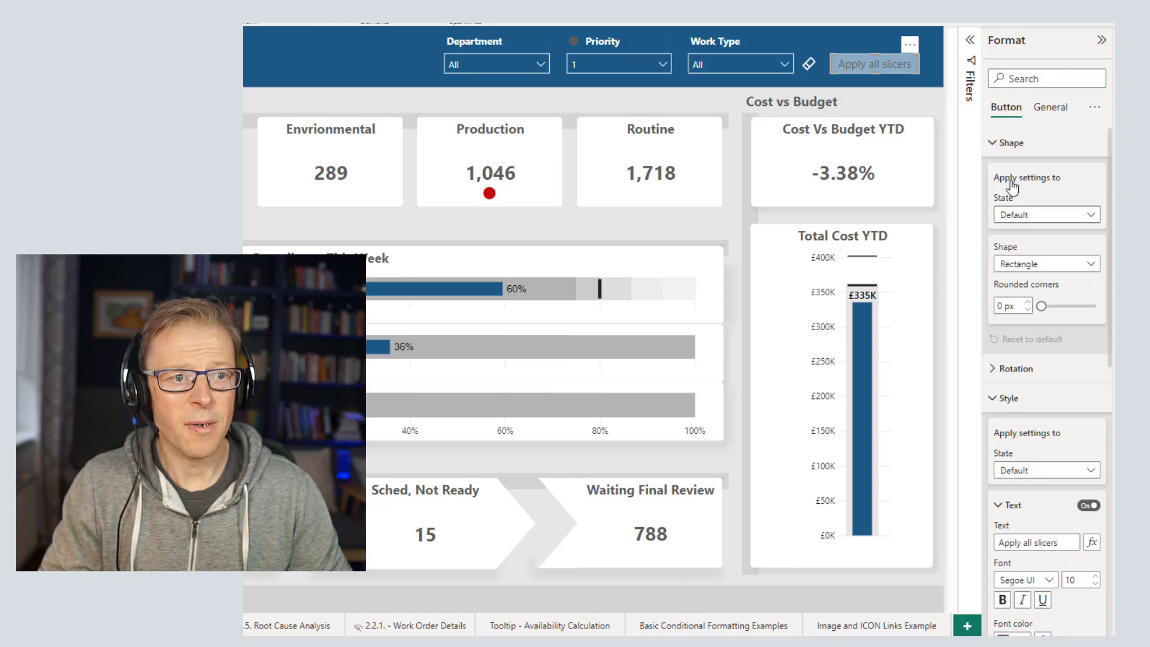
pyautogui.click(1021, 266)
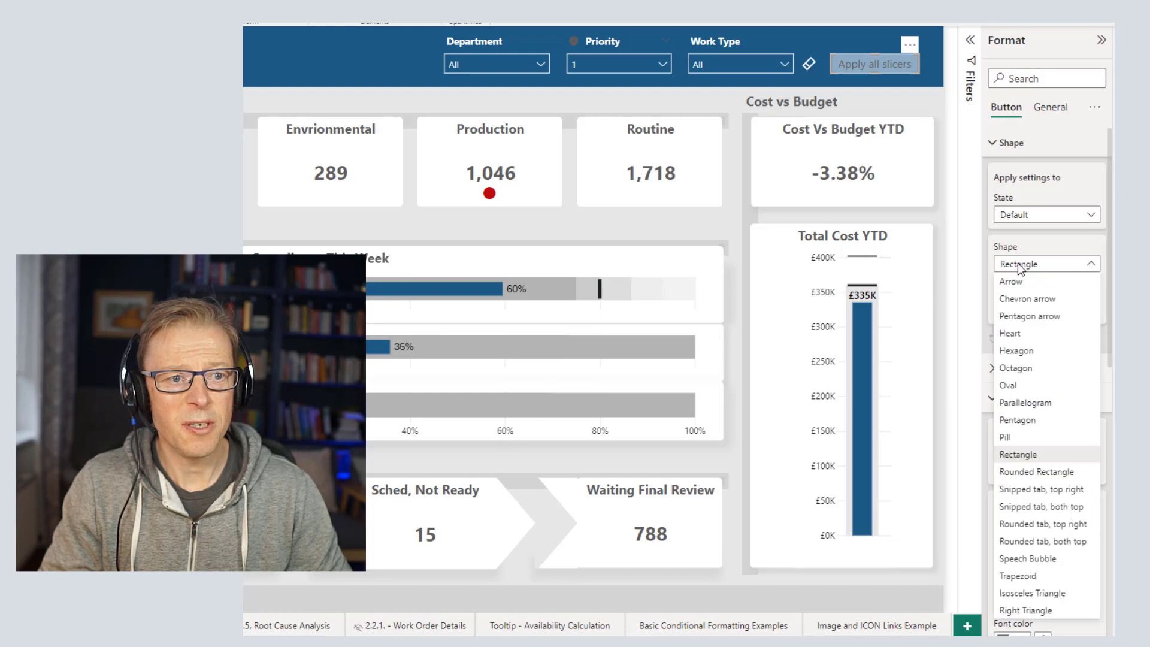
pyautogui.click(1042, 478)
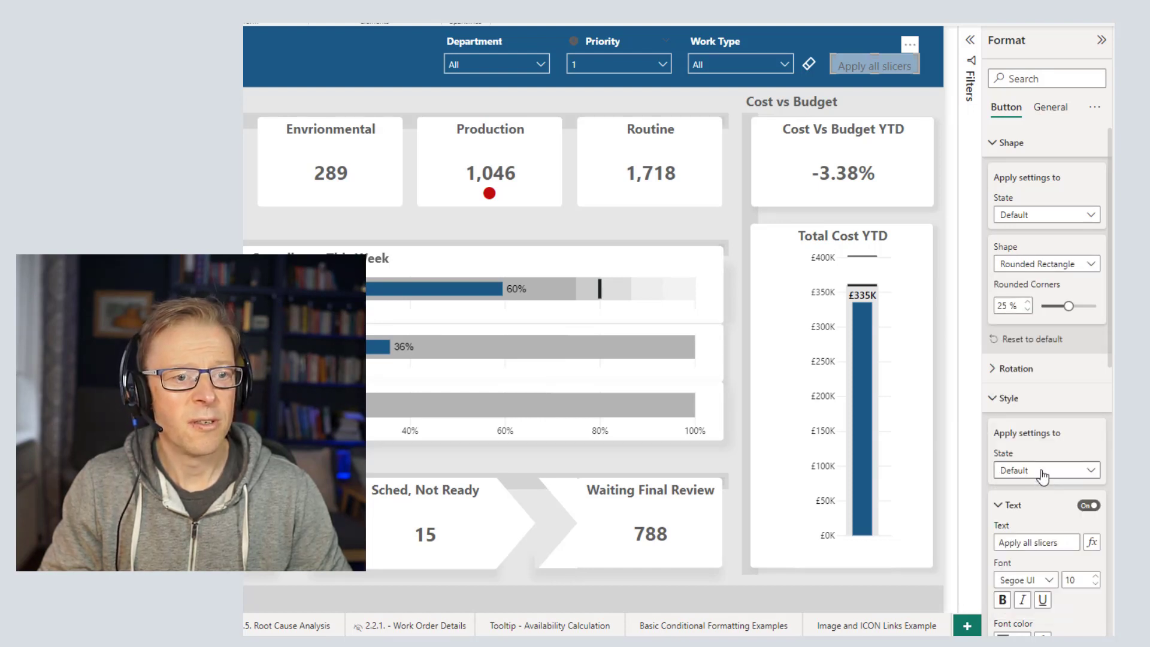
pyautogui.click(1010, 143)
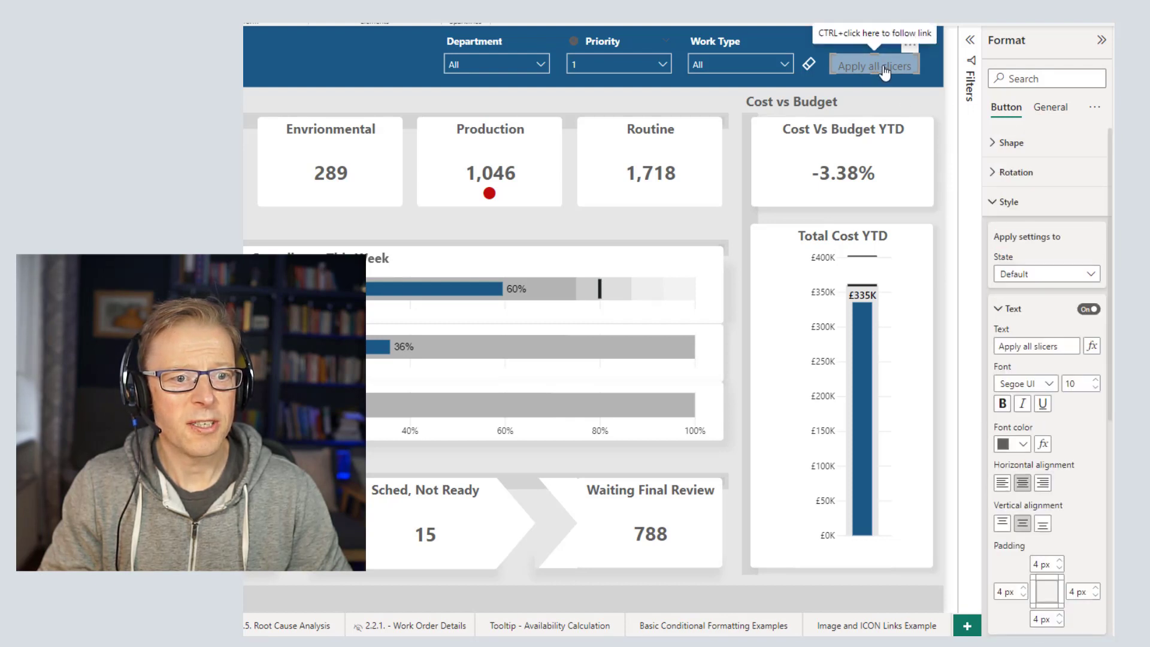
# - Set the caption text to size 8, left alignment and a near-black font colour
pyautogui.click(1095, 388)
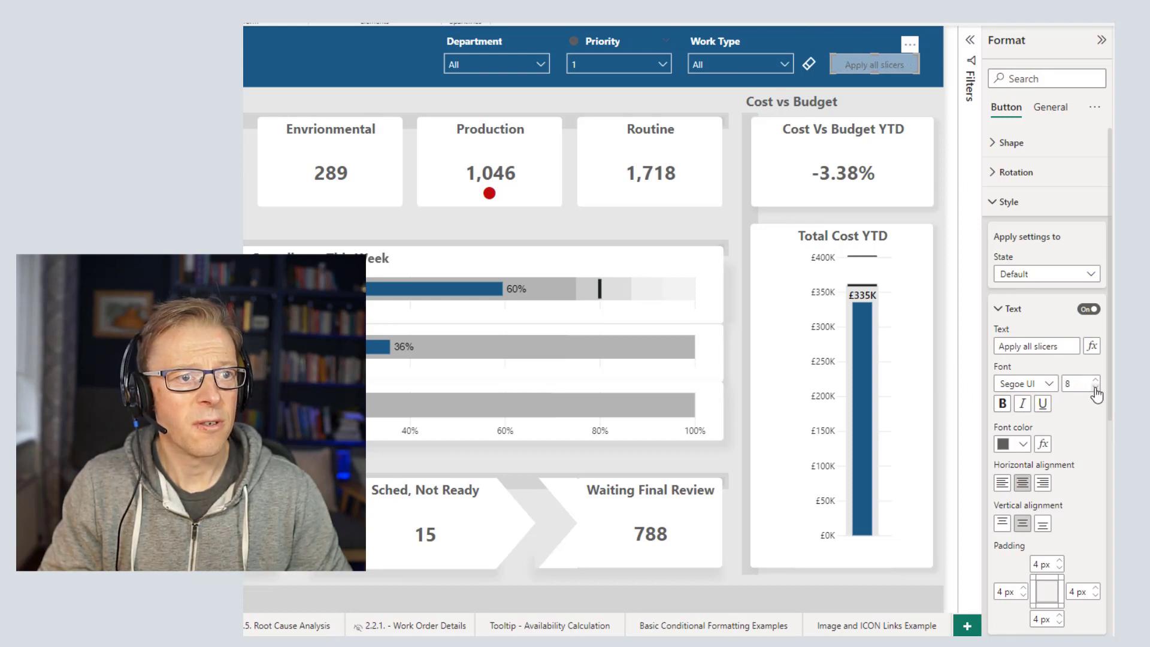
pyautogui.click(1004, 486)
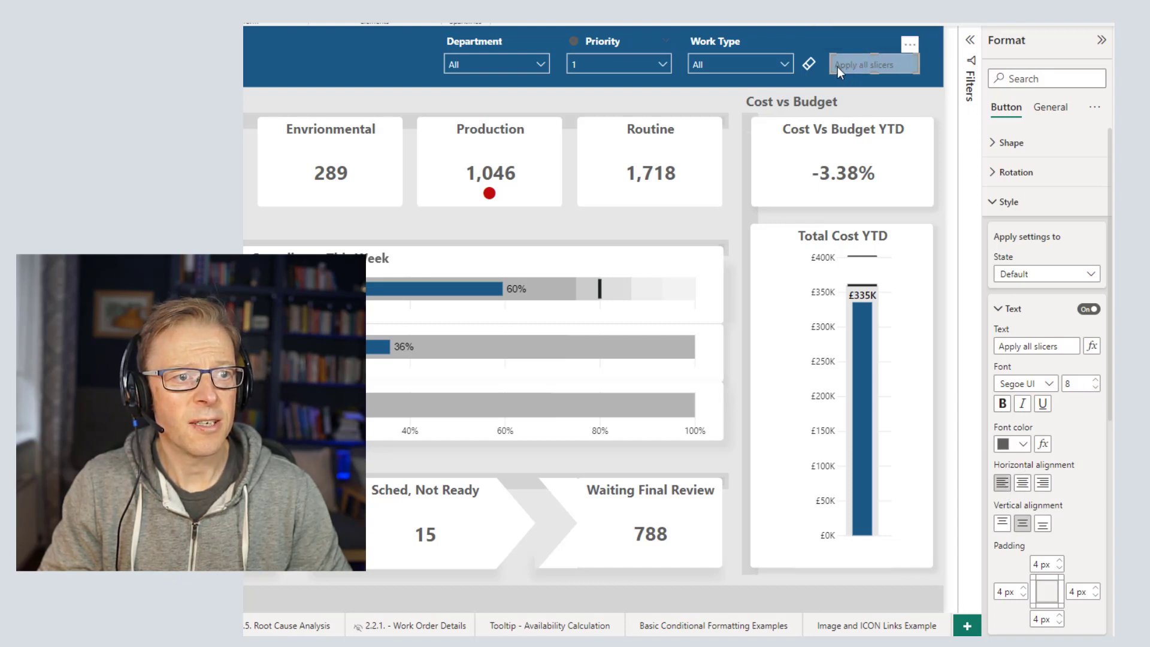
pyautogui.scroll(-1, 1084, 454)
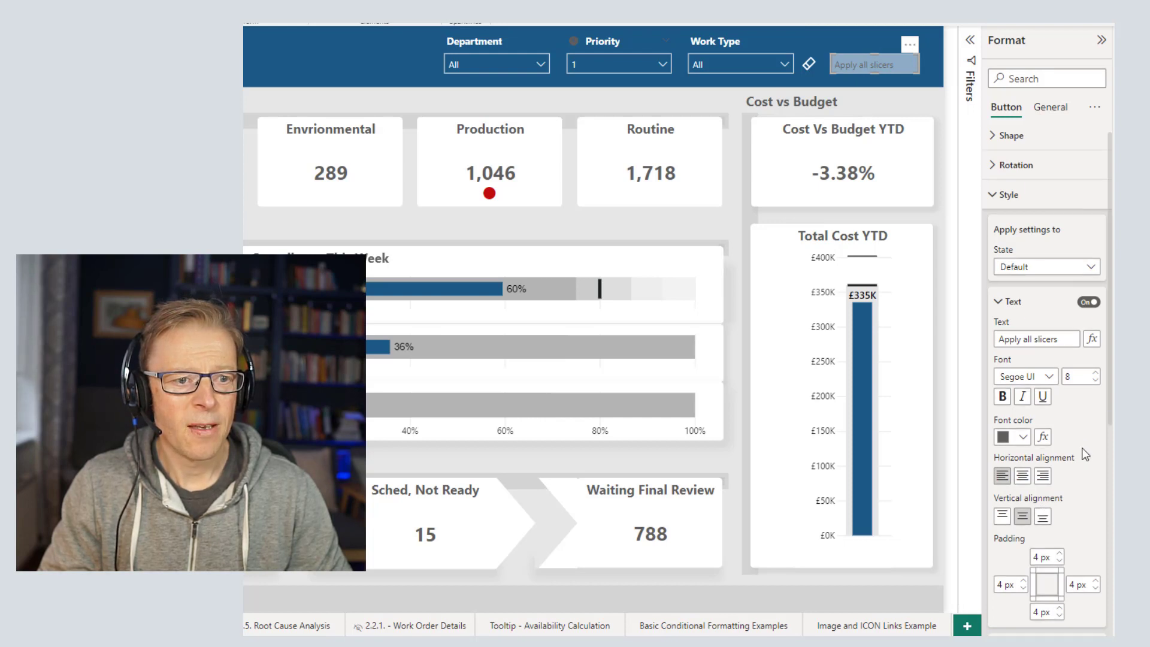
pyautogui.scroll(-2, 1084, 454)
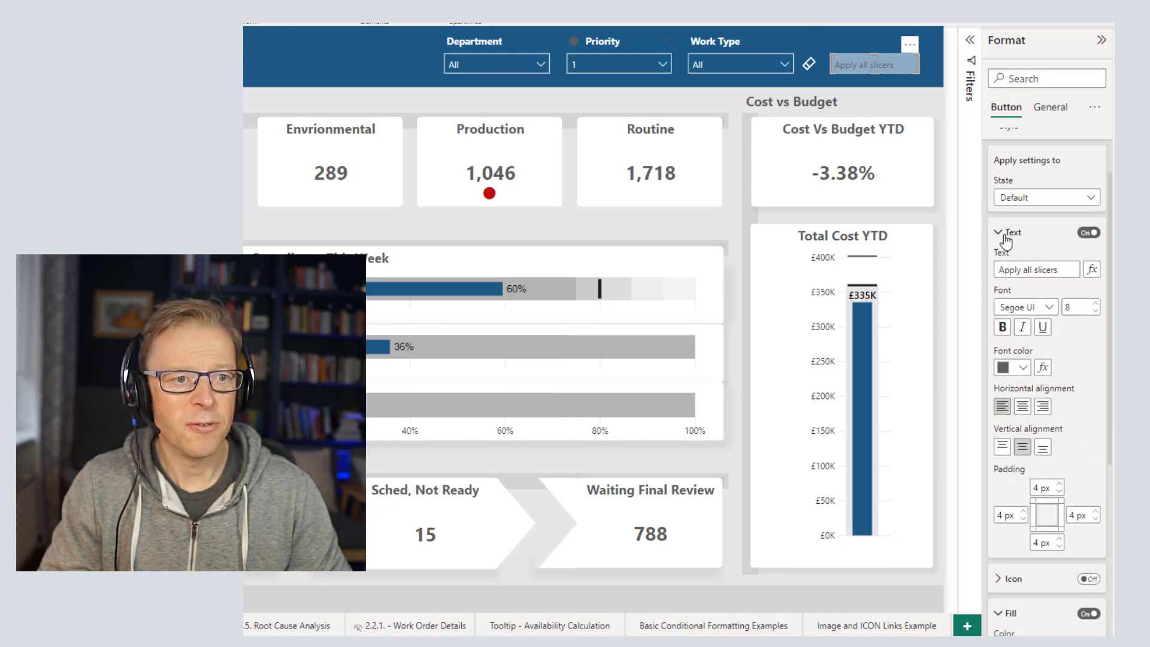
pyautogui.scroll(1, 1027, 379)
pyautogui.click(1024, 378)
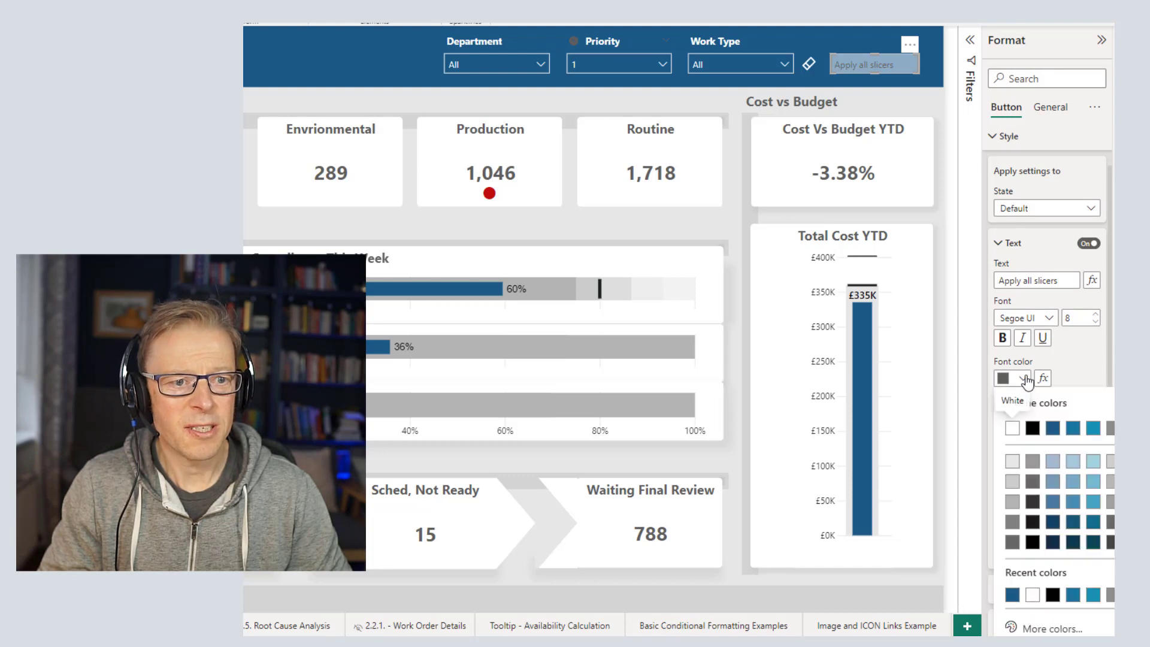
pyautogui.click(1033, 522)
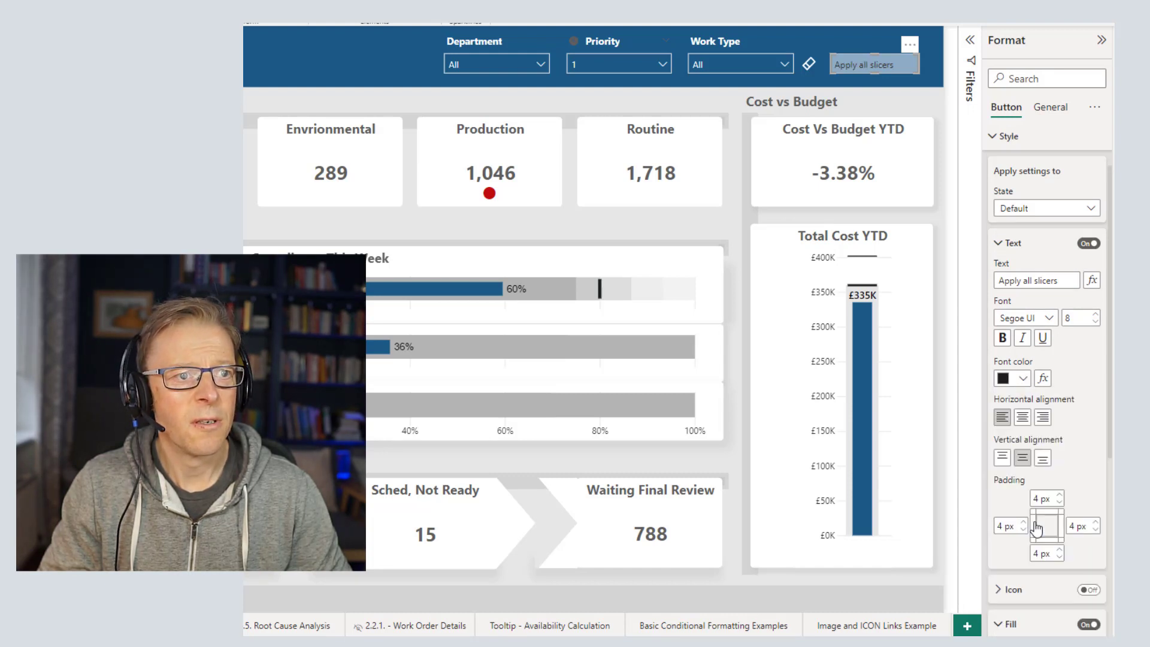
pyautogui.click(998, 244)
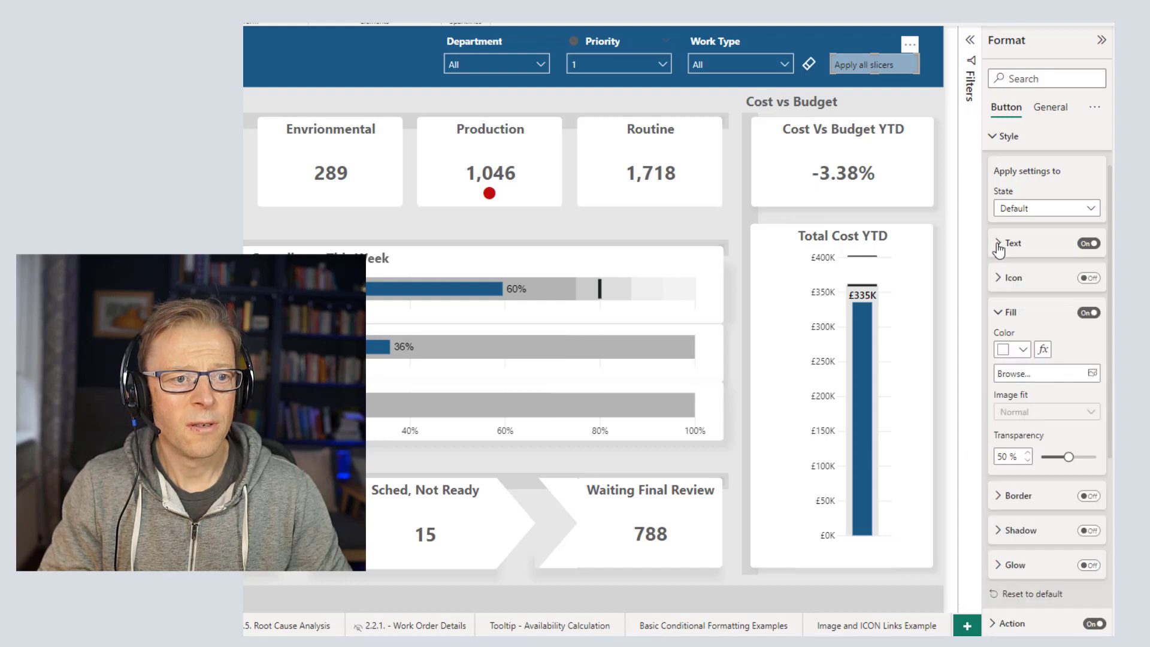
# - Turn the button icon on, set its type to Custom and load the funnel PNG
pyautogui.click(1001, 283)
pyautogui.click(1089, 279)
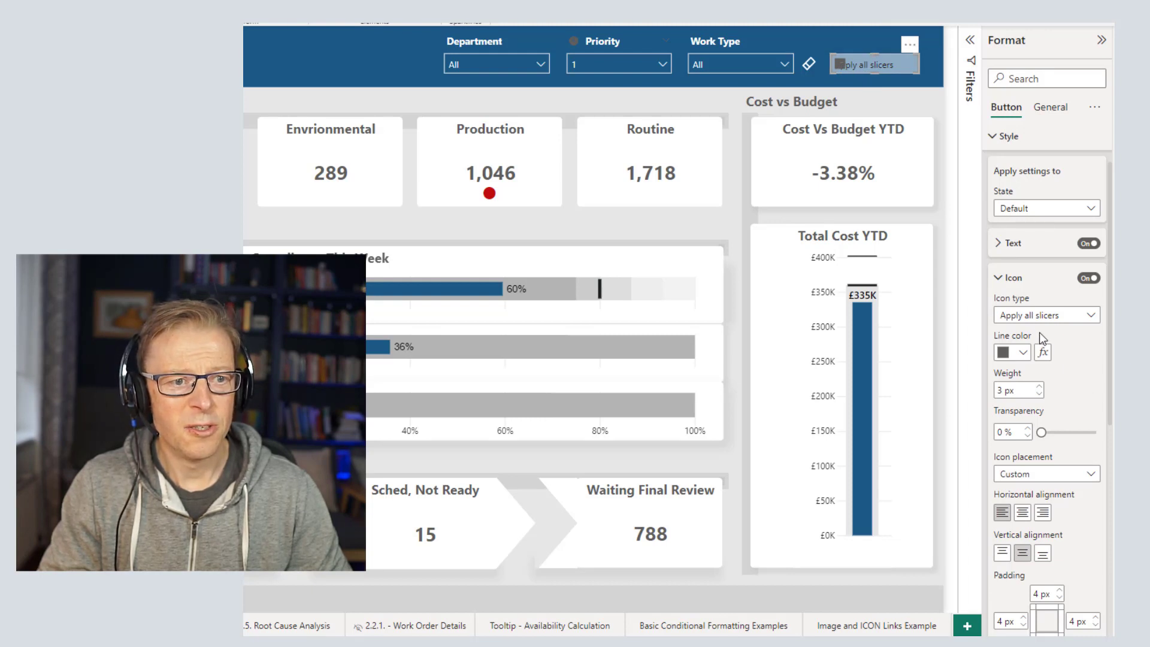
pyautogui.click(1046, 316)
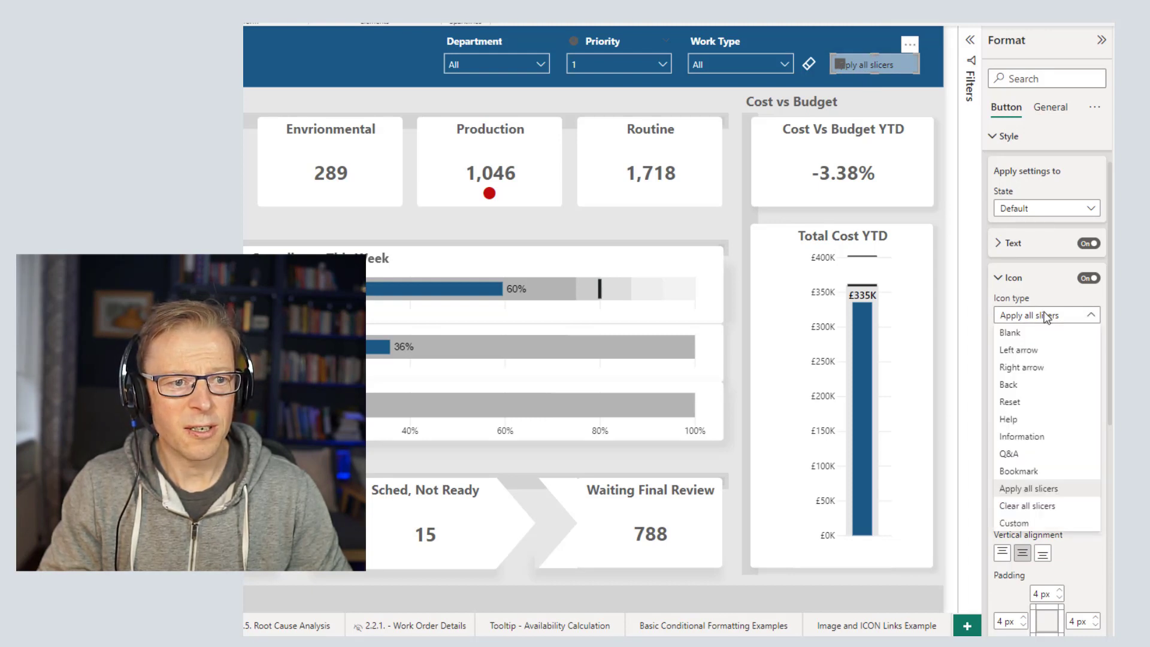
pyautogui.click(1035, 530)
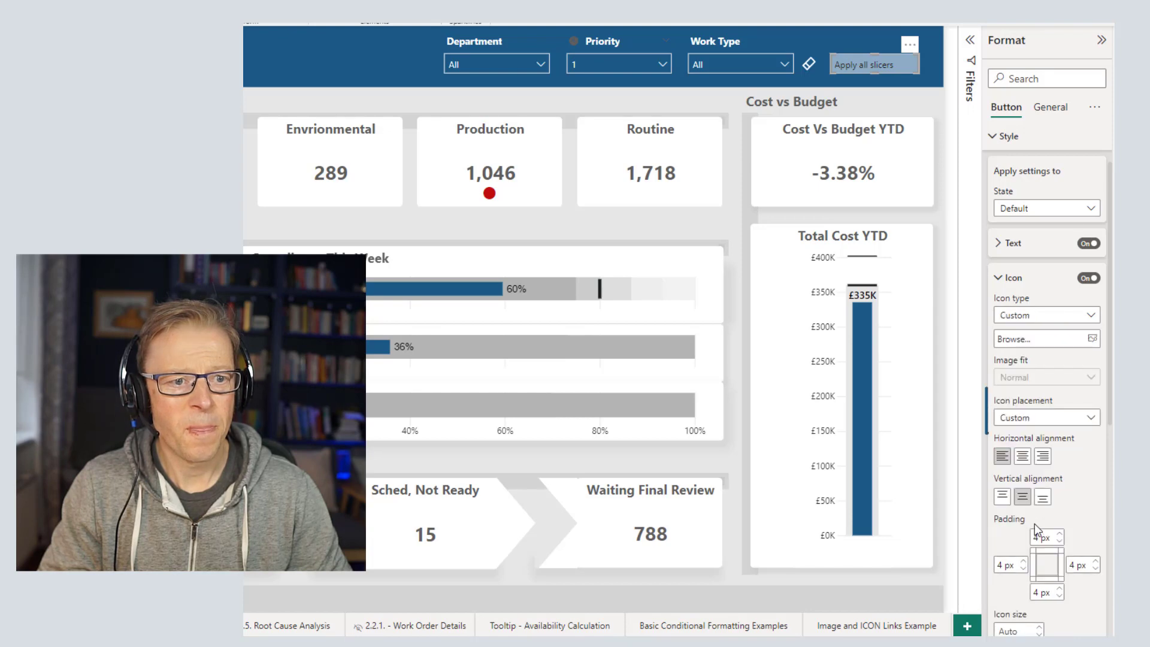
pyautogui.click(1031, 345)
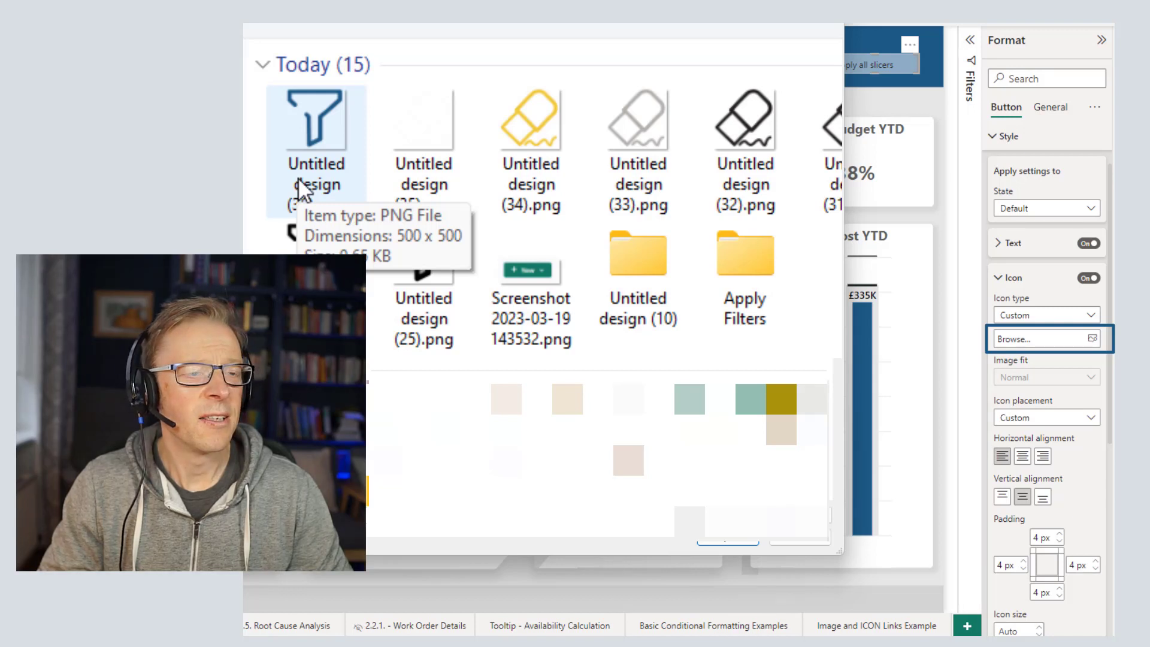
pyautogui.doubleClick(301, 187)
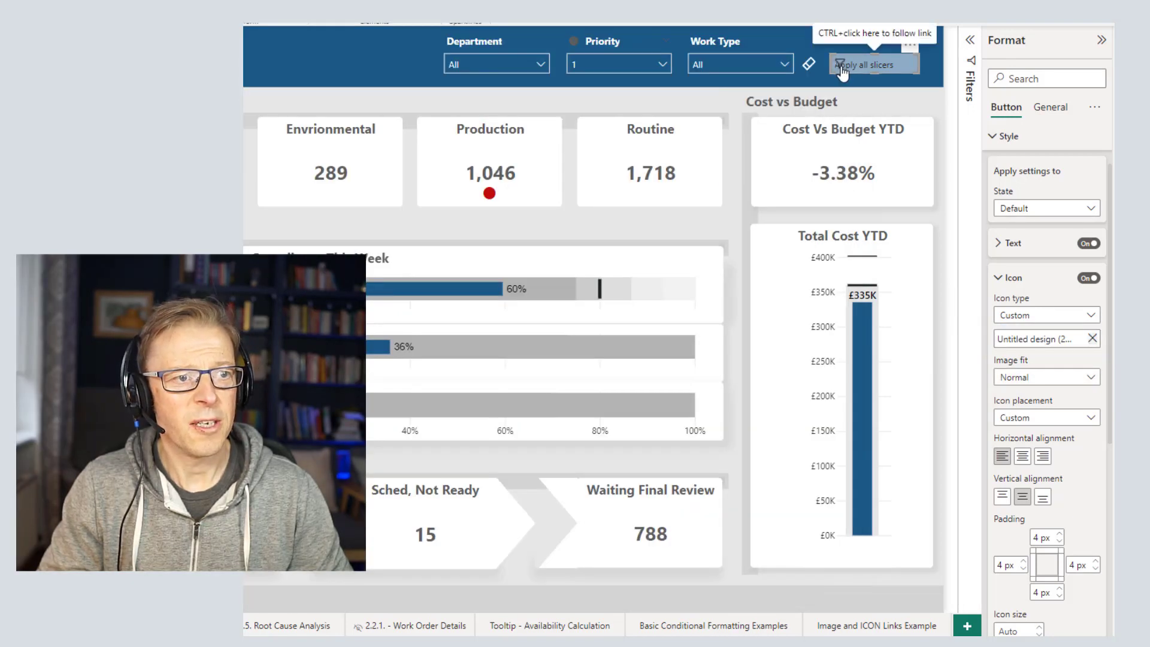
# - Raise the caption's left padding to just over 20 px
pyautogui.click(875, 54)
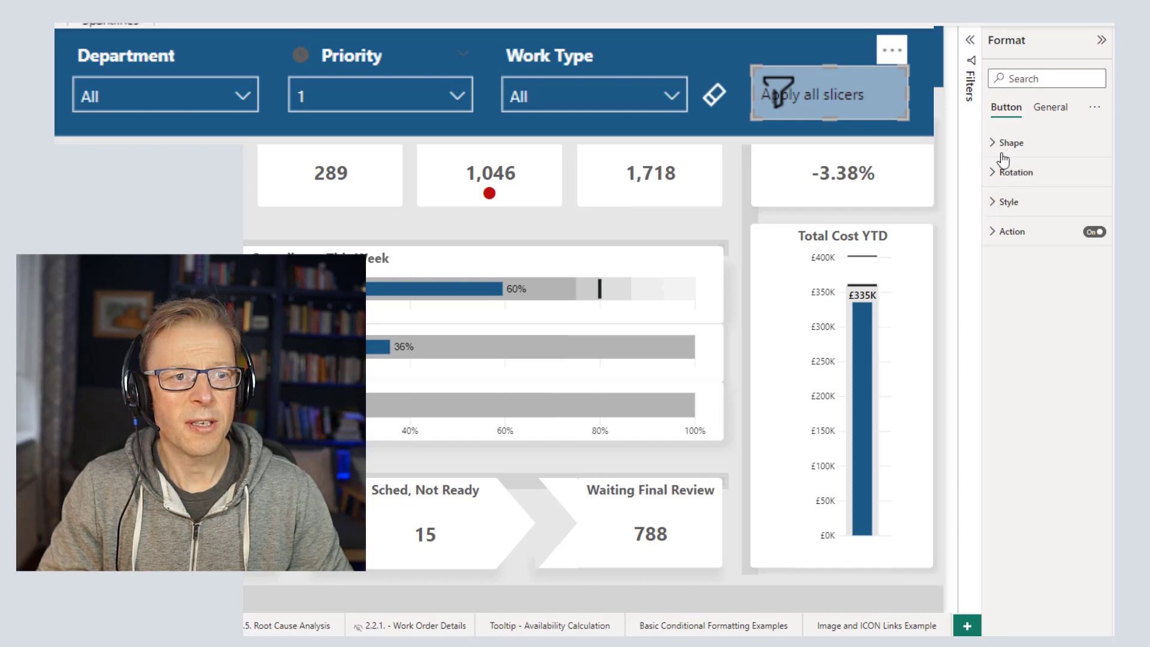
pyautogui.click(1008, 204)
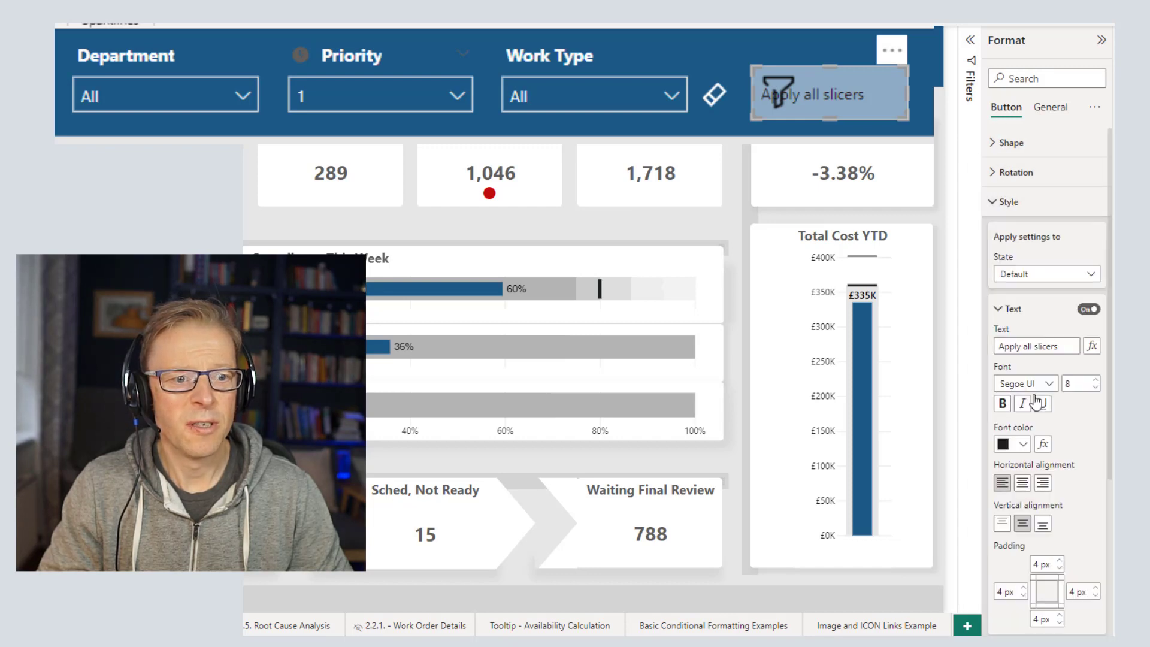
pyautogui.scroll(-1, 1014, 333)
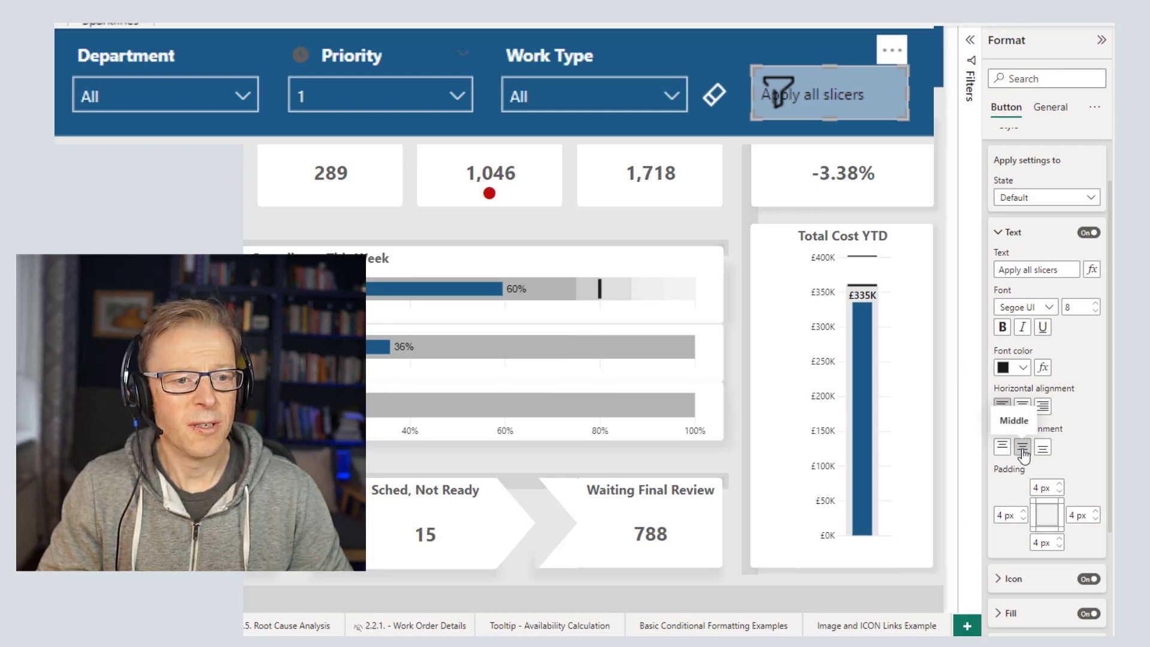
pyautogui.doubleClick(1003, 515)
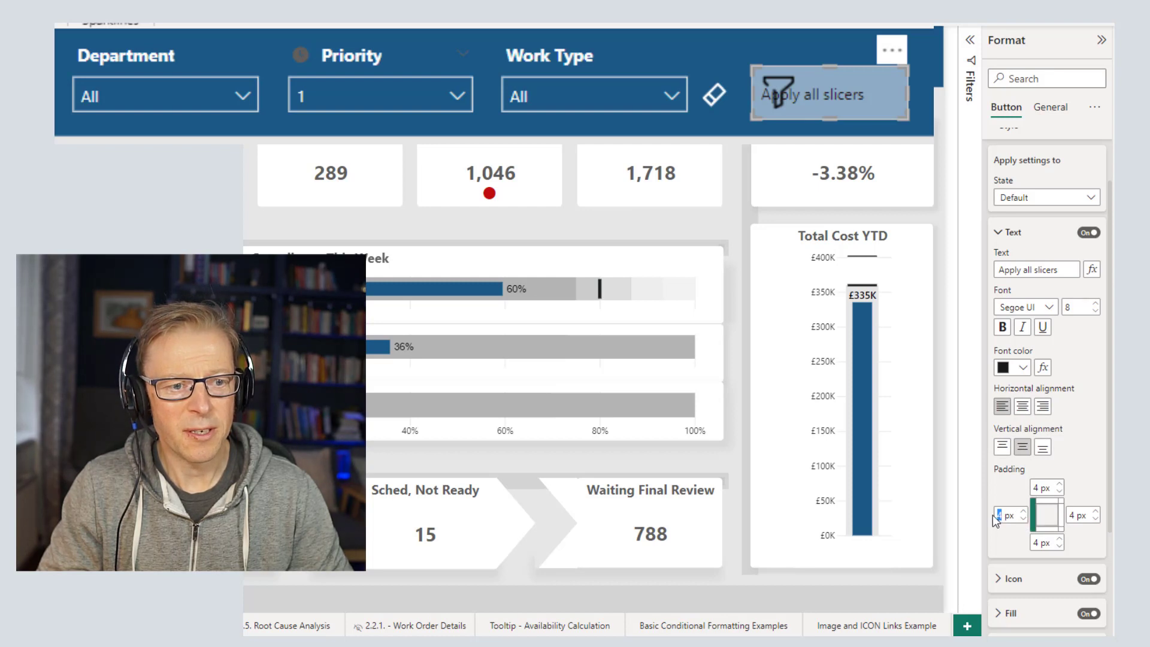
pyautogui.write('20')
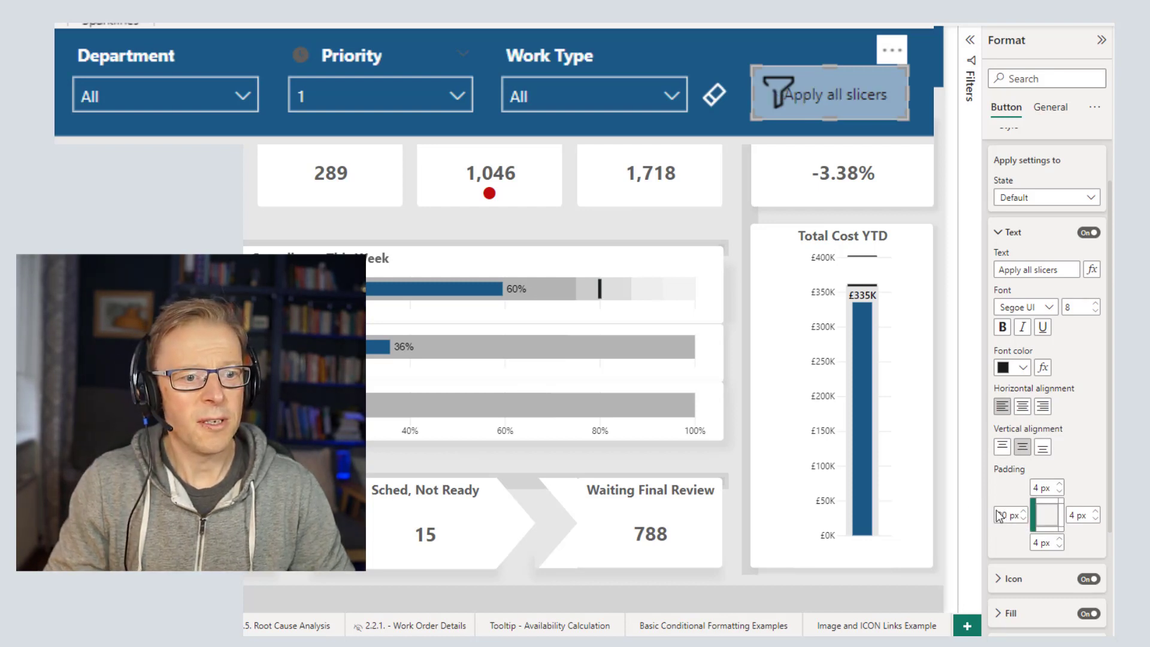
pyautogui.click(1024, 512)
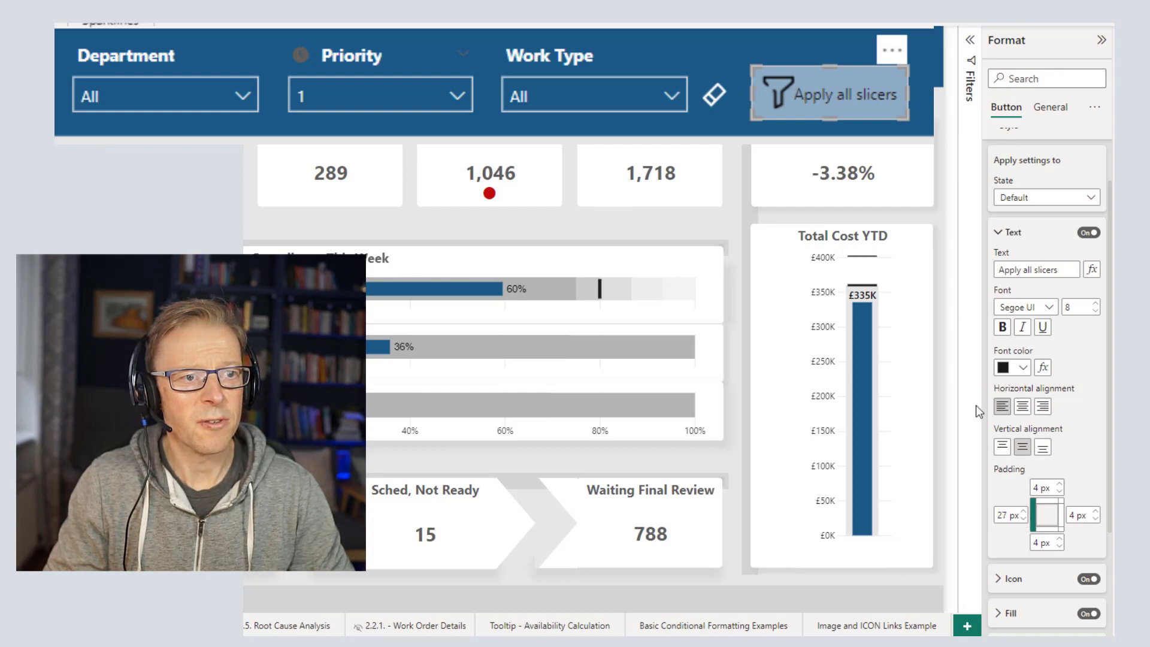
# - Change the caption to 'Apply slicers', set left padding to 33 px and make it bold
pyautogui.doubleClick(1027, 269)
pyautogui.press('BackSpace')
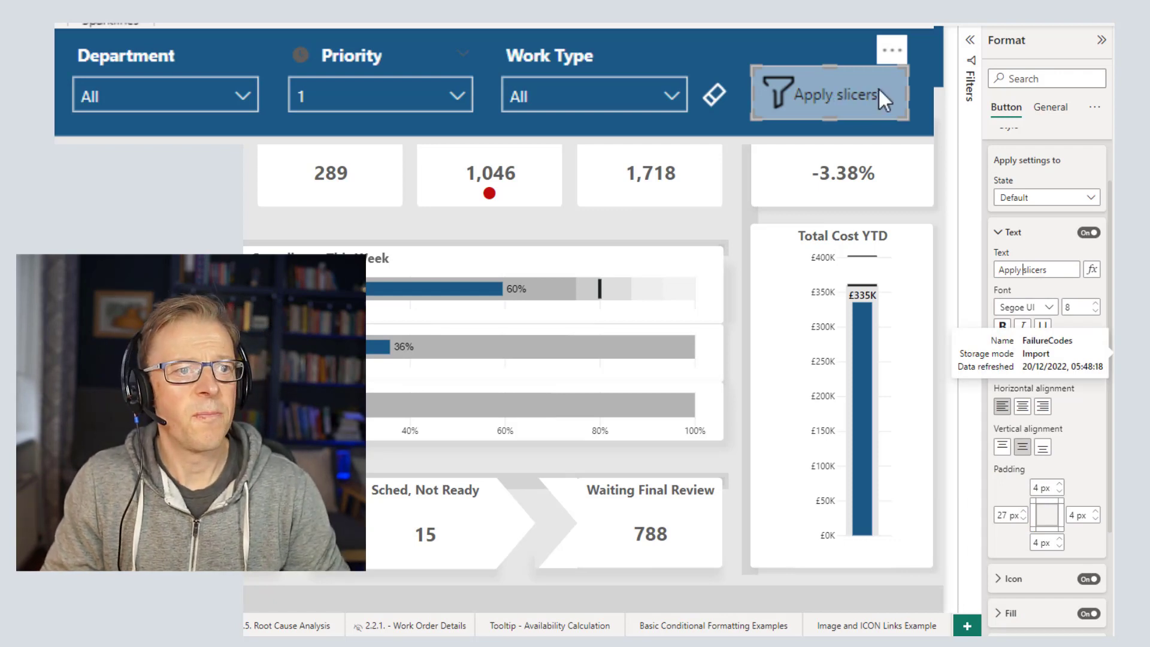
pyautogui.click(1024, 510)
pyautogui.click(1024, 511)
pyautogui.click(1025, 511)
pyautogui.click(1025, 510)
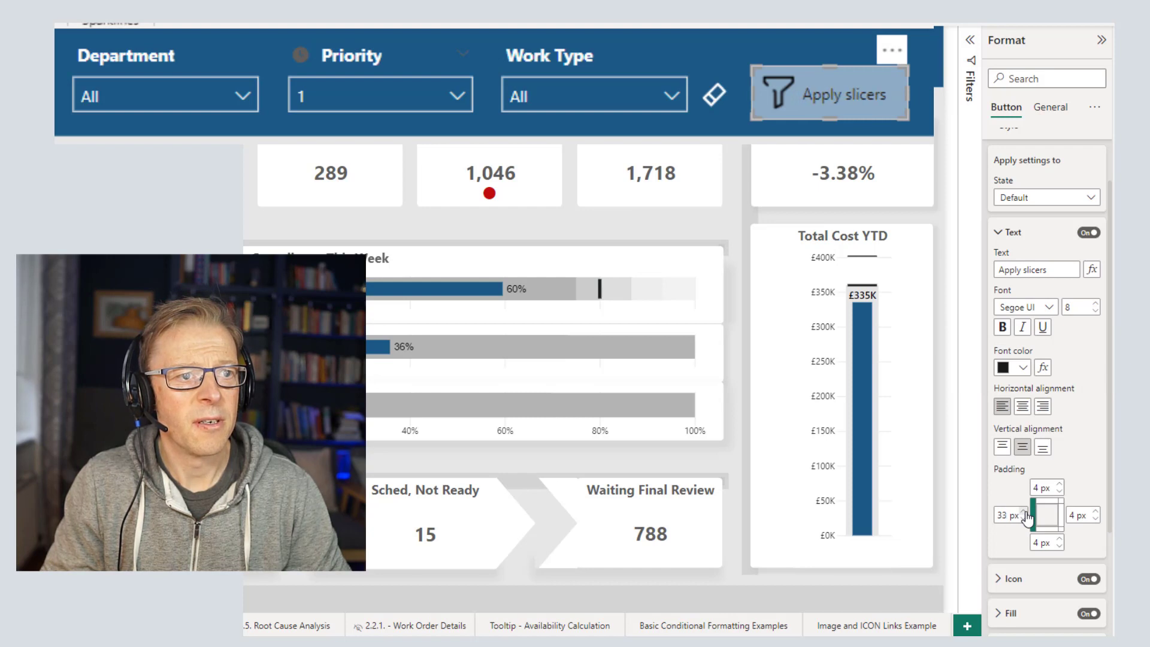
pyautogui.click(1003, 327)
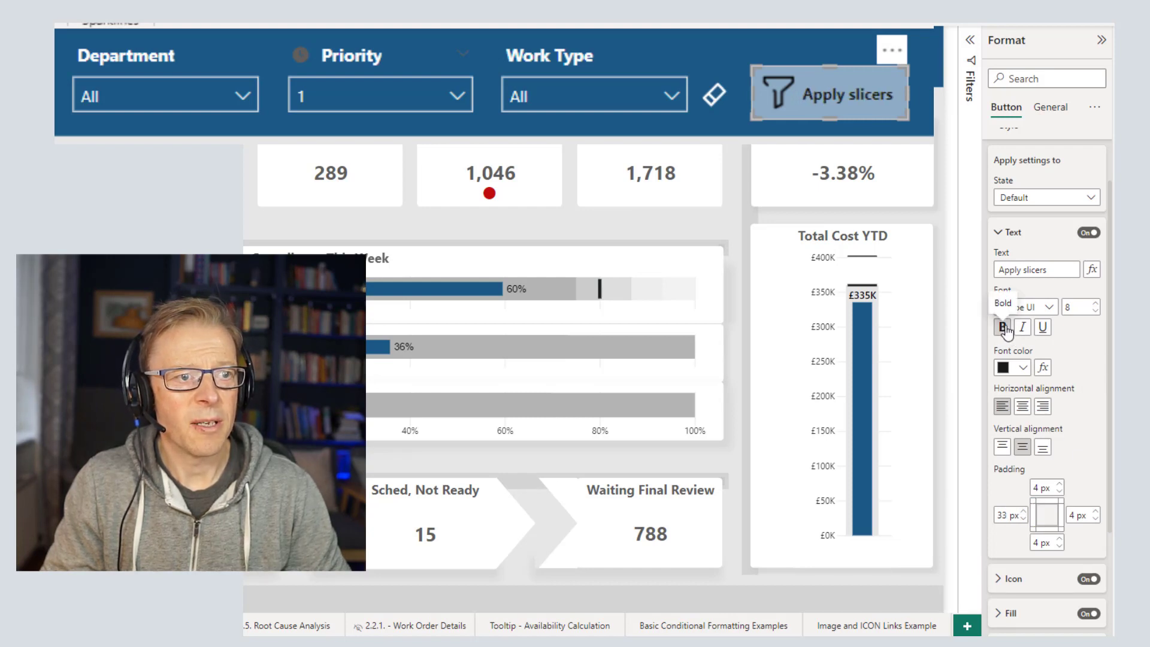
pyautogui.scroll(-2, 1034, 341)
pyautogui.scroll(-1, 1030, 360)
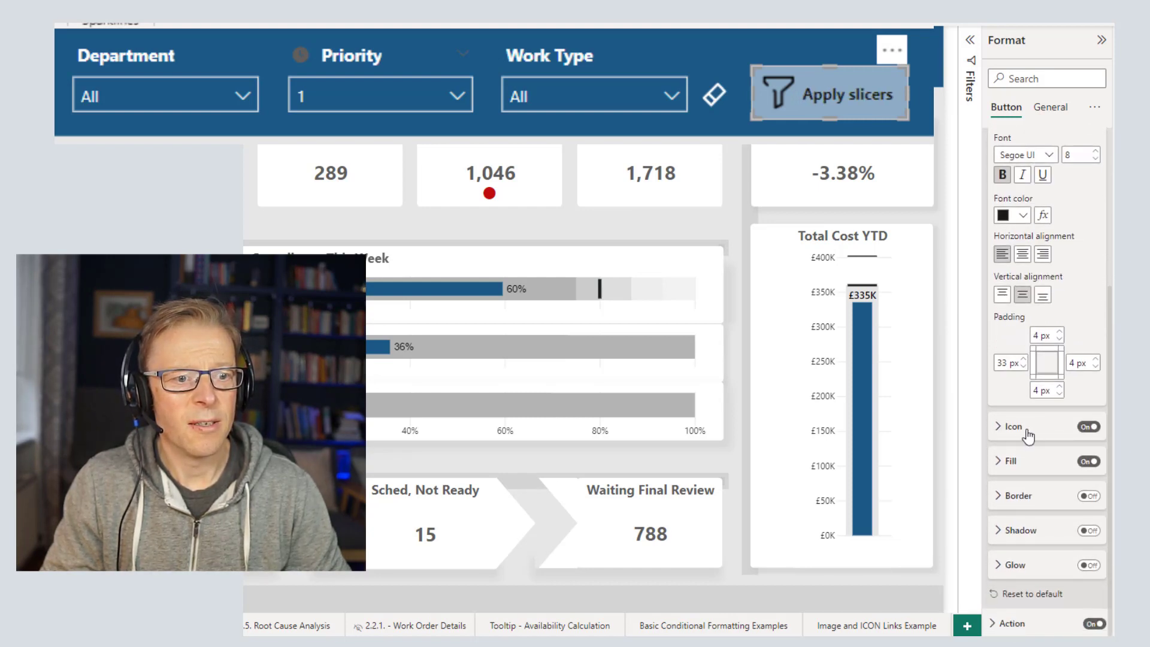
# - Set the funnel icon size to 17
pyautogui.click(1012, 426)
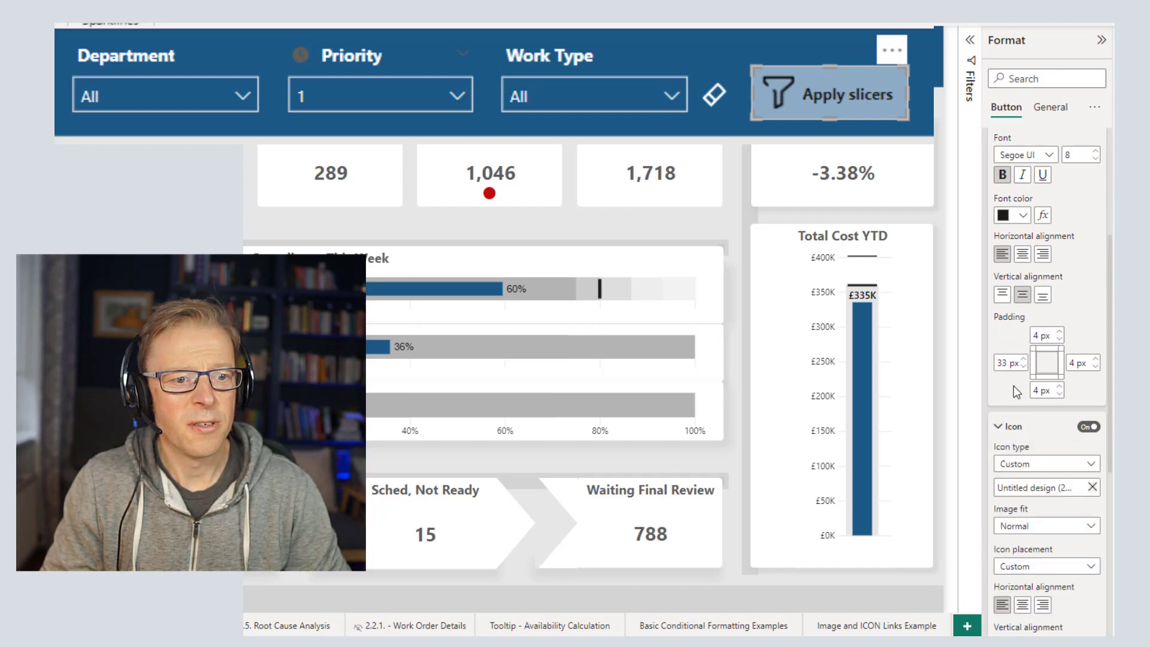
pyautogui.scroll(-3, 1013, 386)
pyautogui.scroll(-1, 1014, 387)
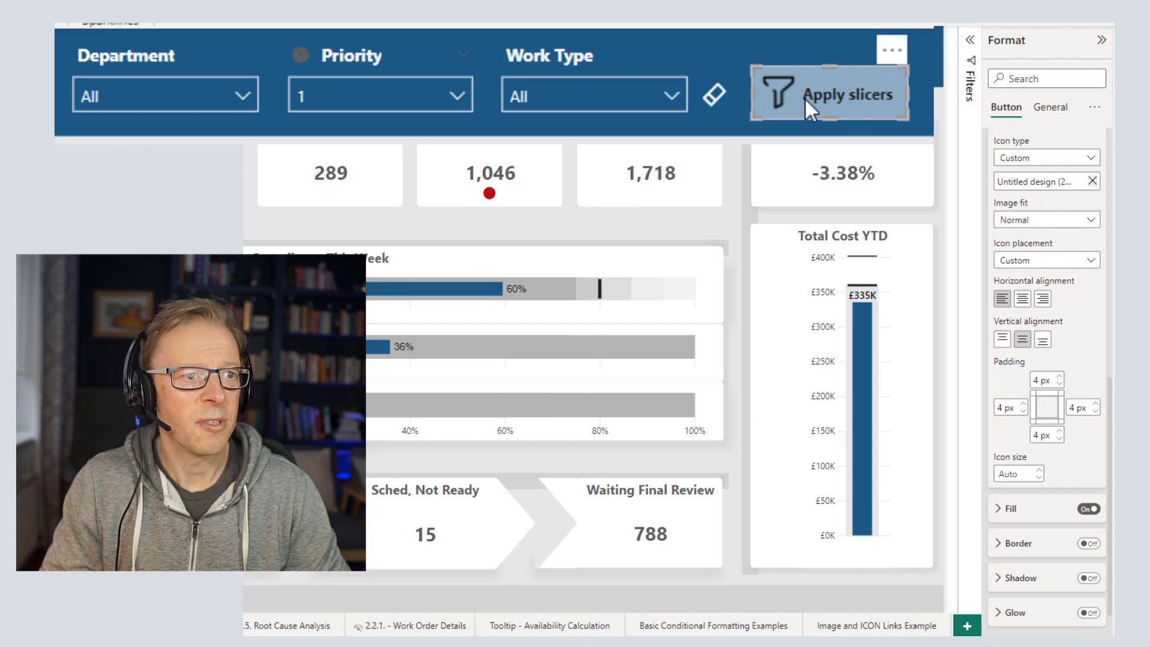
pyautogui.click(1010, 473)
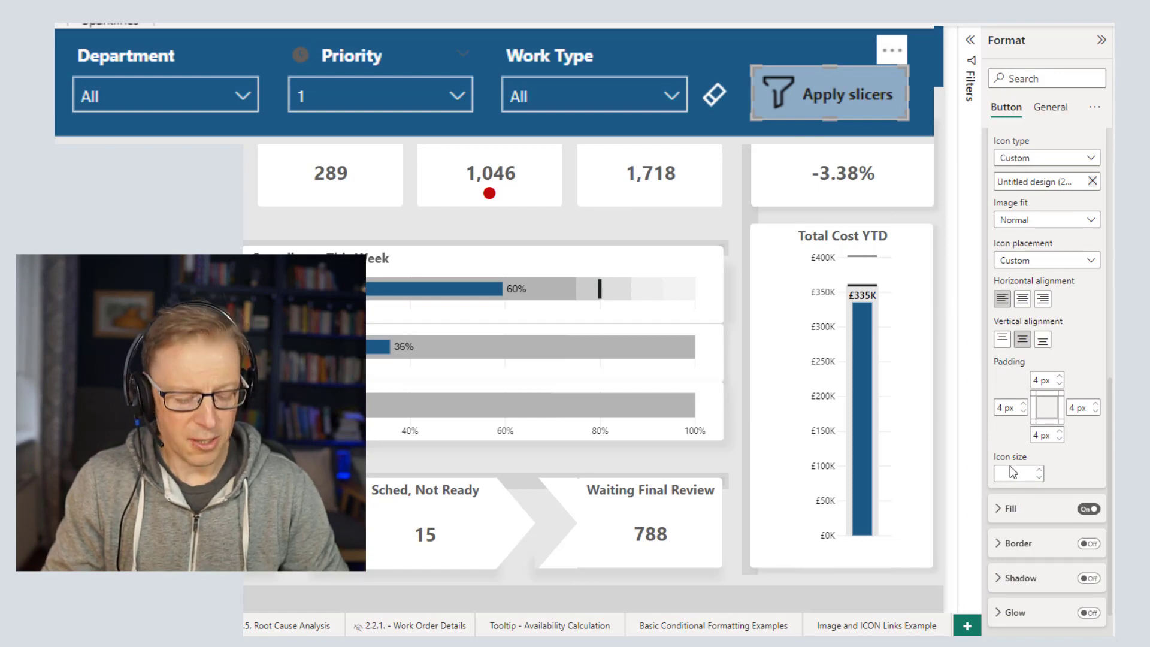
pyautogui.write('10')
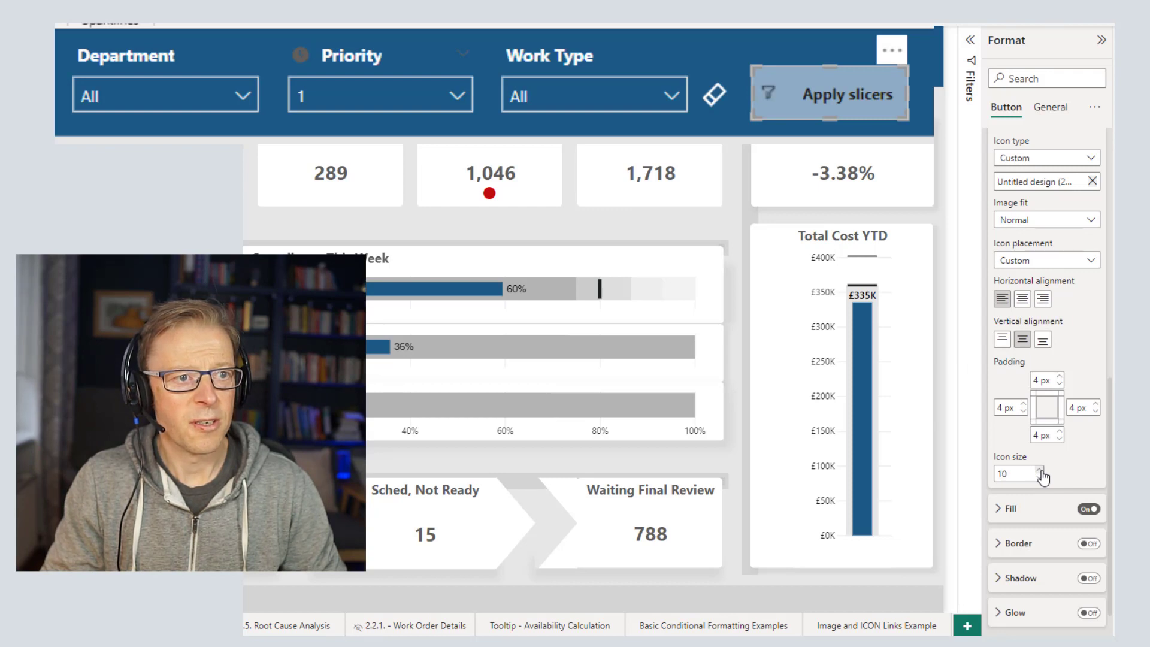
pyautogui.click(1040, 470)
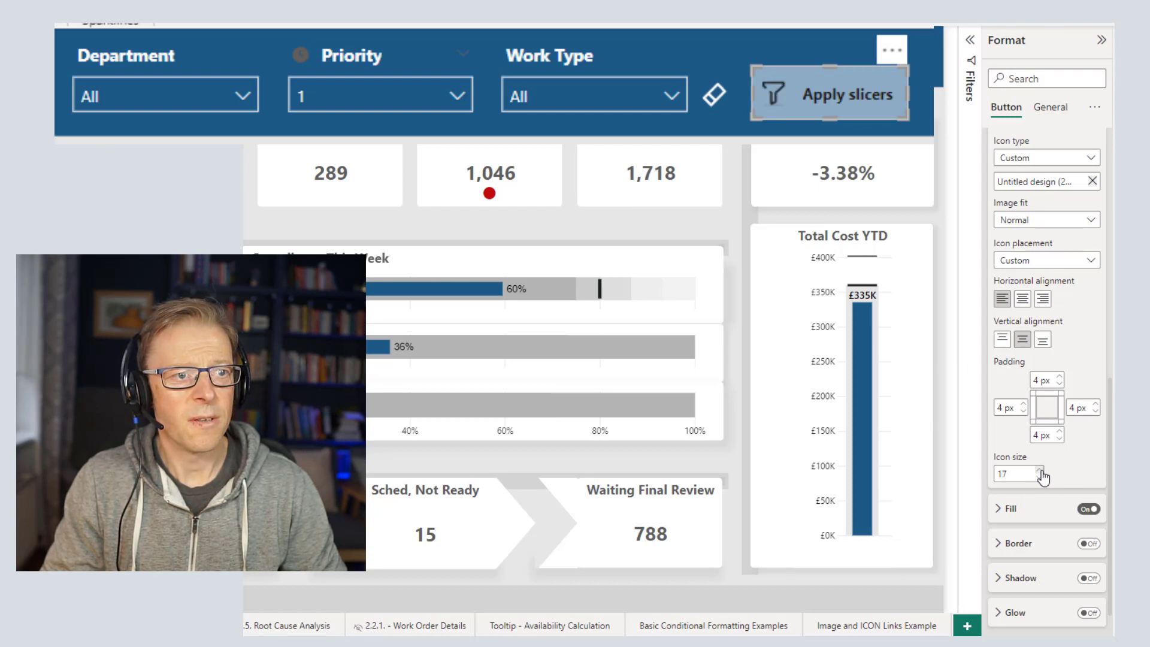
pyautogui.click(1040, 471)
pyautogui.click(1040, 477)
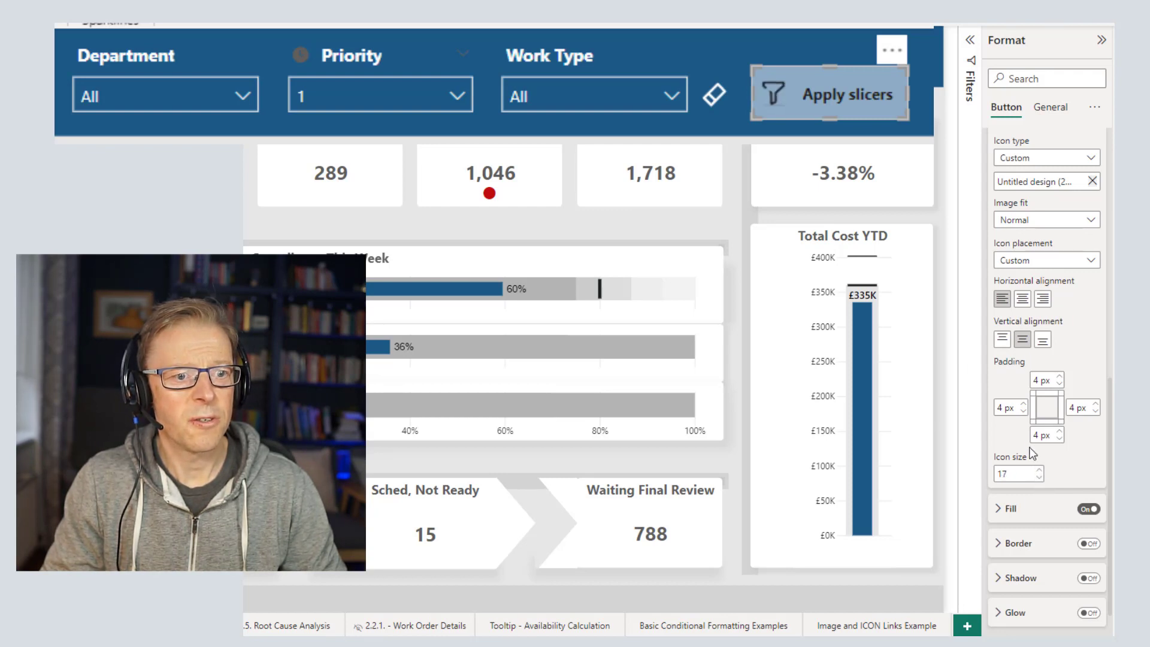
# - Lower the caption's left padding to 28 px and make the button shorter
pyautogui.scroll(4, 1020, 197)
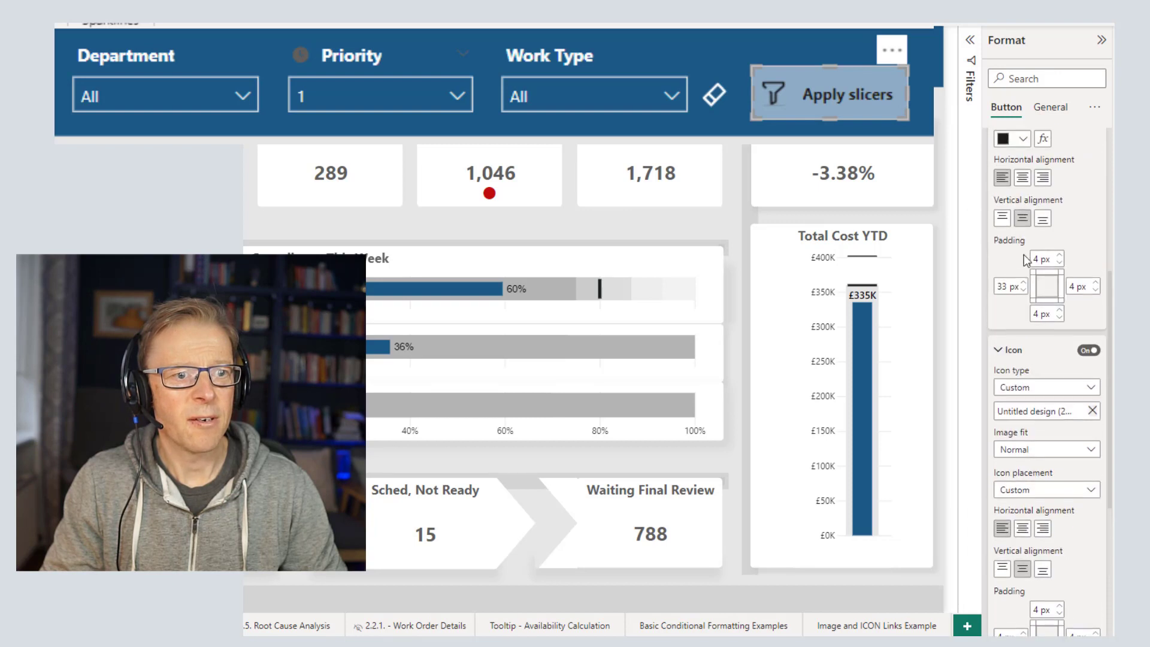
pyautogui.click(1024, 290)
pyautogui.click(1024, 290)
pyautogui.click(1025, 290)
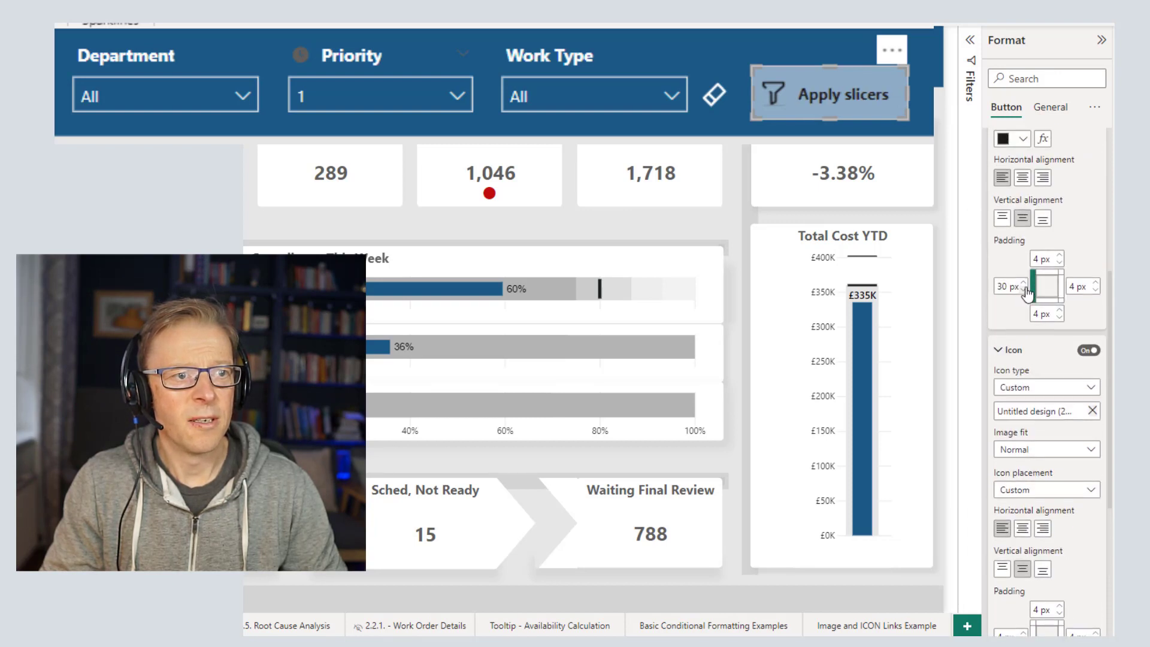
pyautogui.click(1024, 290)
pyautogui.click(1024, 289)
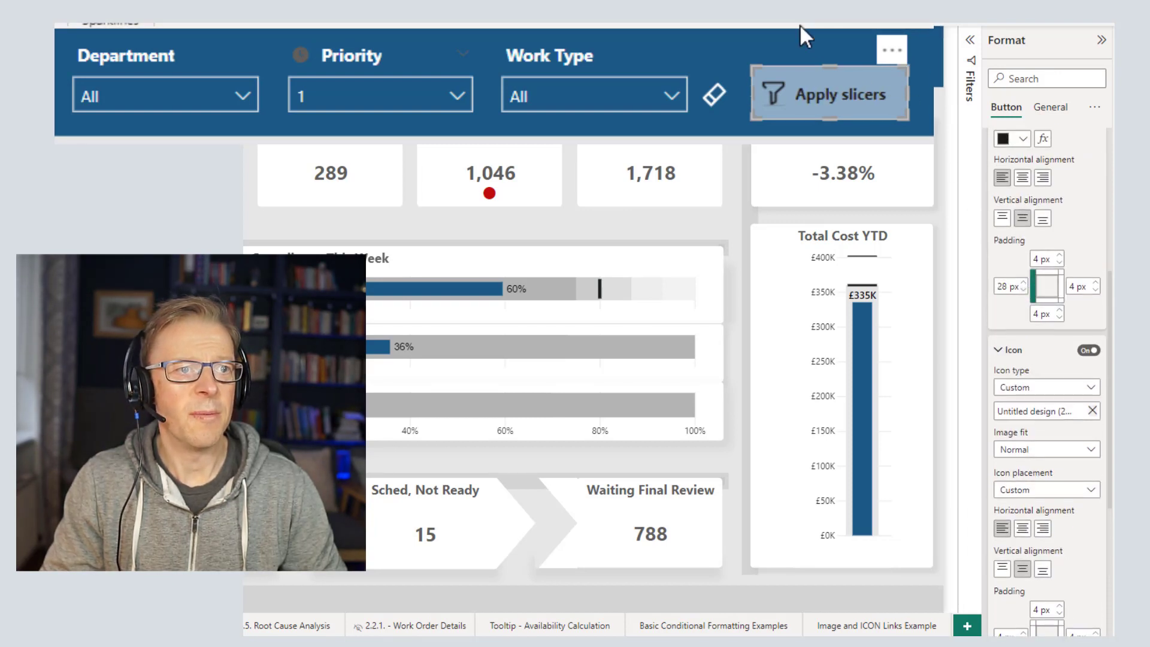
pyautogui.moveTo(833, 65); pyautogui.dragTo(832, 77)
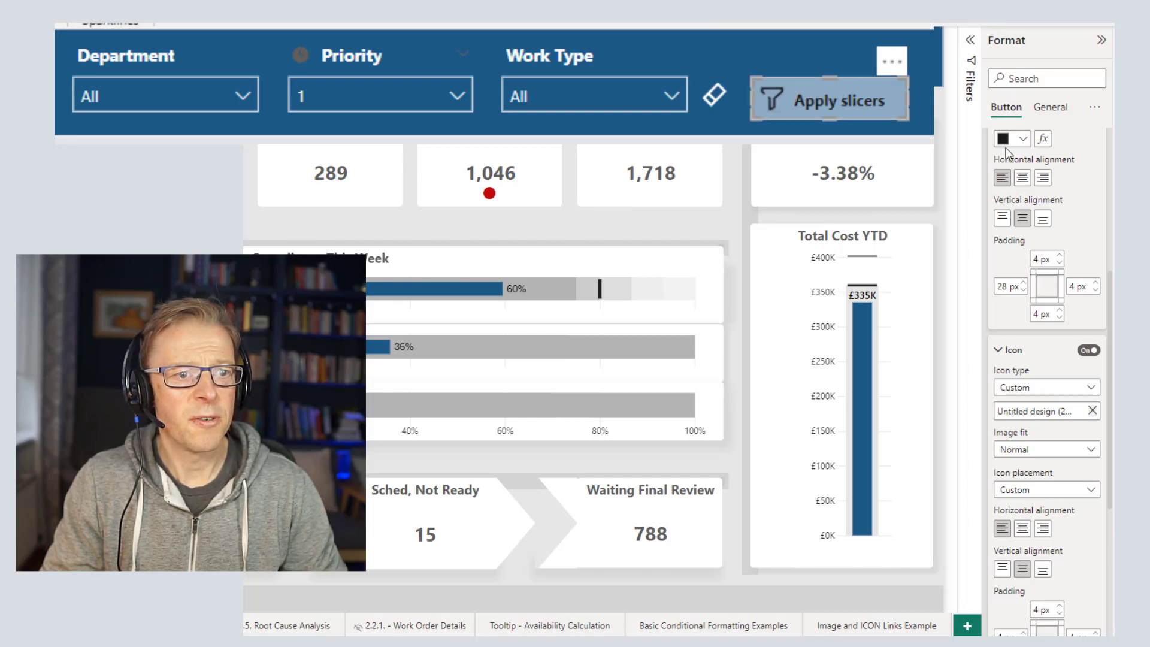
pyautogui.click(1001, 350)
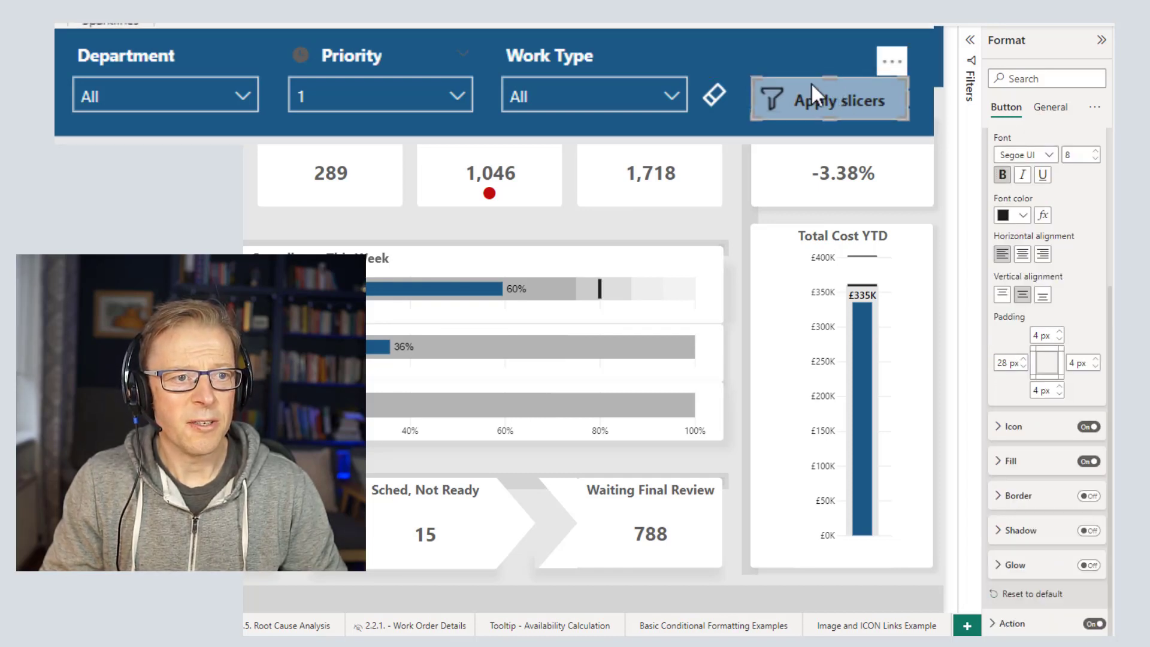
pyautogui.scroll(3, 1018, 216)
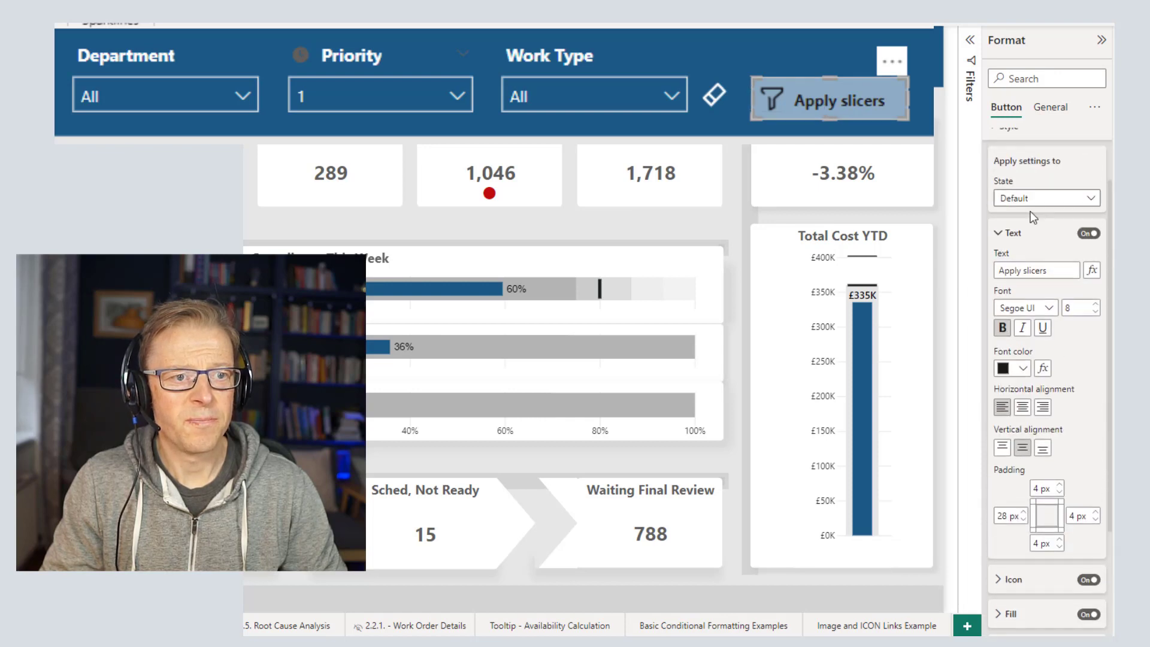
# - Fill the button with yellow #F1C83B at 0% transparency
pyautogui.click(997, 234)
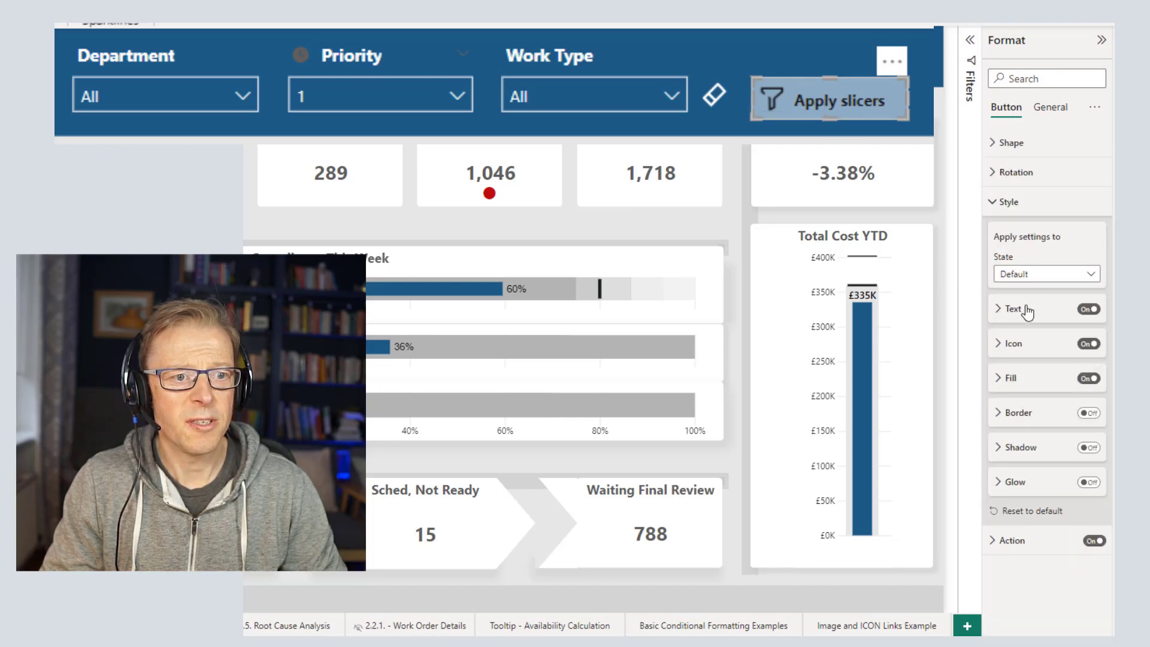
pyautogui.click(993, 204)
pyautogui.click(992, 204)
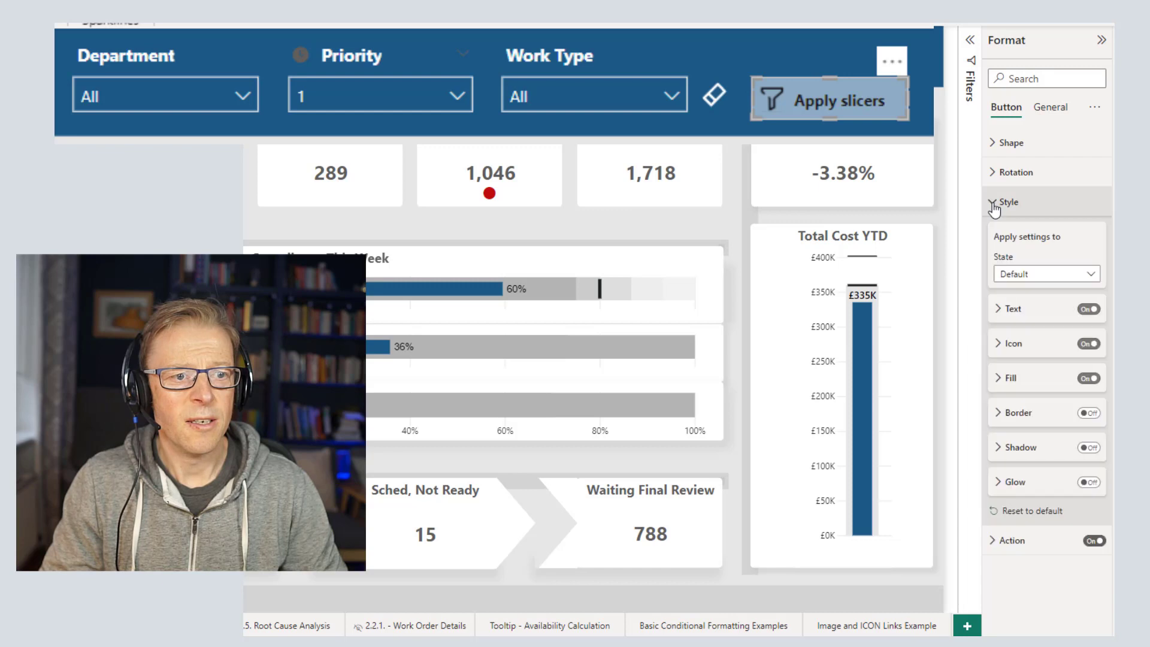
pyautogui.click(1011, 380)
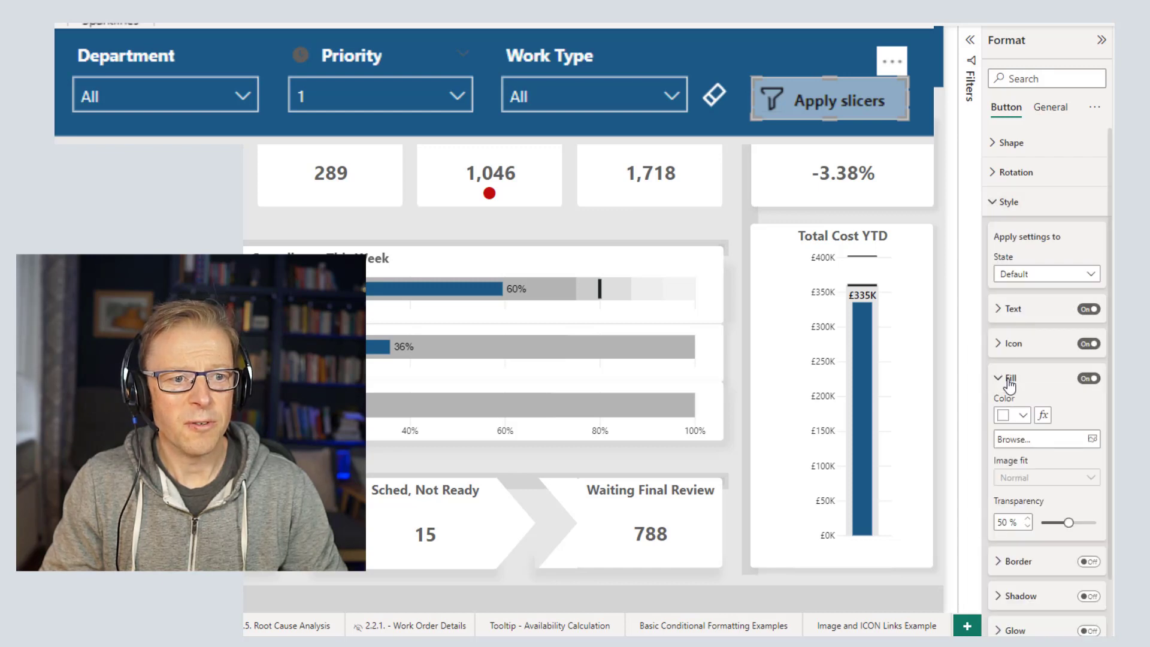
pyautogui.click(1022, 415)
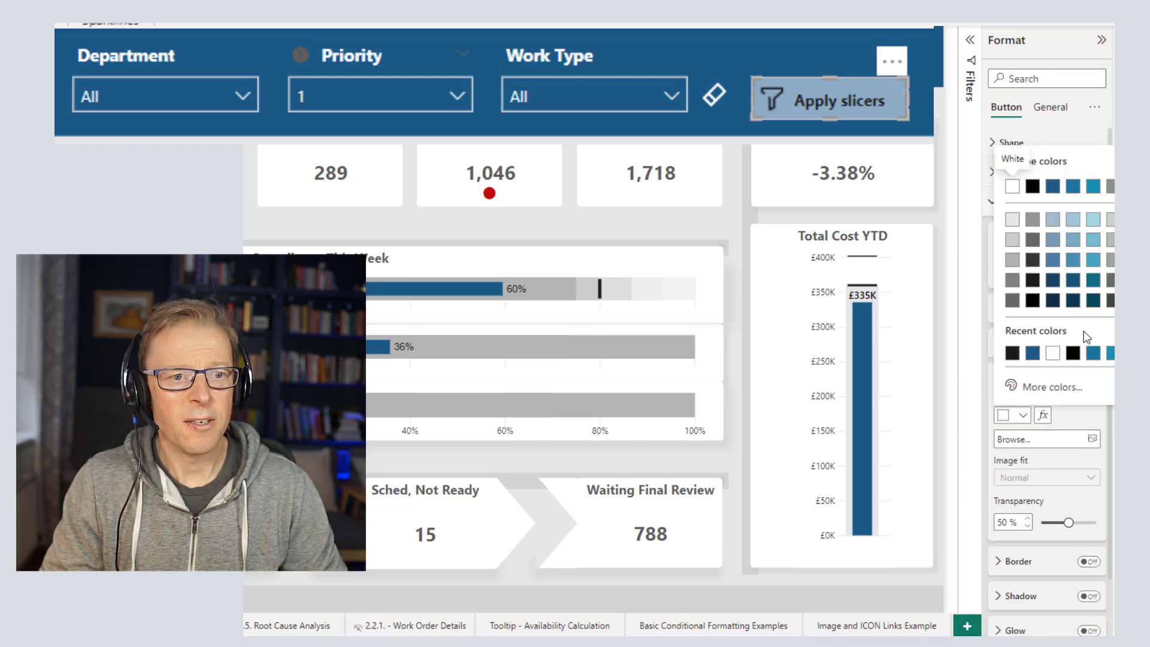
pyautogui.click(1048, 388)
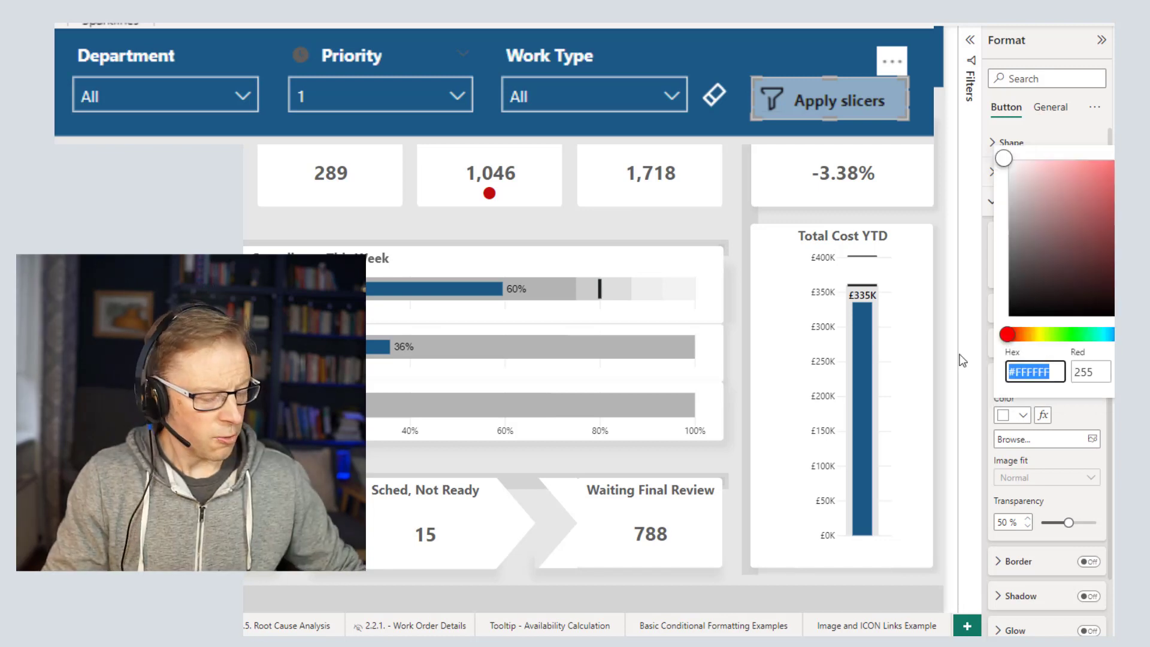
pyautogui.write('#F1C83B')
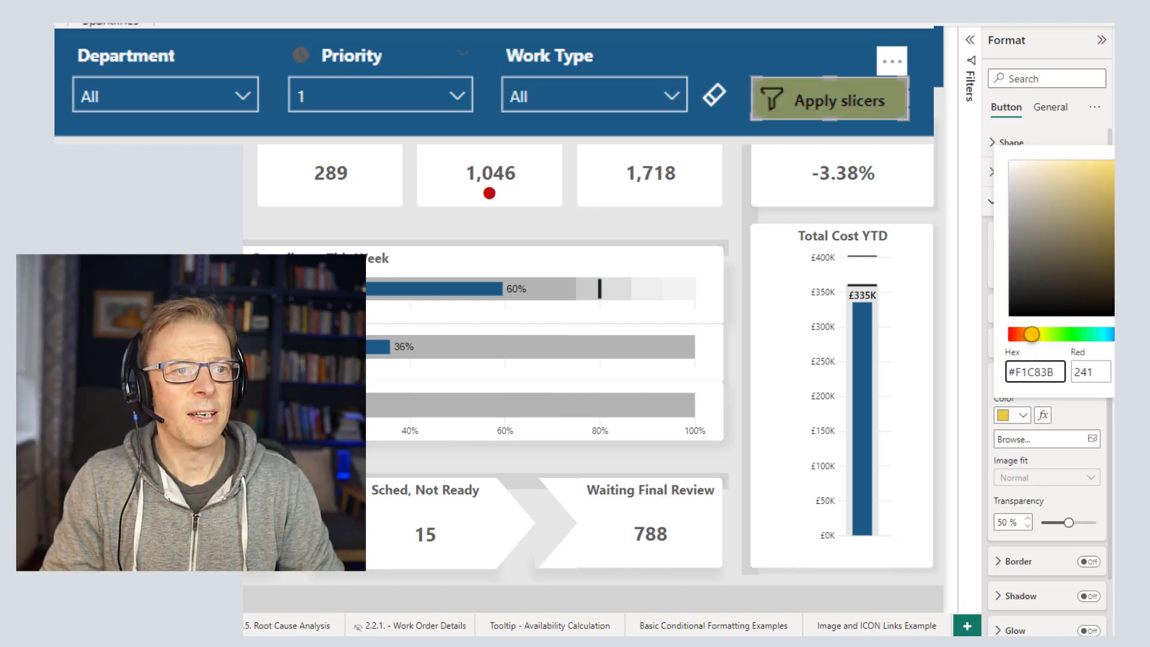
pyautogui.click(977, 239)
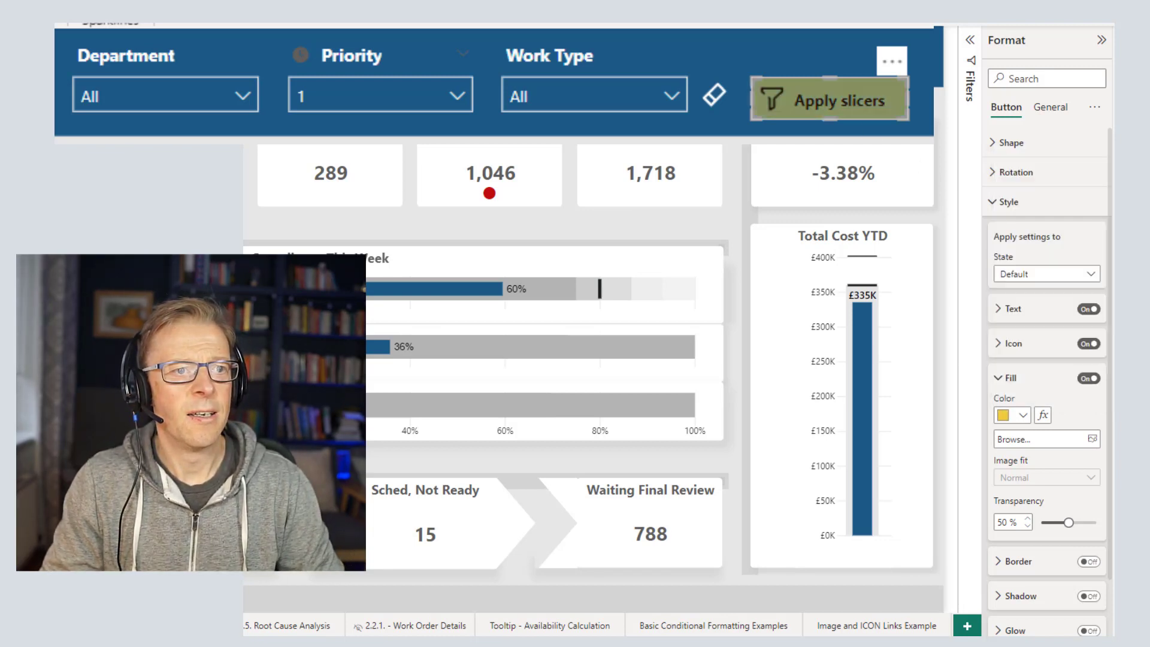
pyautogui.click(1068, 521)
pyautogui.moveTo(1055, 518); pyautogui.dragTo(1040, 523)
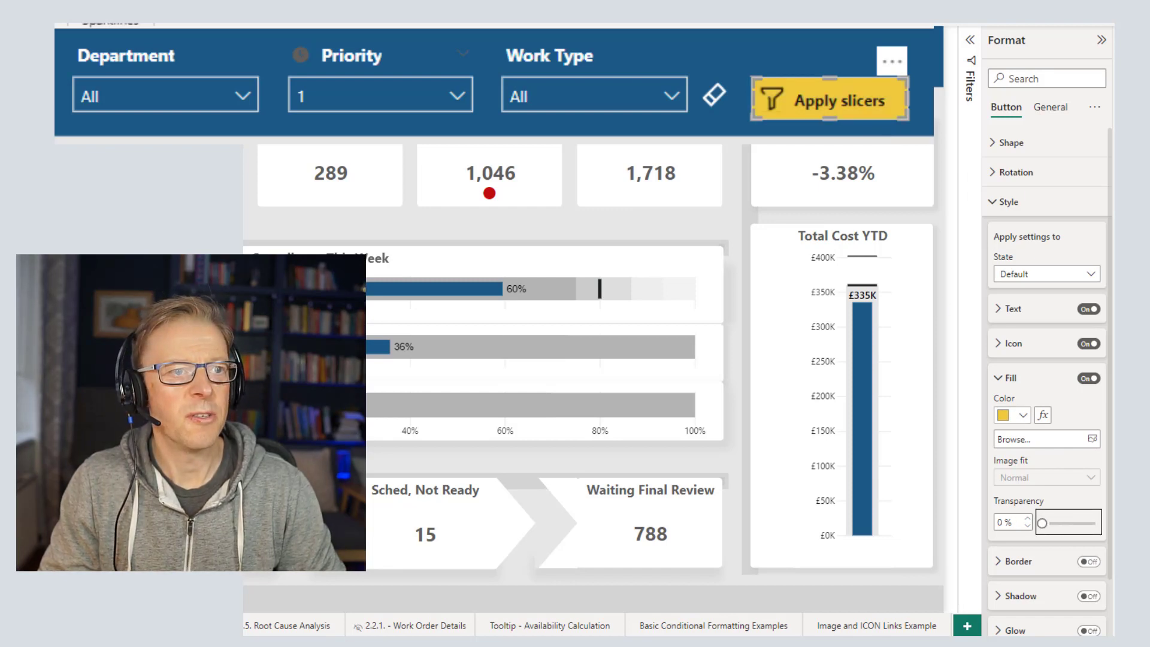
pyautogui.press('Escape')
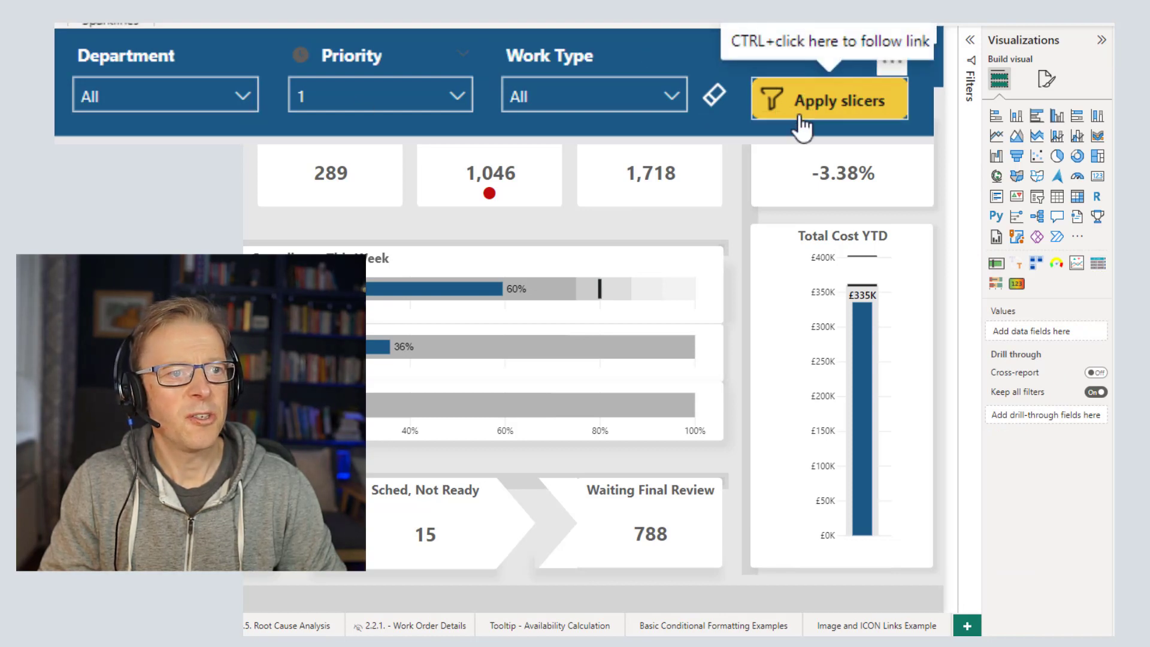
# - Make the Apply slicers button slightly shorter
pyautogui.click(839, 109)
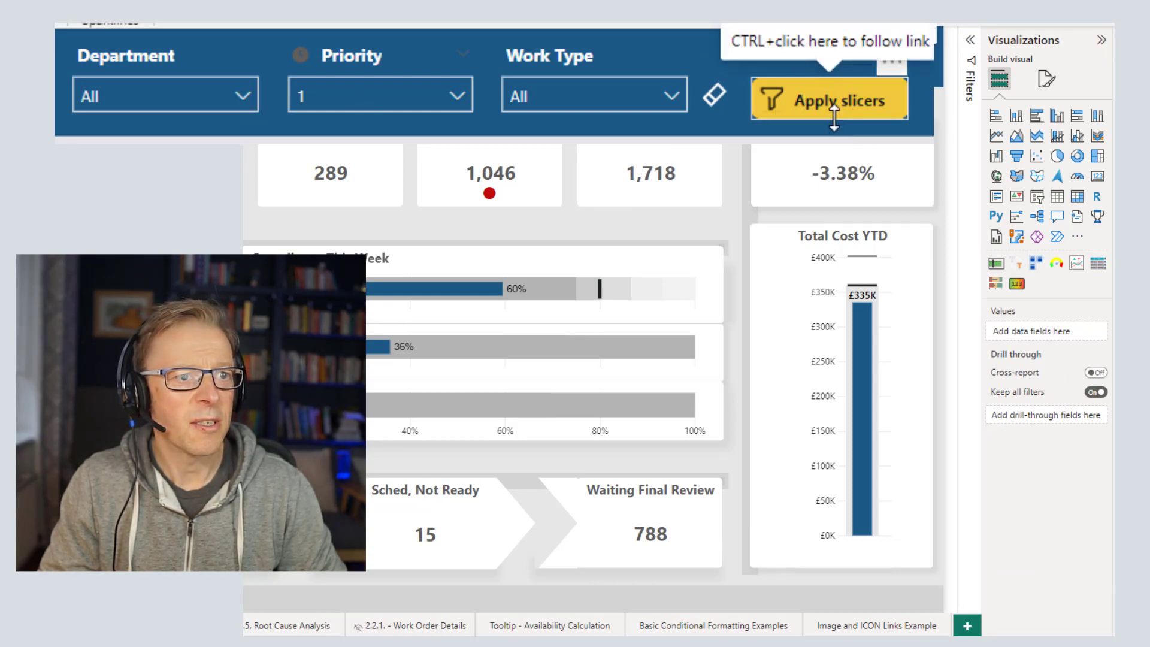
pyautogui.click(836, 112)
pyautogui.moveTo(834, 112); pyautogui.dragTo(833, 109)
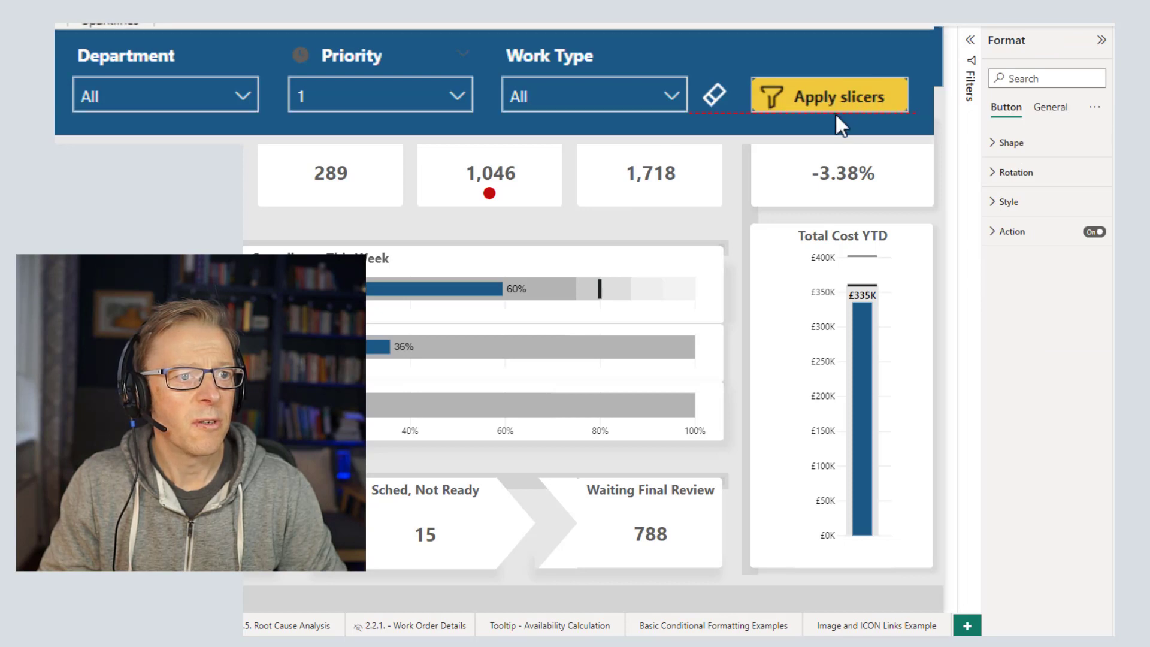
pyautogui.press('Escape')
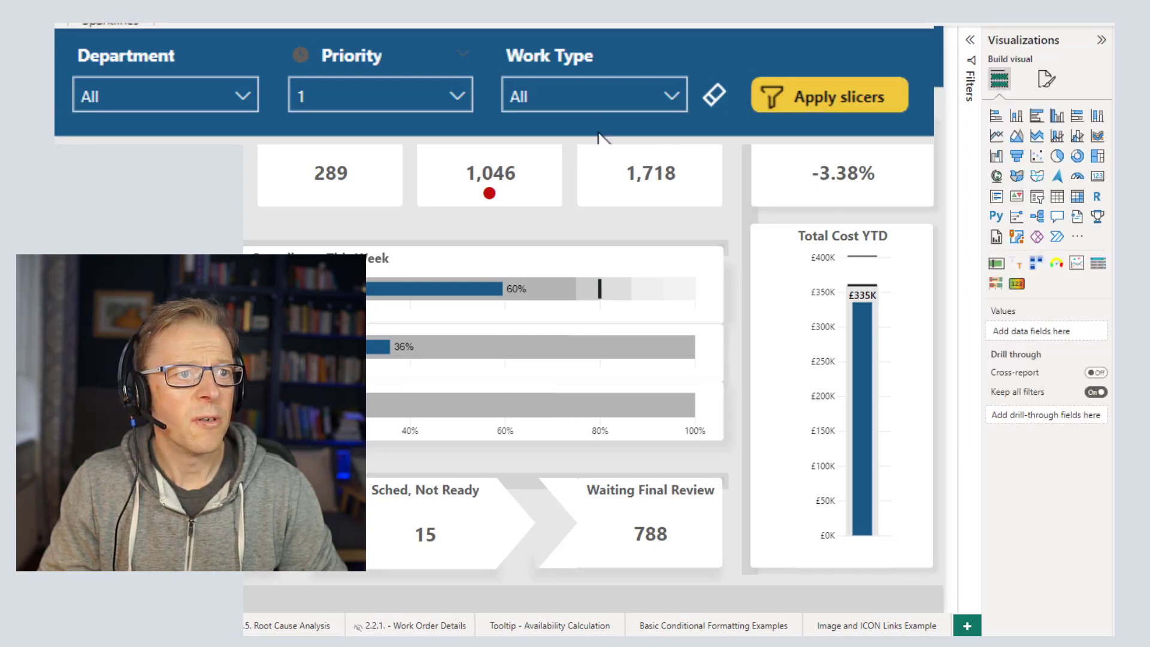
# - Nudge the button up, then apply the Priority 1 filter so Production shows 775
pyautogui.click(840, 103)
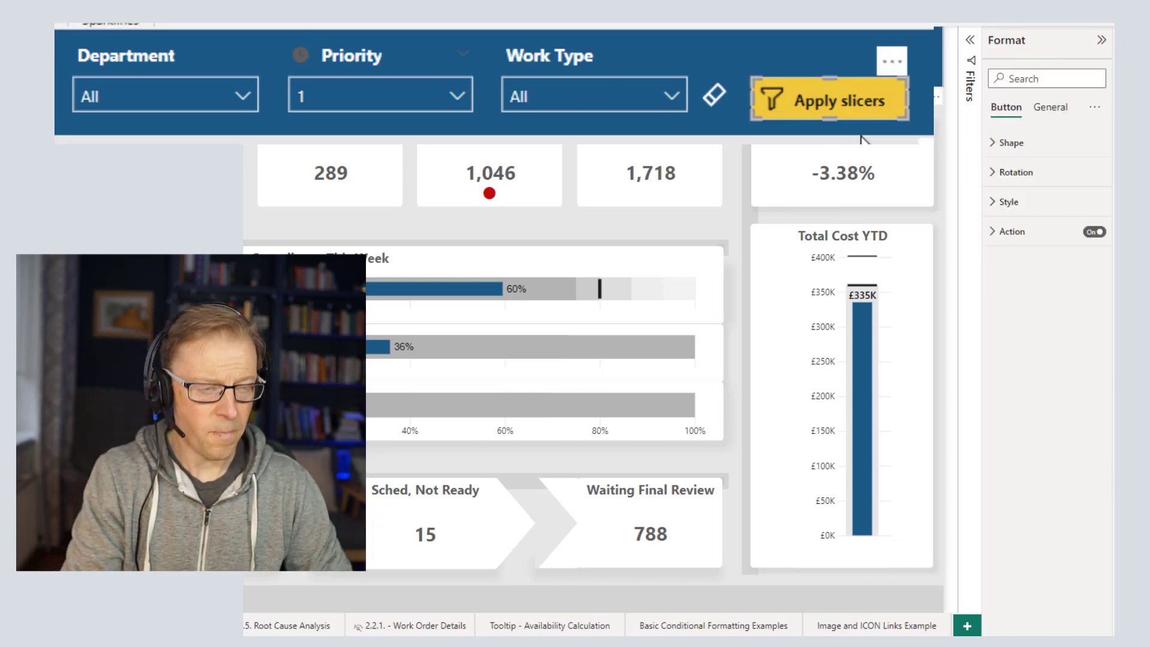
pyautogui.press('Up')
pyautogui.press('Up')
pyautogui.press('Up')
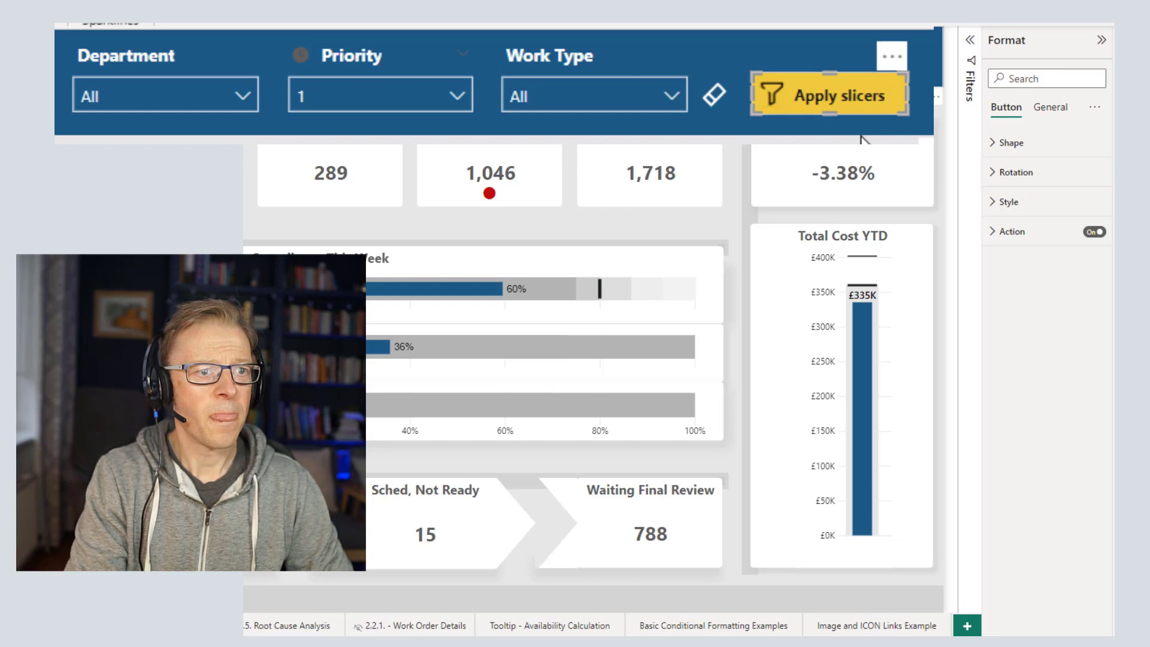
pyautogui.press('Escape')
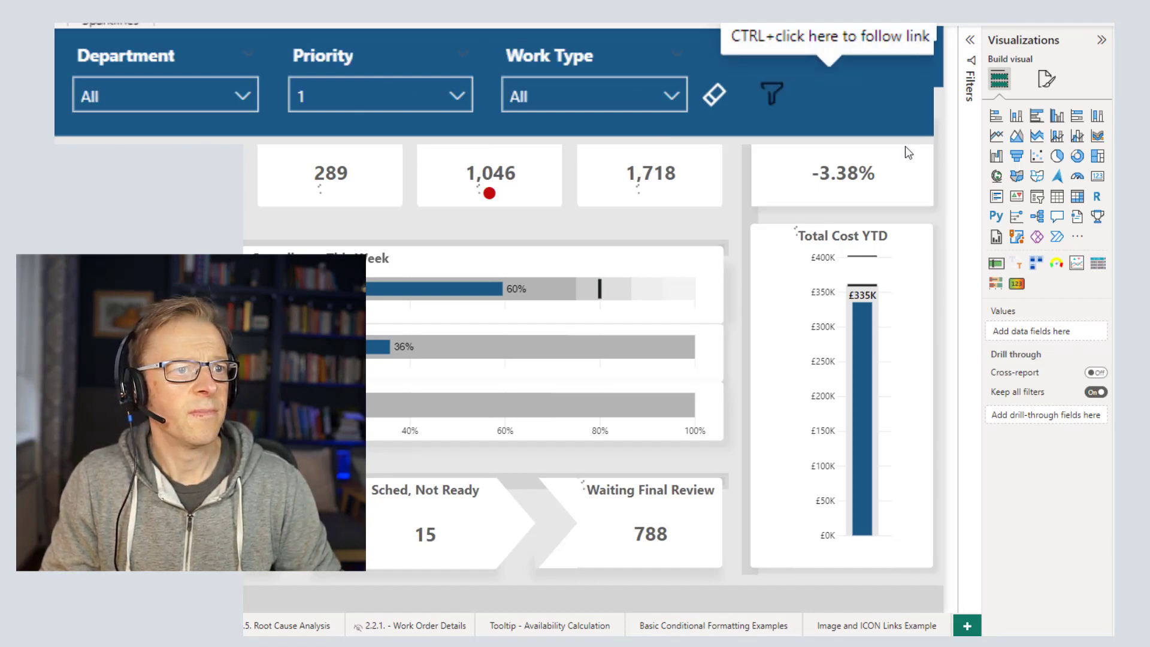
pyautogui.keyDown('ctrl'); pyautogui.click(779, 103); pyautogui.keyUp('ctrl')
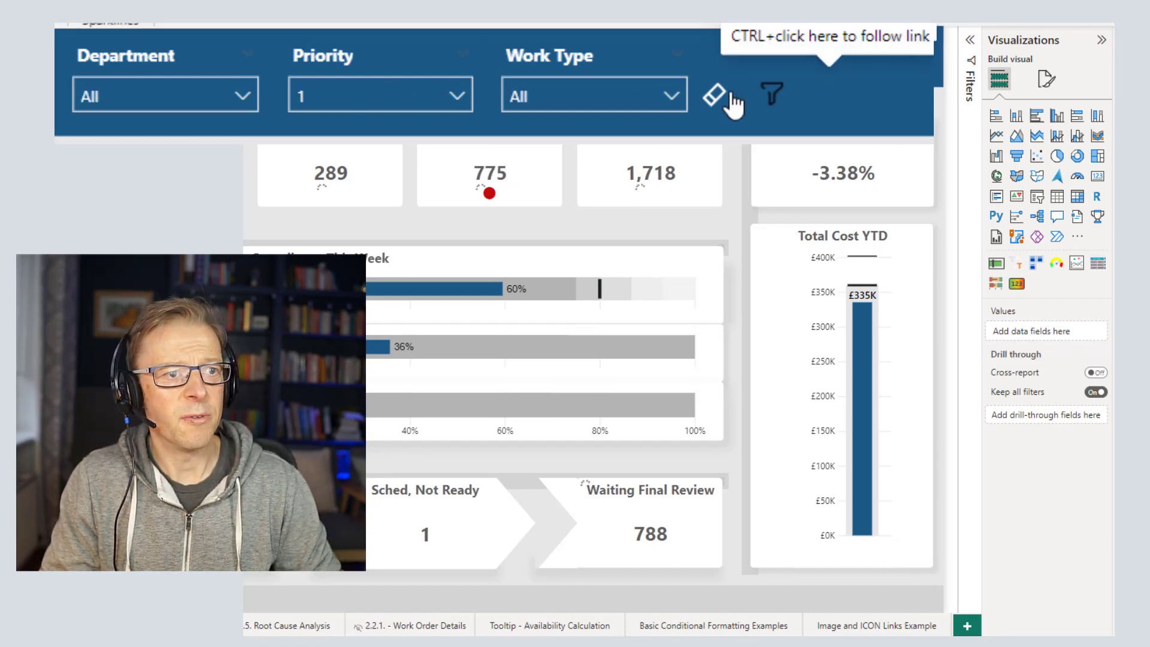
# - Tick INTEGRITY in the Department slicer as a pending choice for the Apply slicers button
pyautogui.click(774, 109)
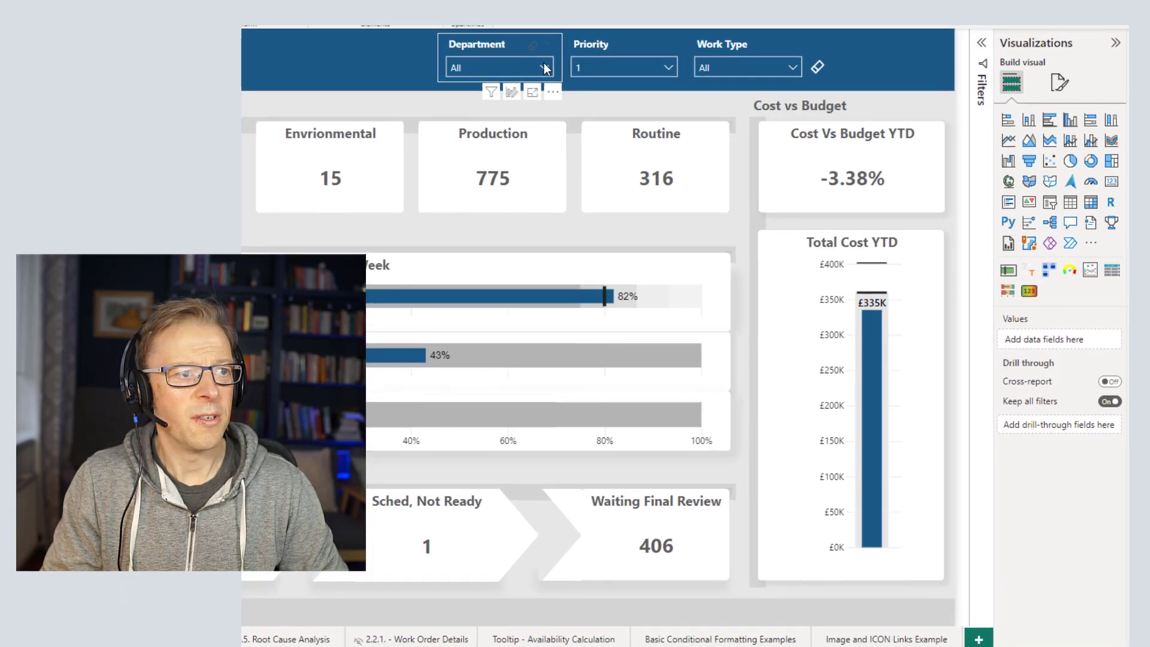
pyautogui.click(543, 63)
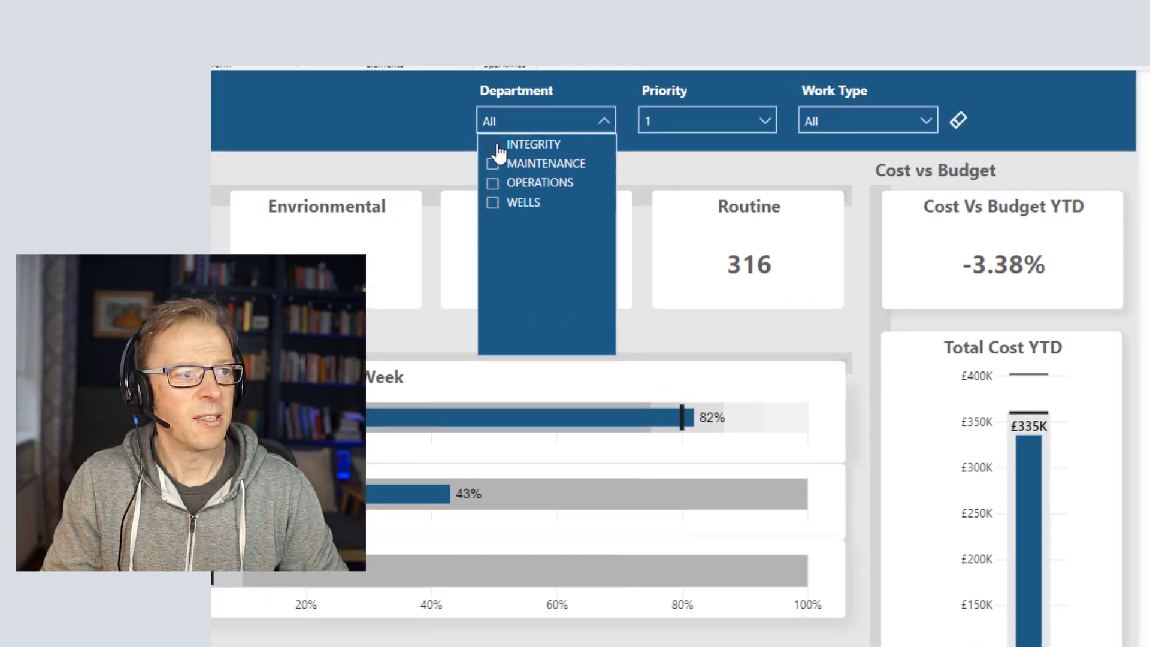
pyautogui.click(473, 110)
pyautogui.keyDown('ctrl'); pyautogui.click(1040, 123); pyautogui.keyUp('ctrl')
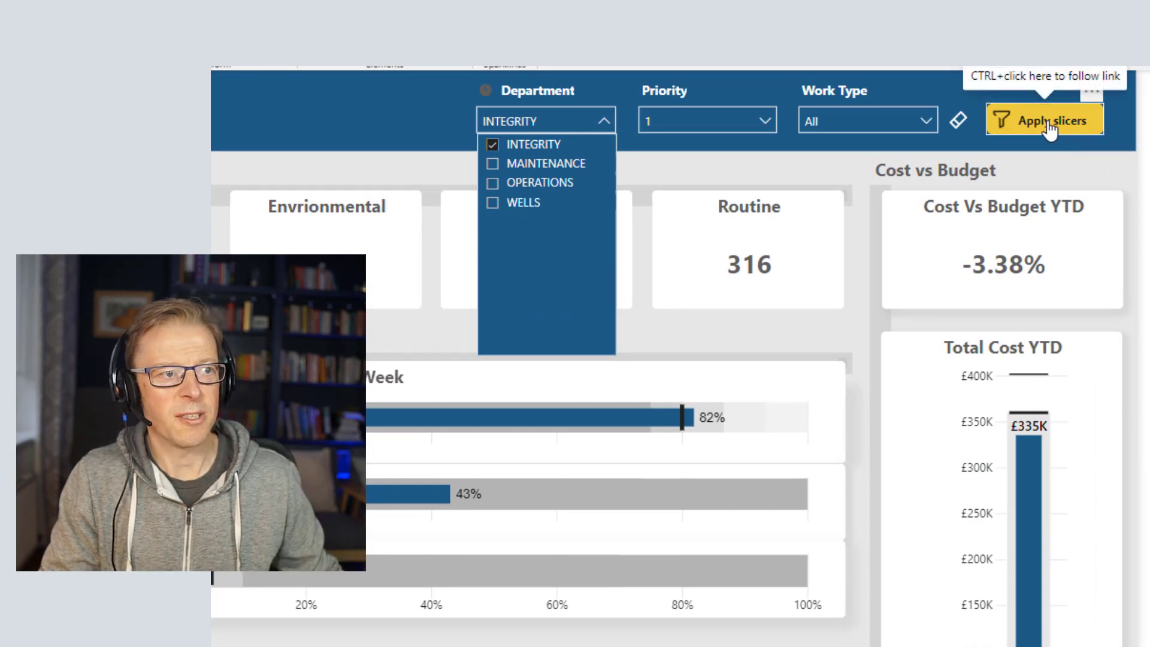
pyautogui.click(1098, 193)
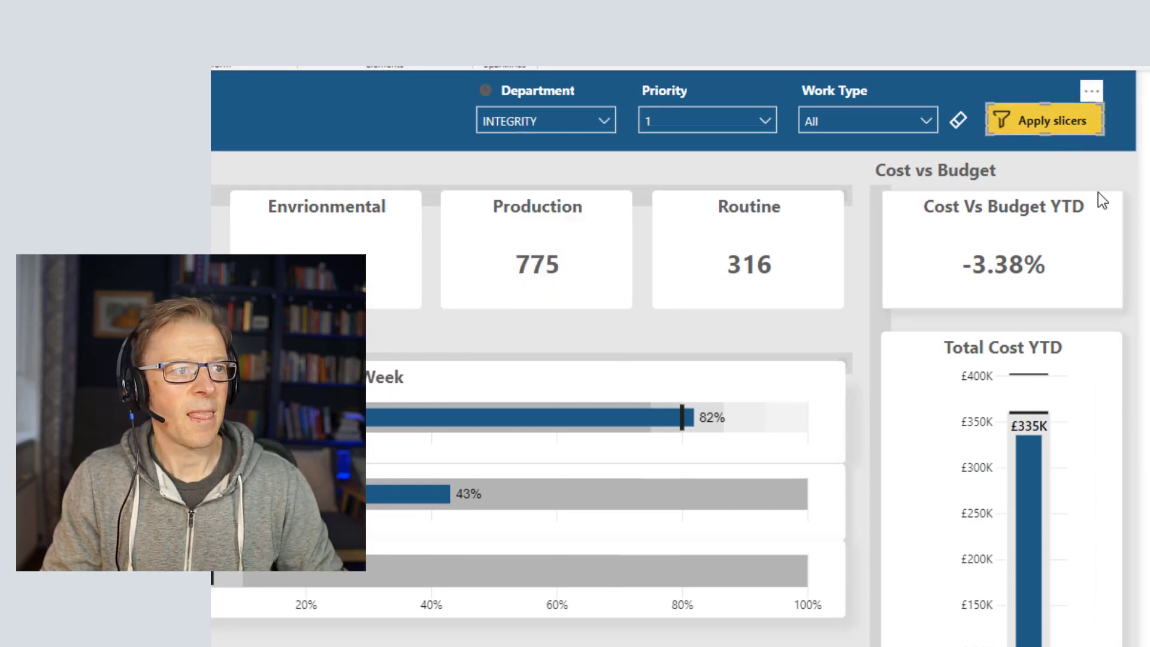